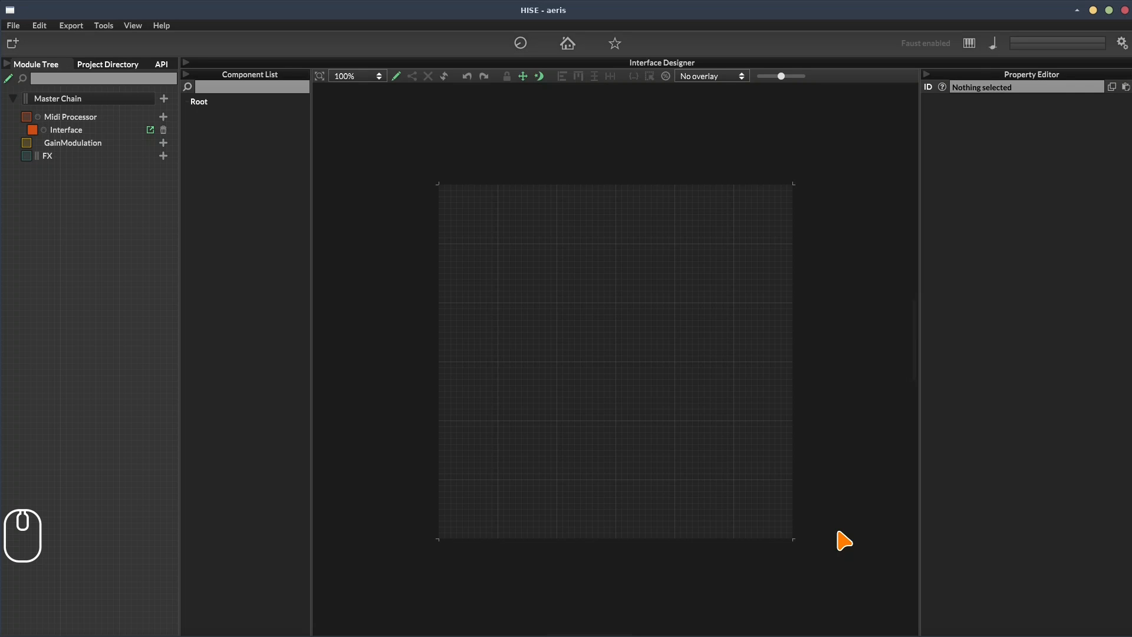
- Save the project's XML file as aeris.xml in the XmlPresetBackups folder
key(ctrl+shift+s)
key(ctrl+shift+s)
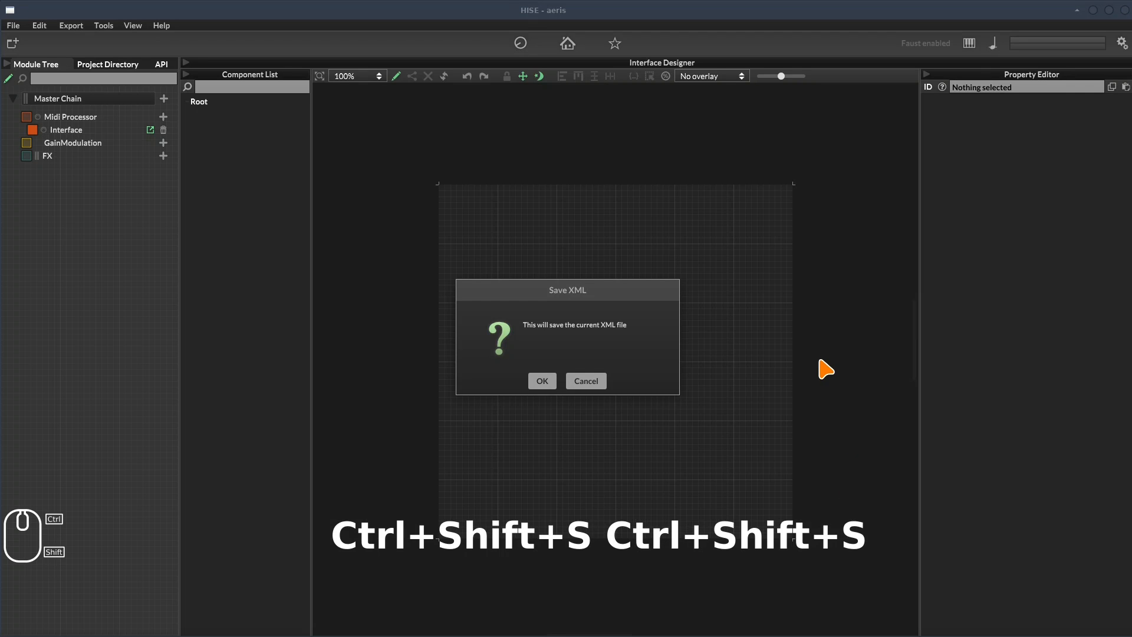
click(545, 381)
text(aeris.x)
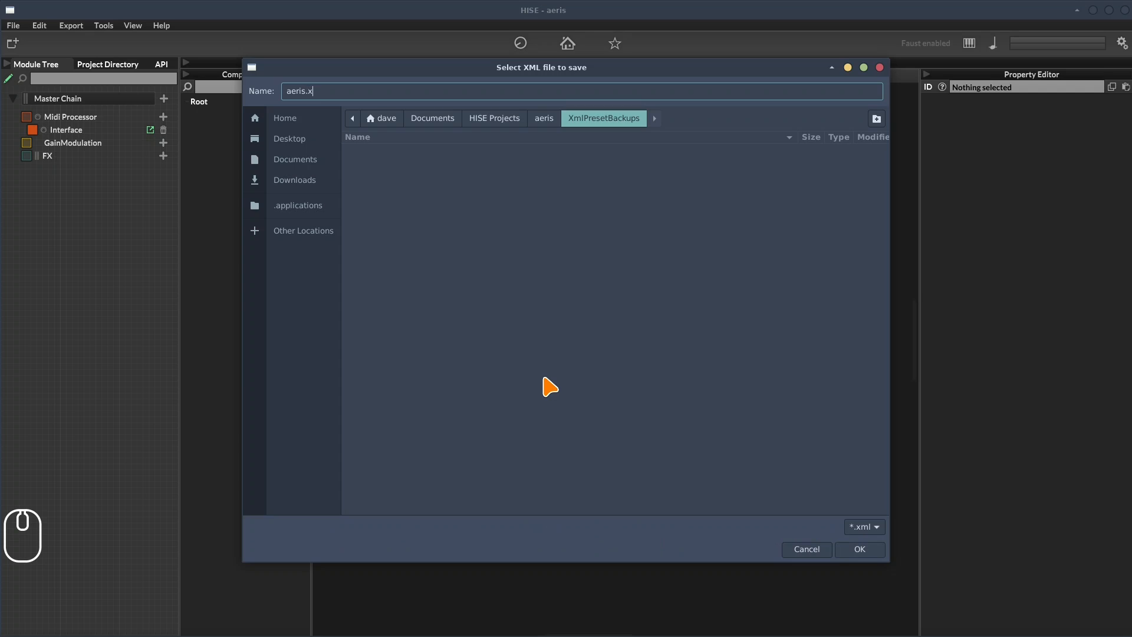
text(ml)
key(Return)
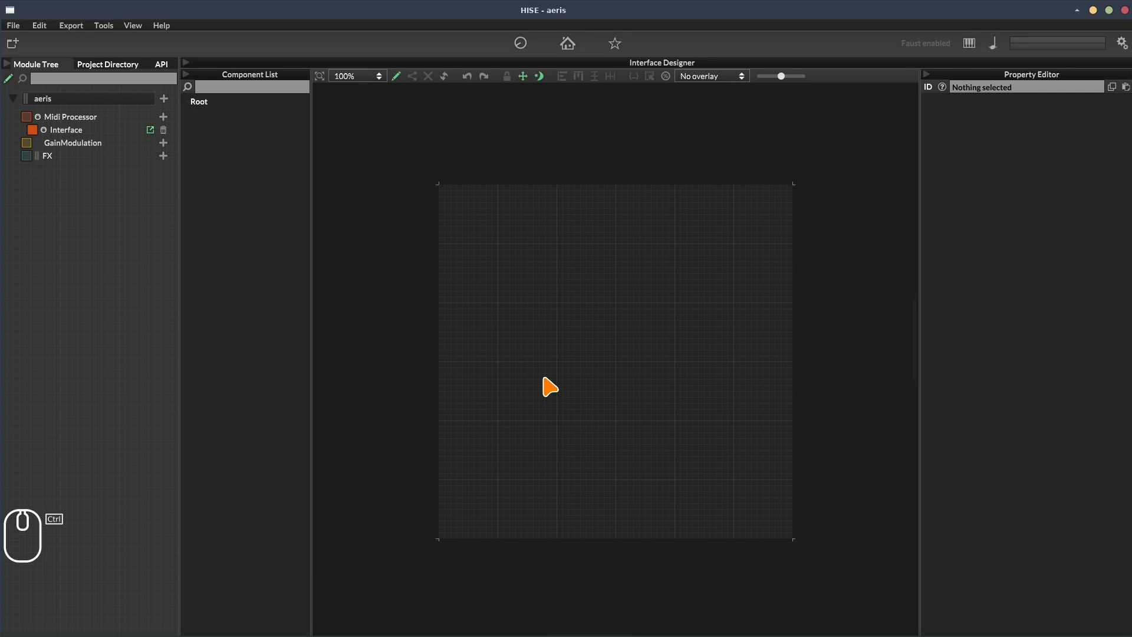
key(ctrl+s)
- Switch to the Thunar file manager and open the Images folder of the aeris project in HISE Projects
key(super+e)
double_click(247, 113)
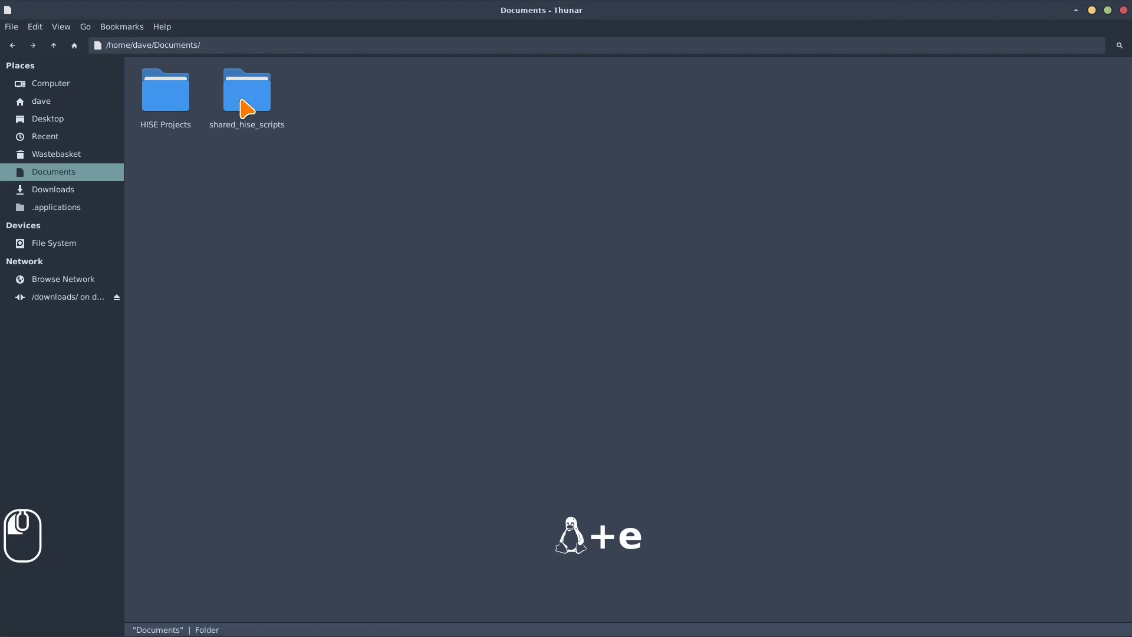
double_click(171, 106)
double_click(171, 107)
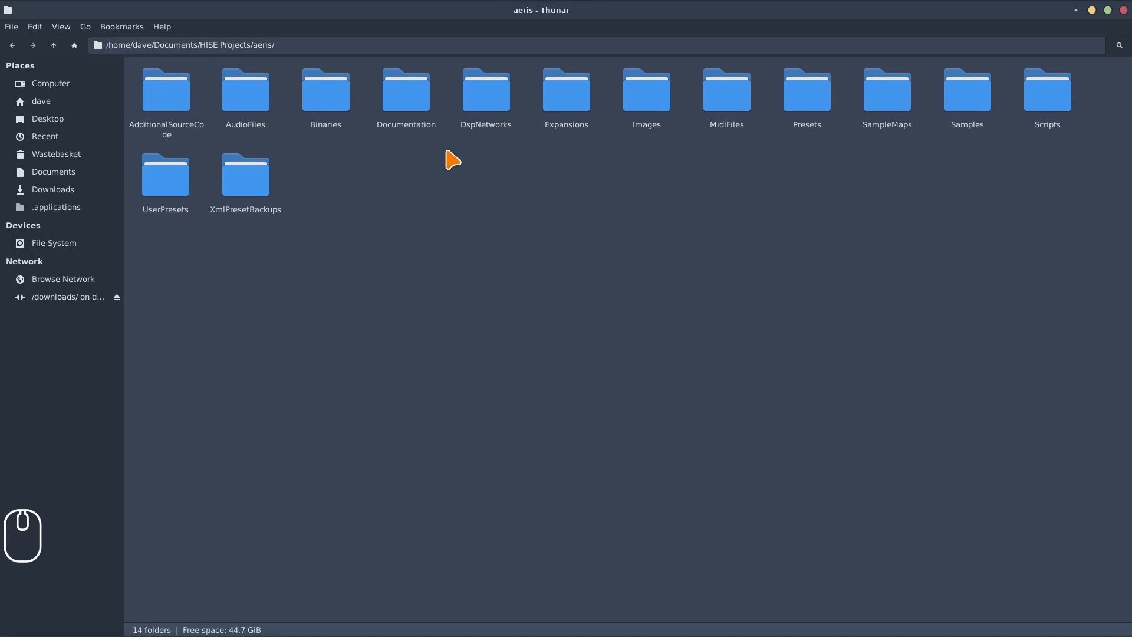
double_click(647, 95)
- Show a second folder pane and move the contents of the Desktop's Images folder into the project's Images folder
key(F3)
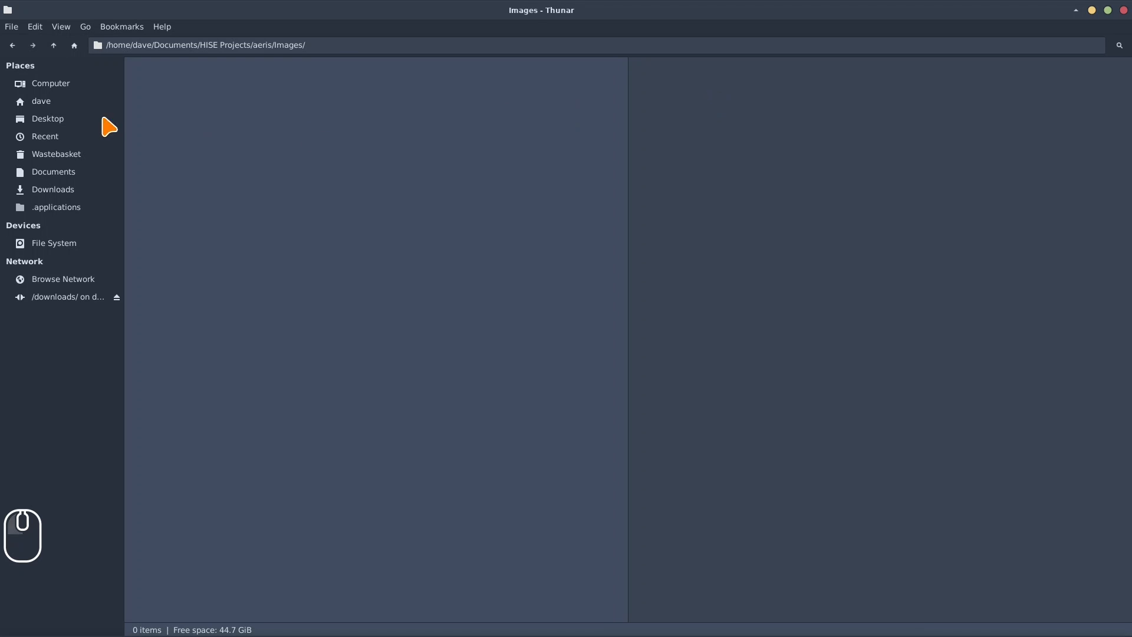
click(70, 122)
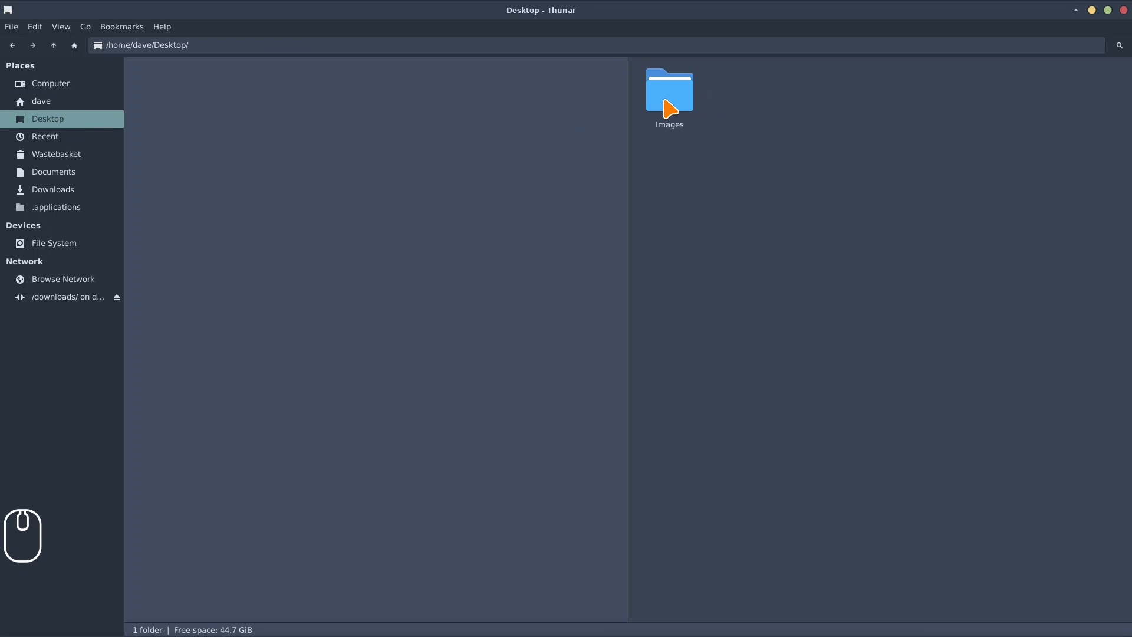
click(672, 115)
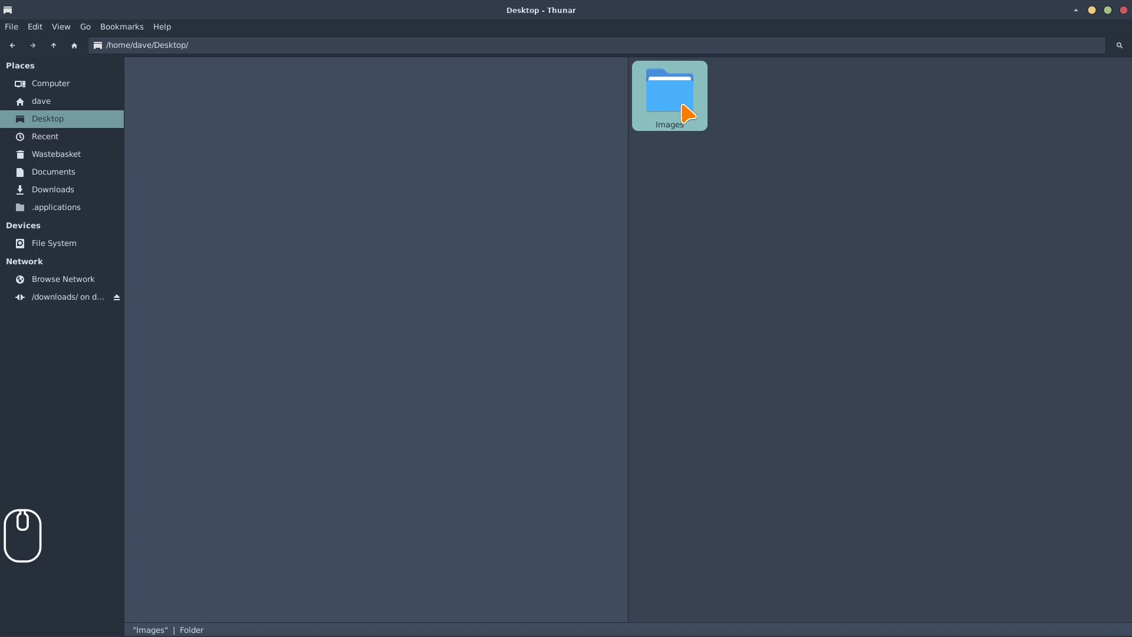
double_click(685, 111)
drag(669, 166, 397, 177)
- Delete the emptied Images folder from the Desktop and close the second folder pane
key(alt+Left)
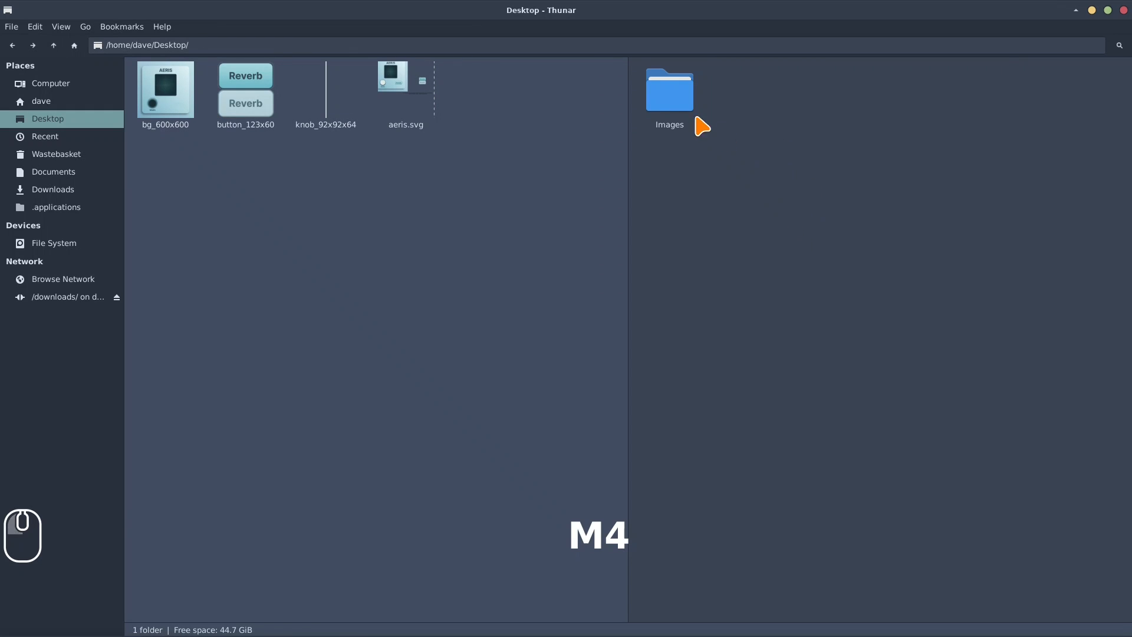
click(667, 100)
key(Delete)
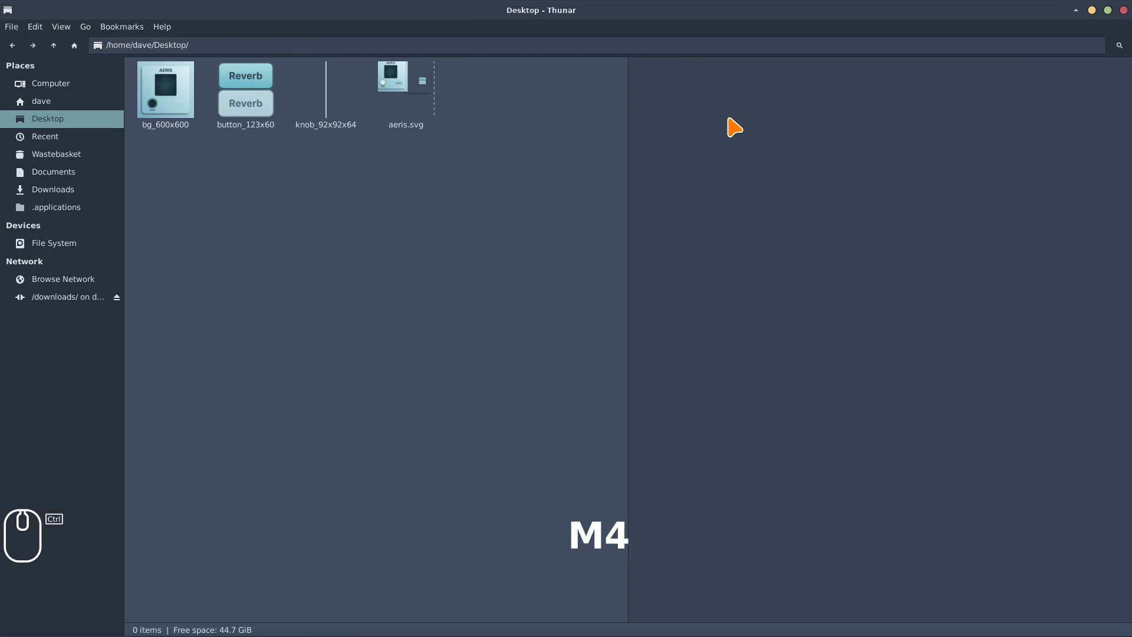
key(ctrl+w)
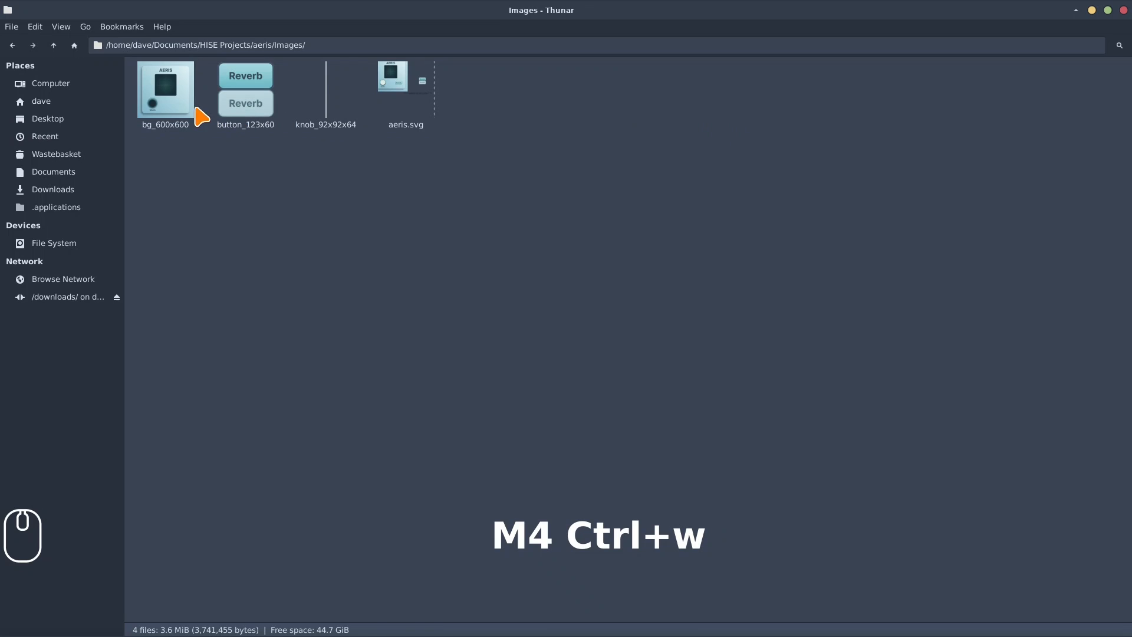
- Review the aeris project folder and its Images subfolder, and switch back to HISE
click(53, 46)
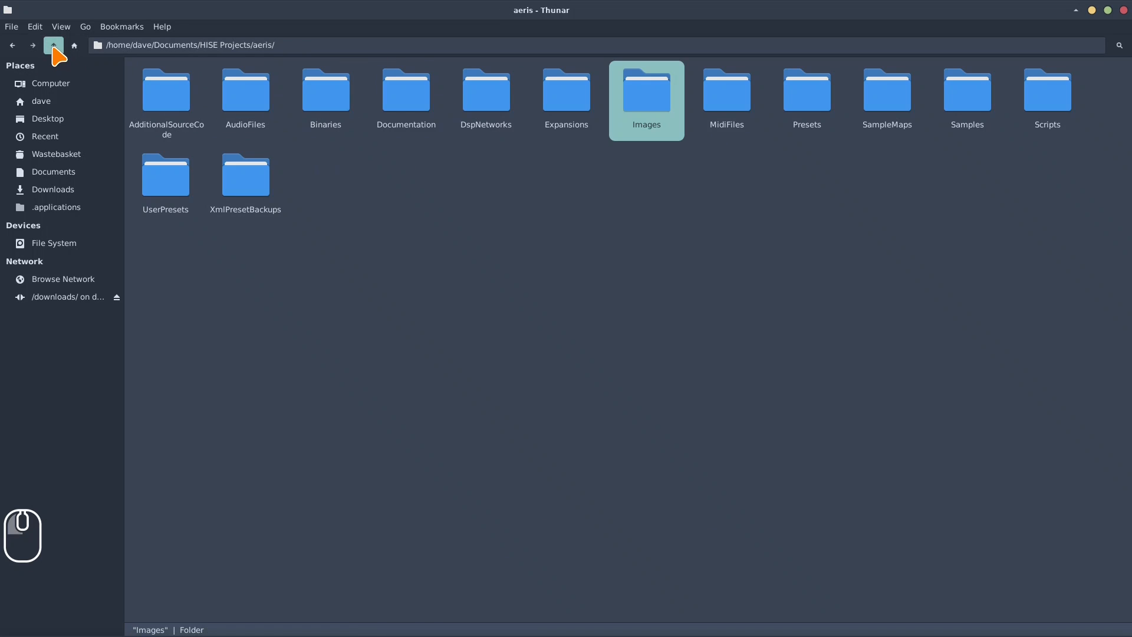
double_click(660, 98)
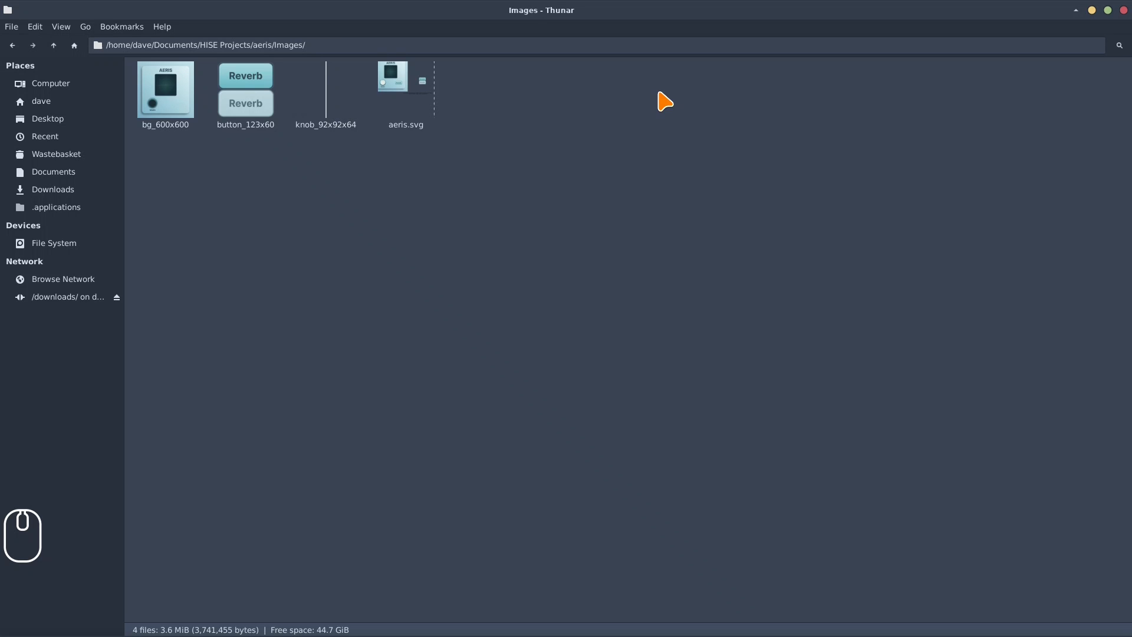
click(54, 45)
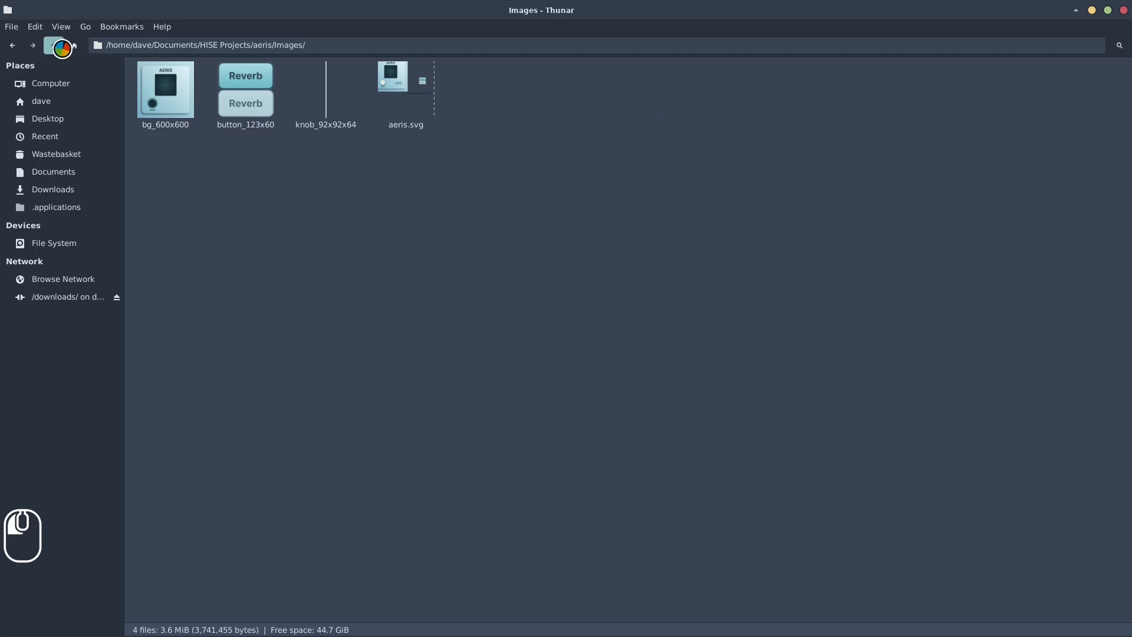
click(1091, 10)
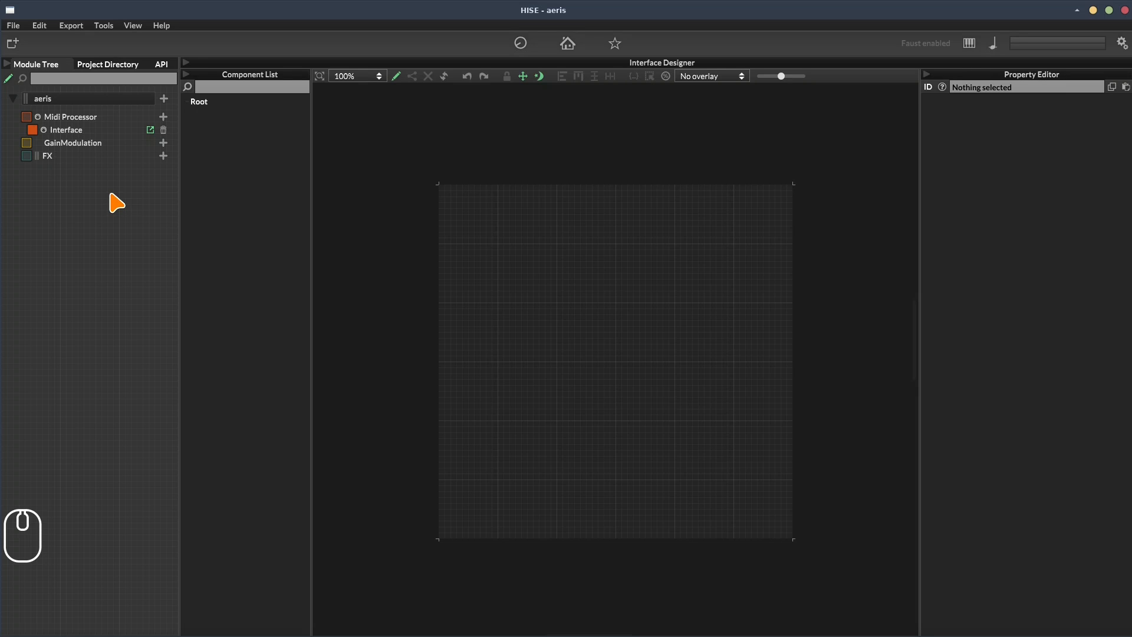
- Add a Waveform Generator to the aeris master container and open its editor over the interface canvas
click(164, 98)
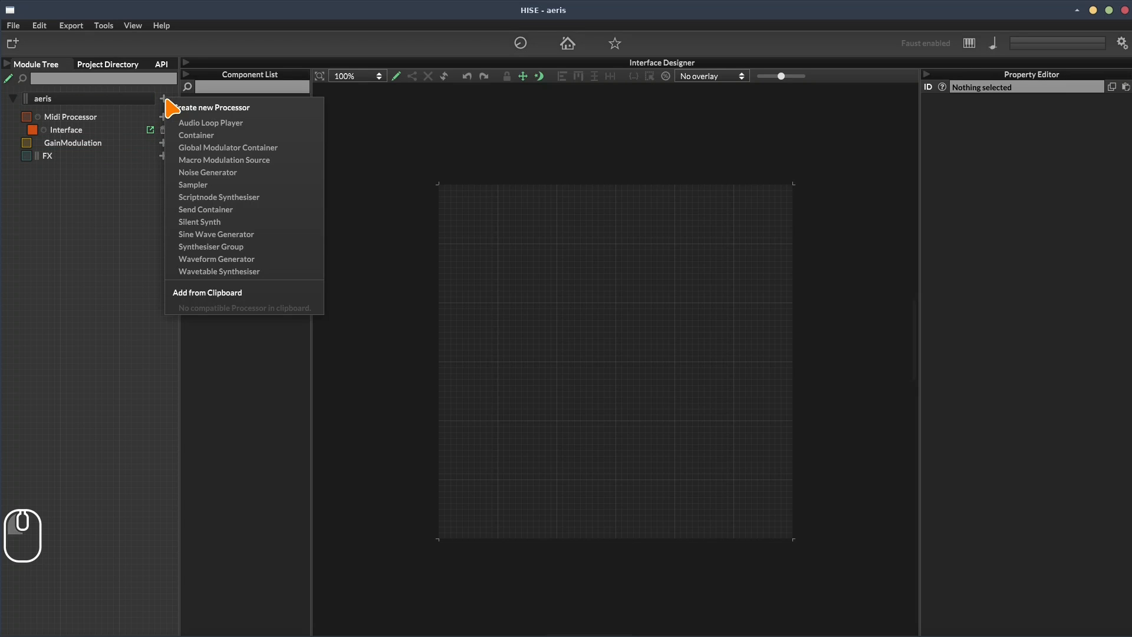
click(194, 260)
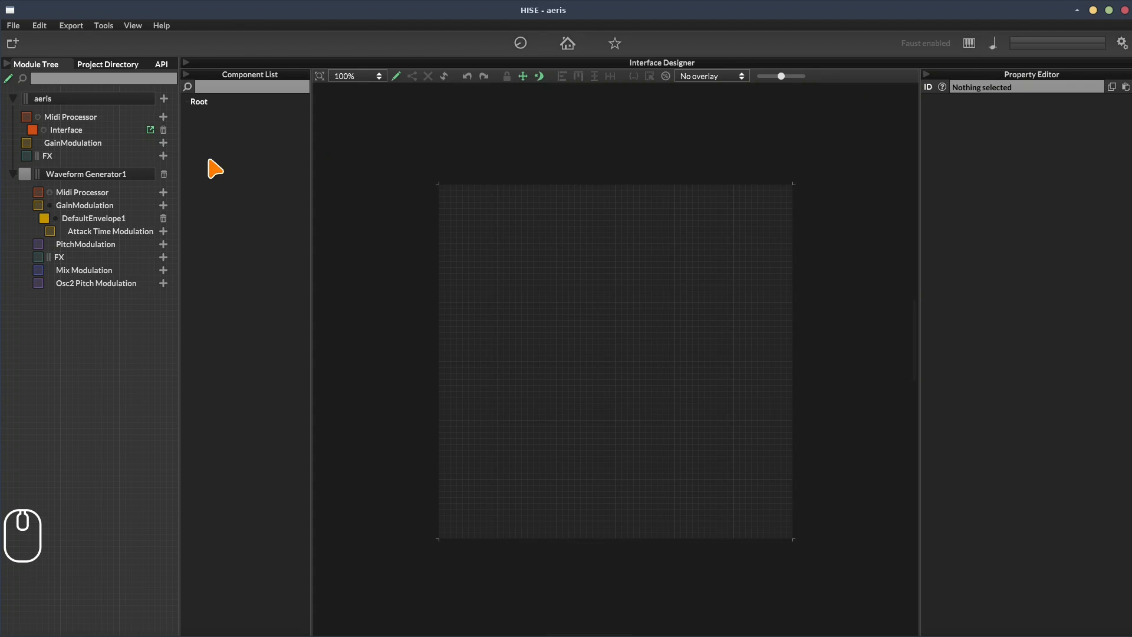
click(88, 174)
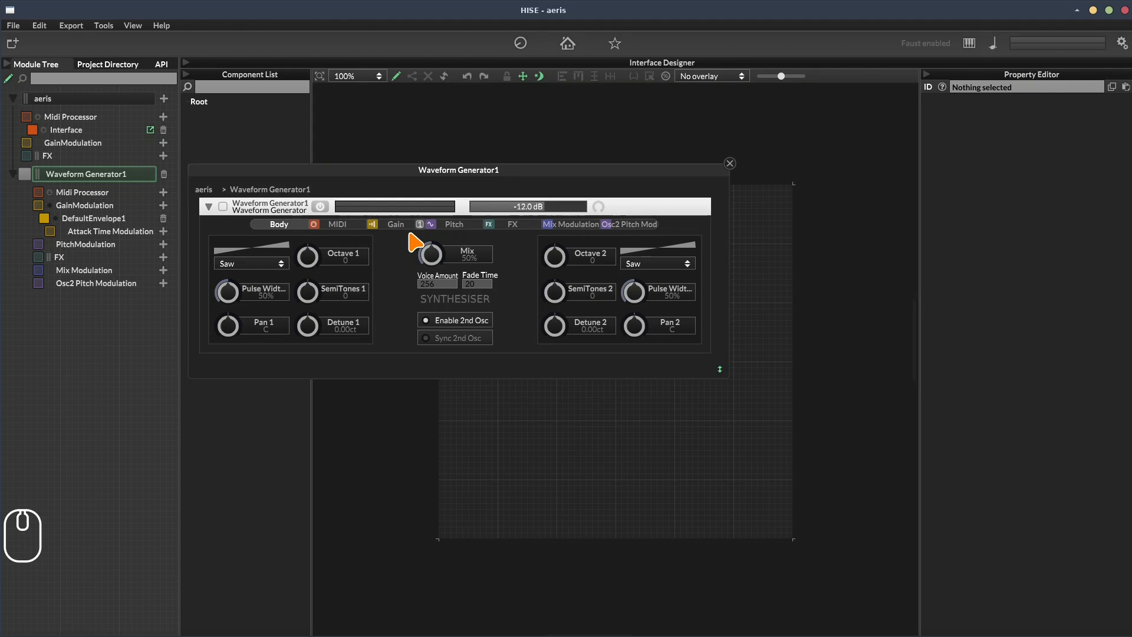
drag(441, 170, 596, 165)
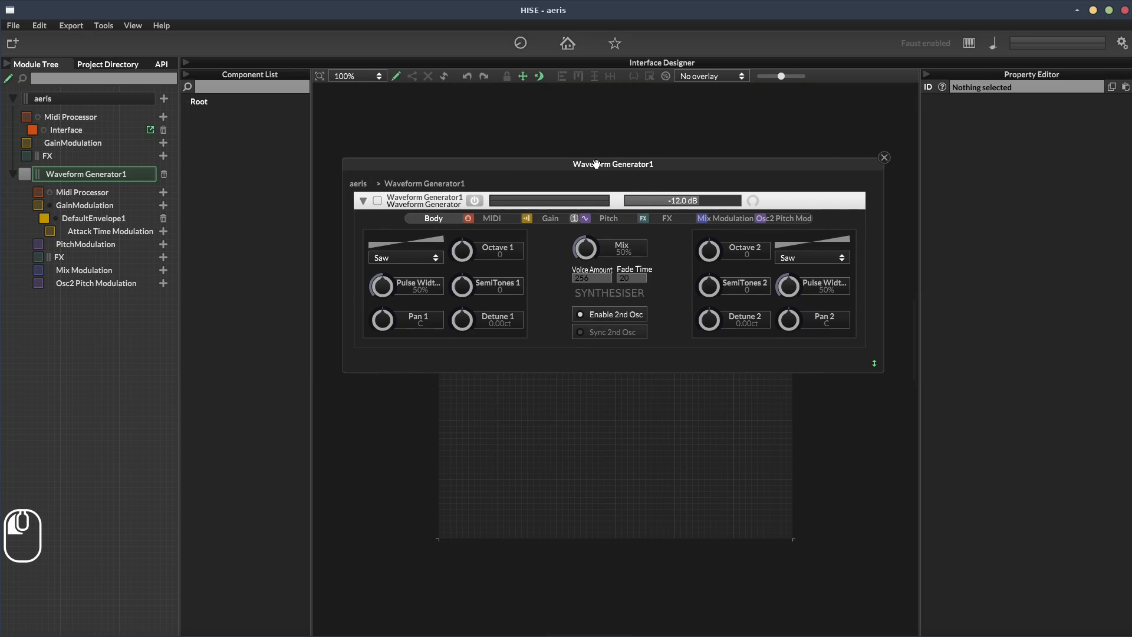
- Set the second oscillator to Noise with 15% mix, enable Sync 2nd Osc, and set Pan 2 to 100R
click(812, 263)
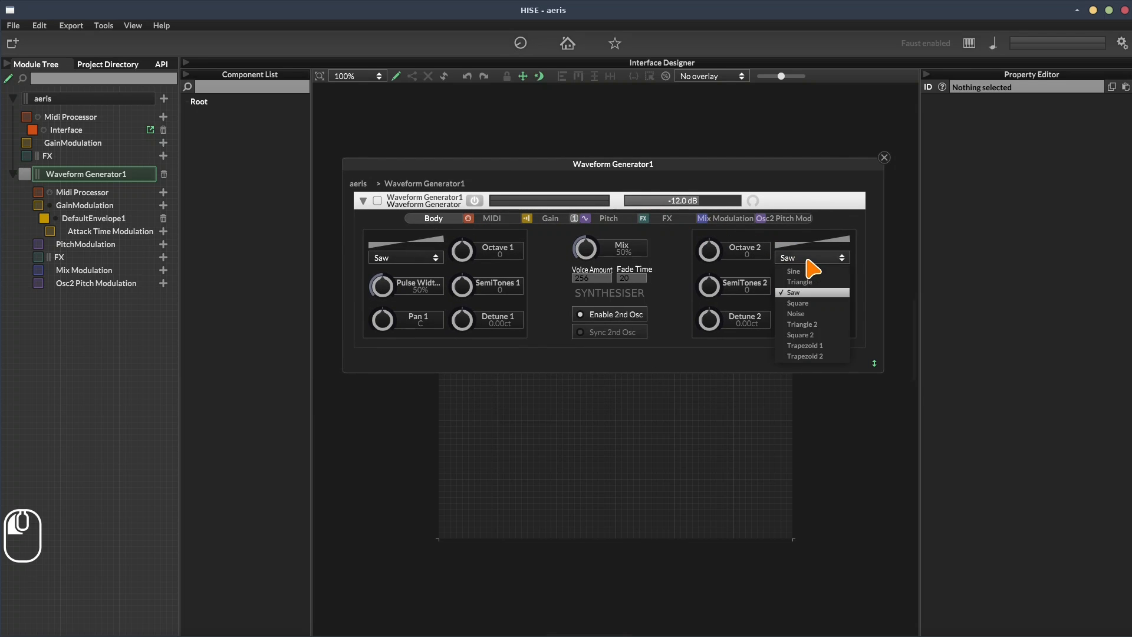
click(811, 314)
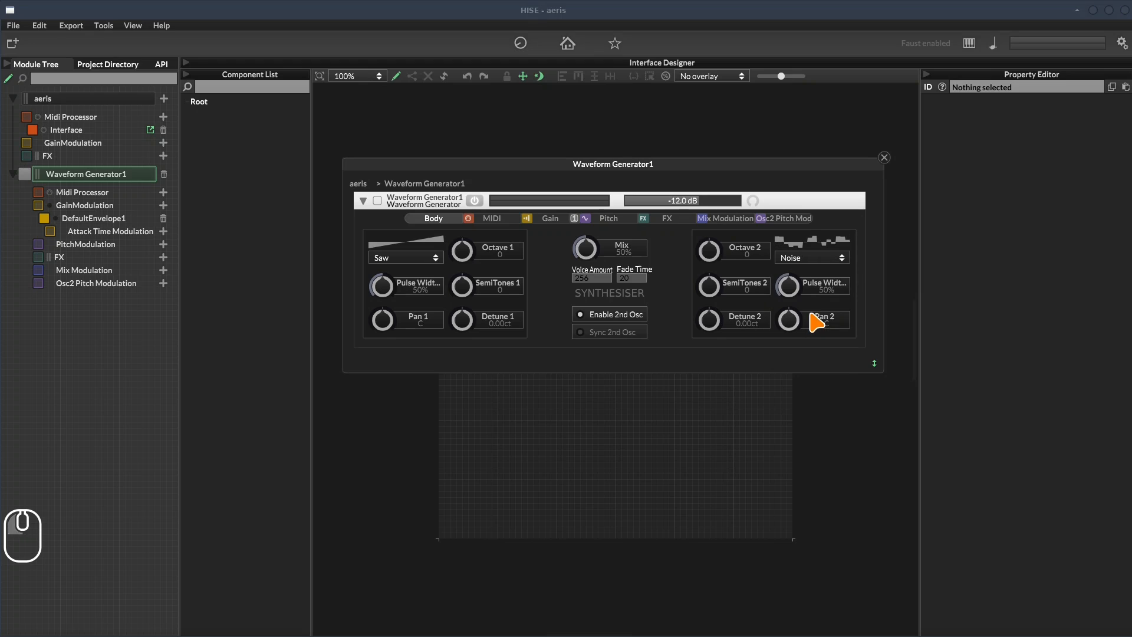
click(591, 259)
drag(588, 252, 585, 295)
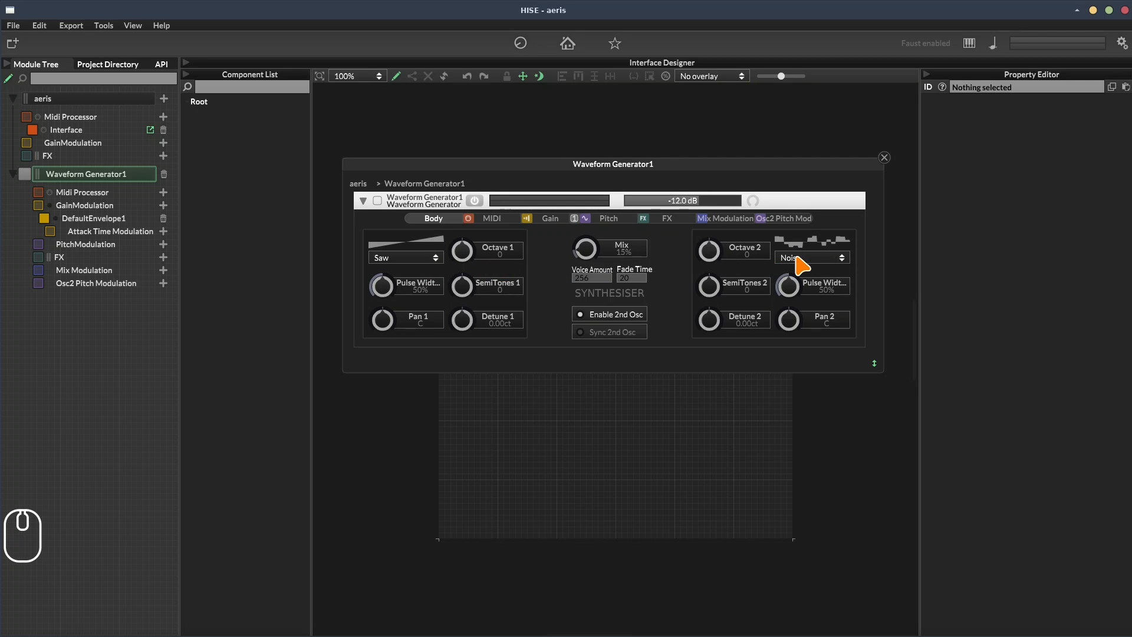
click(606, 334)
drag(794, 331, 805, 211)
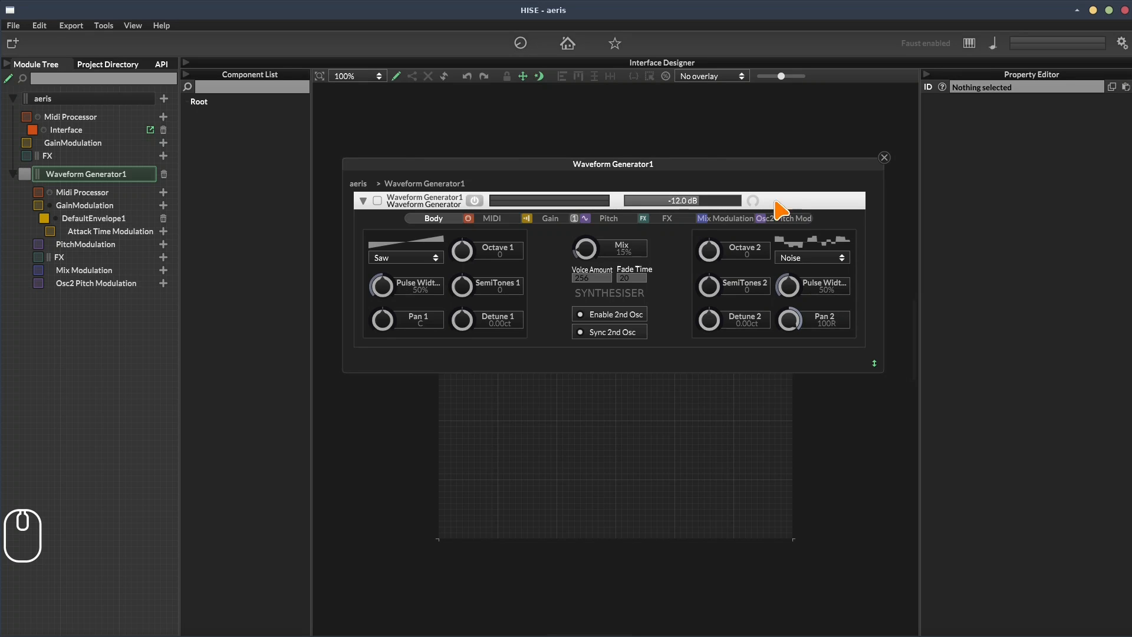
- Add a Delay to the Waveform Generator's FX chain with TempoSync off and the mix at 100%
click(675, 219)
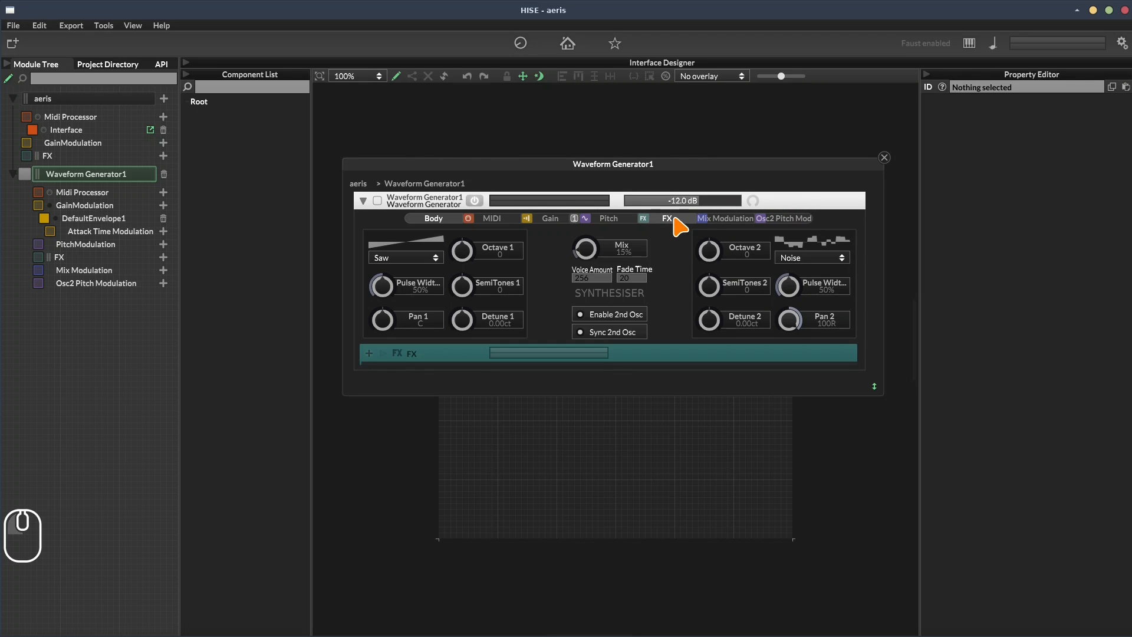
click(369, 353)
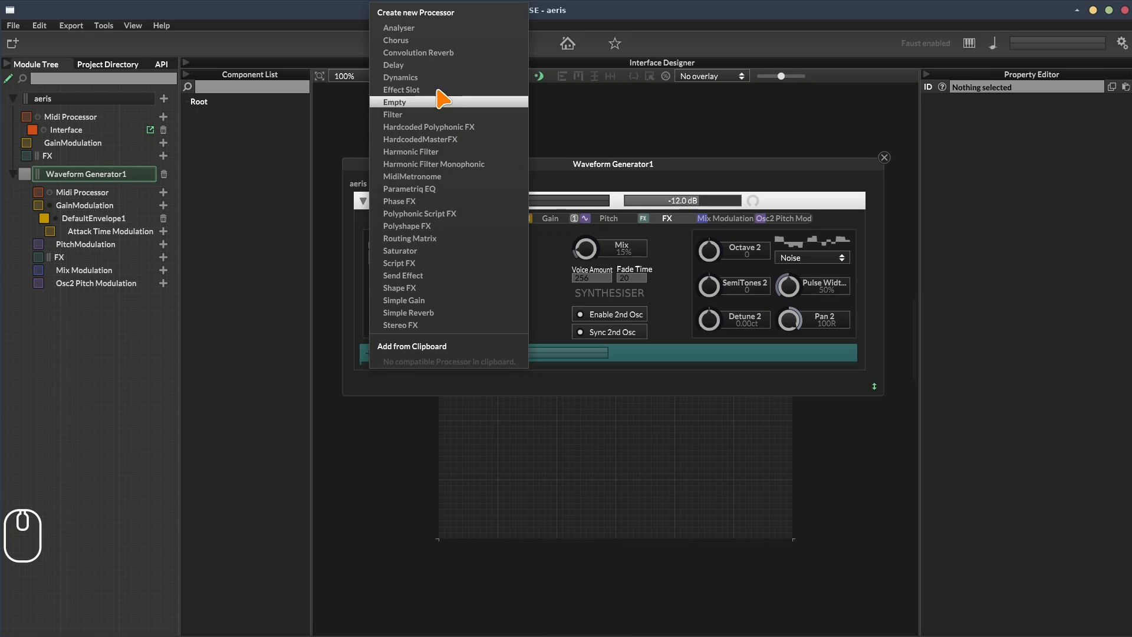
click(441, 66)
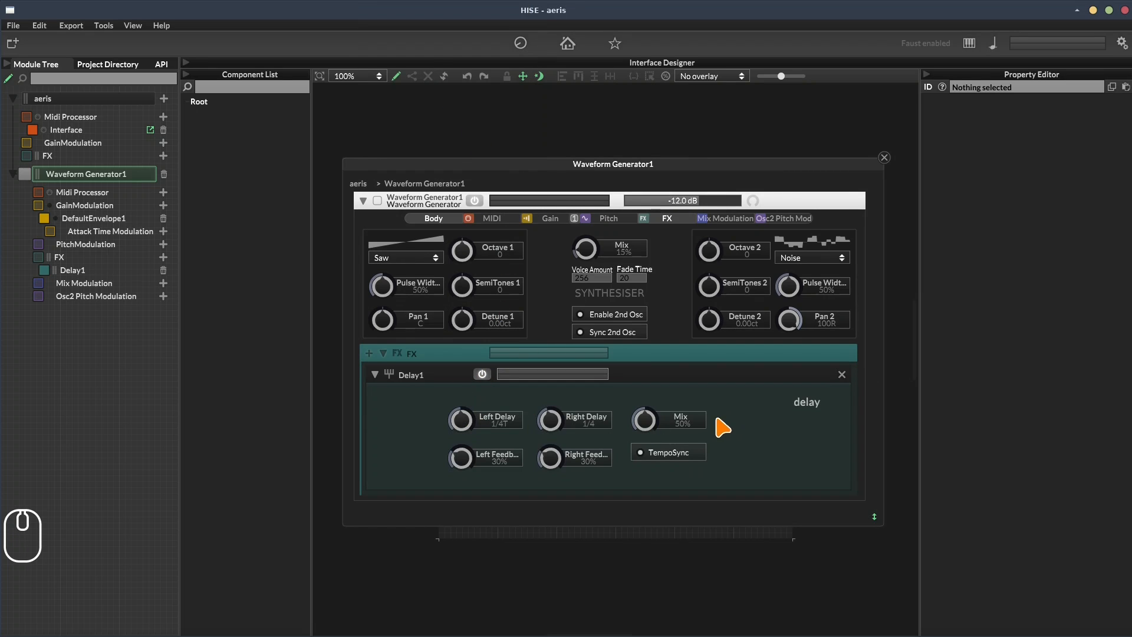
click(670, 453)
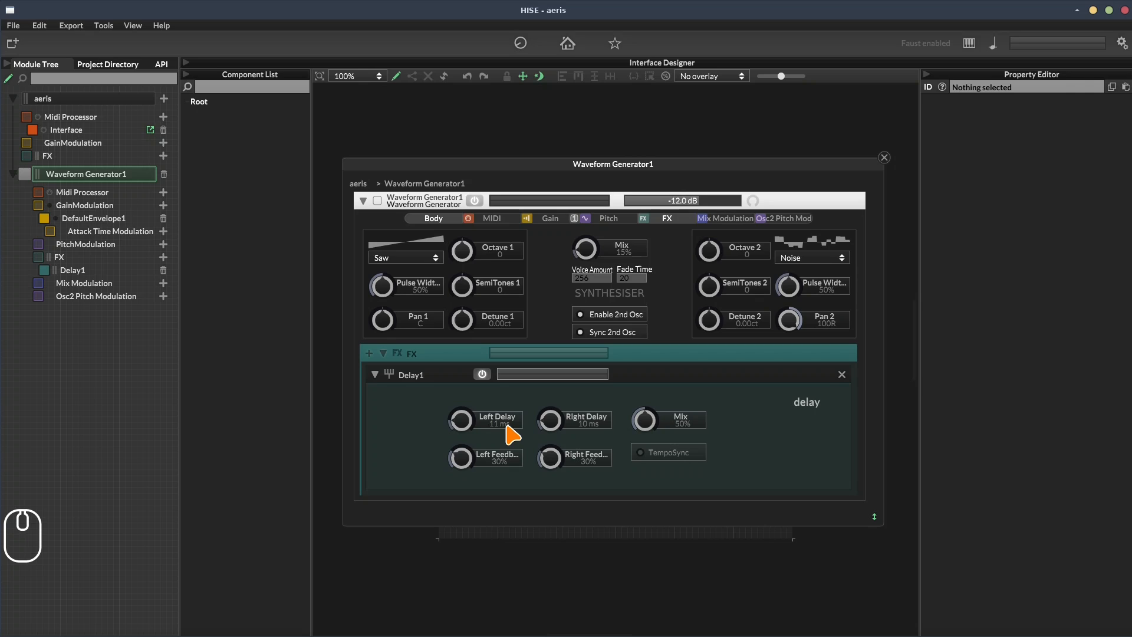
drag(645, 435, 676, 319)
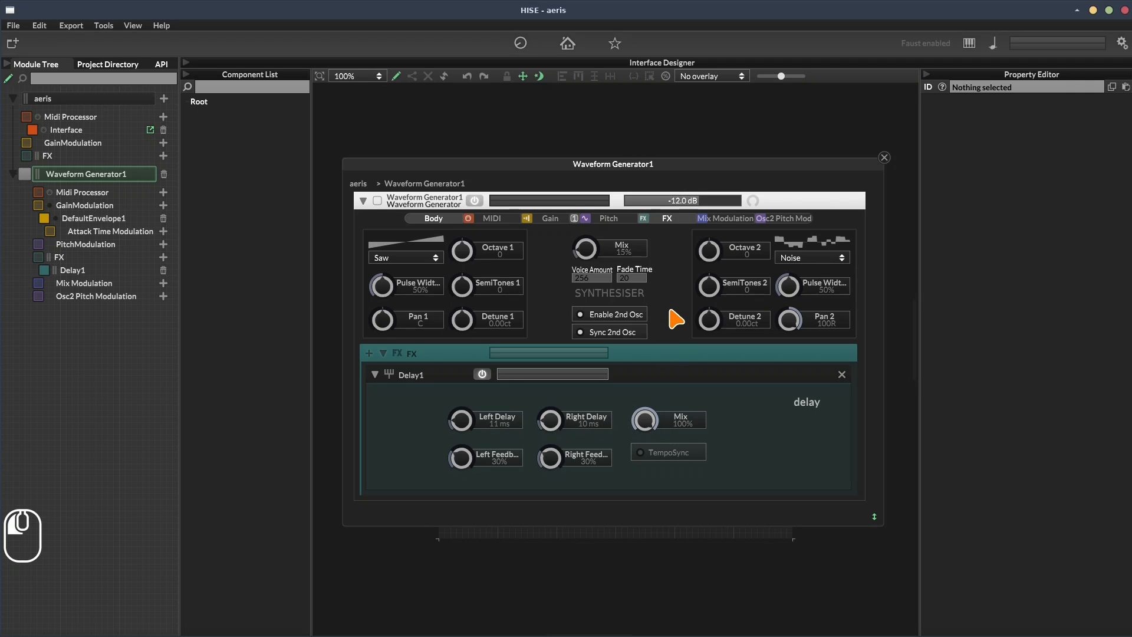
- Set the delay's left time to 2 ms, right time to 0 ms, left feedback to 2% and right feedback to 0%, and close the editor
click(502, 426)
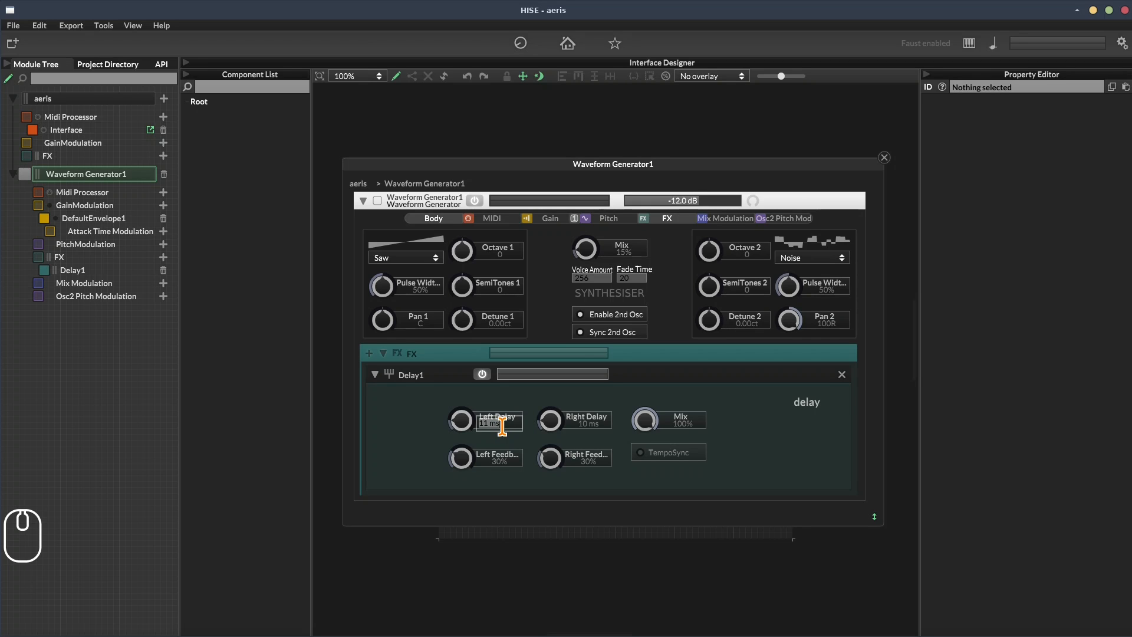
text(2)
key(Return)
click(499, 462)
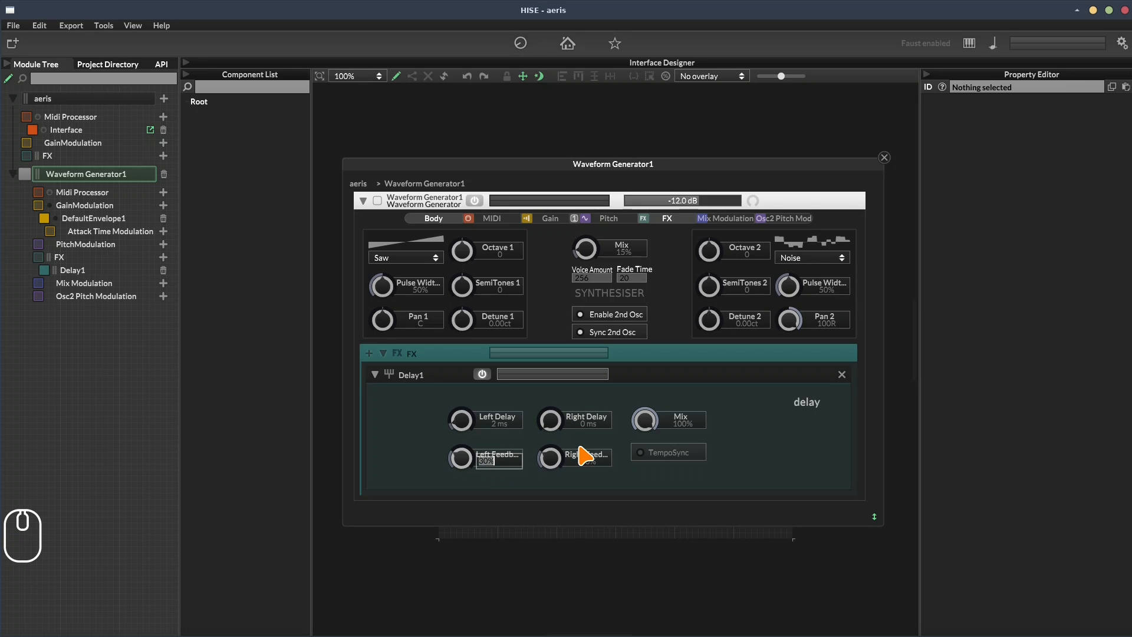
text(1)
key(Return)
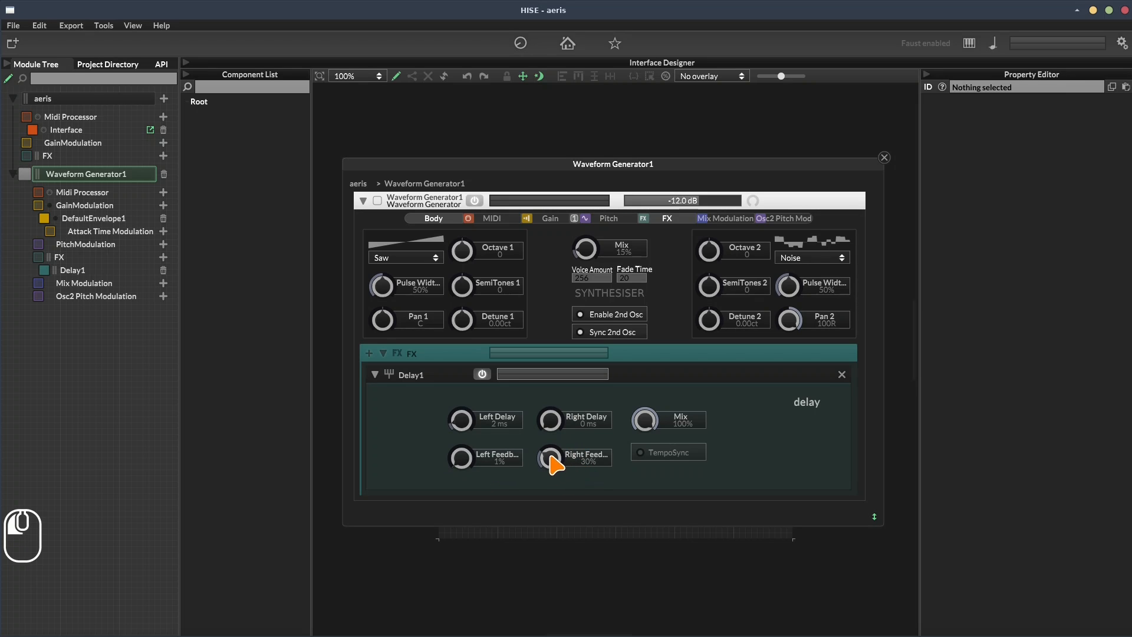
drag(552, 464, 550, 539)
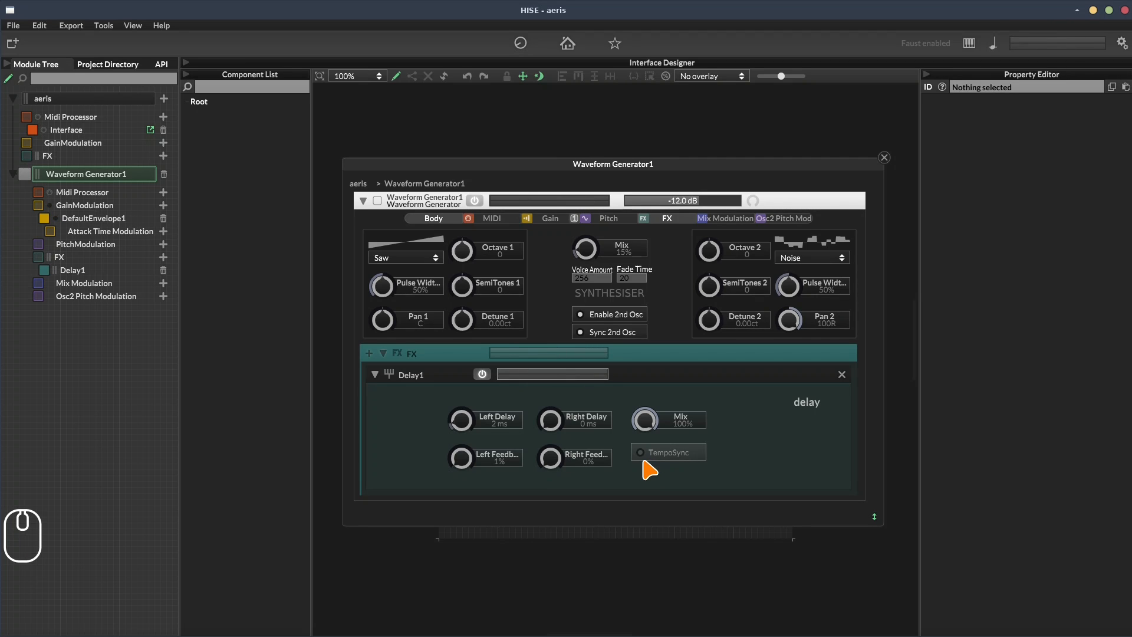
drag(463, 461, 461, 458)
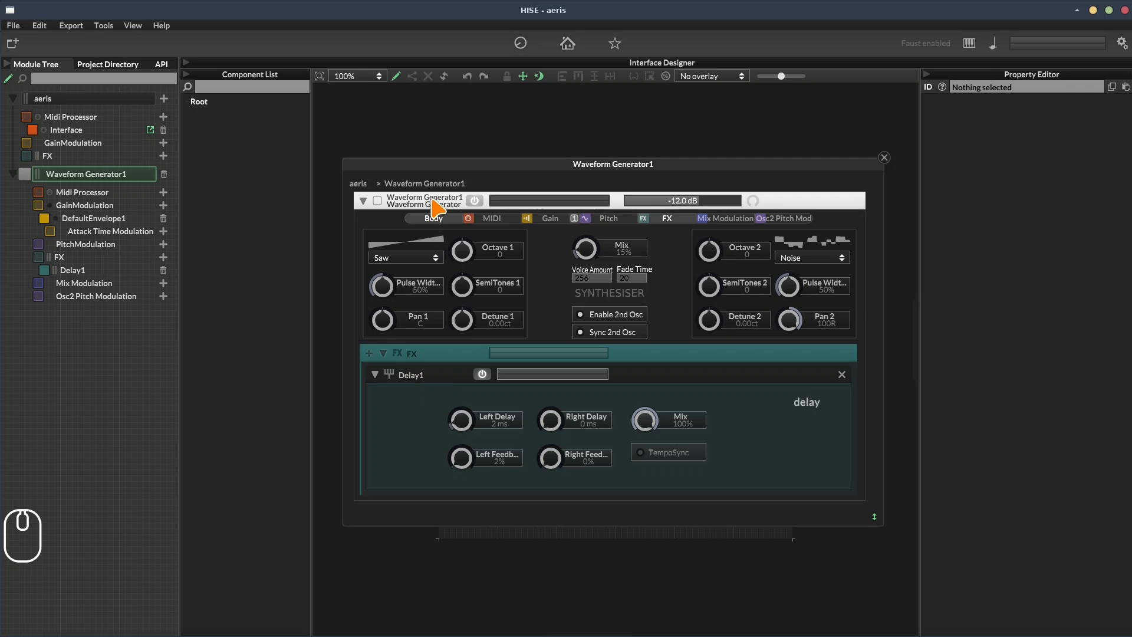
click(884, 158)
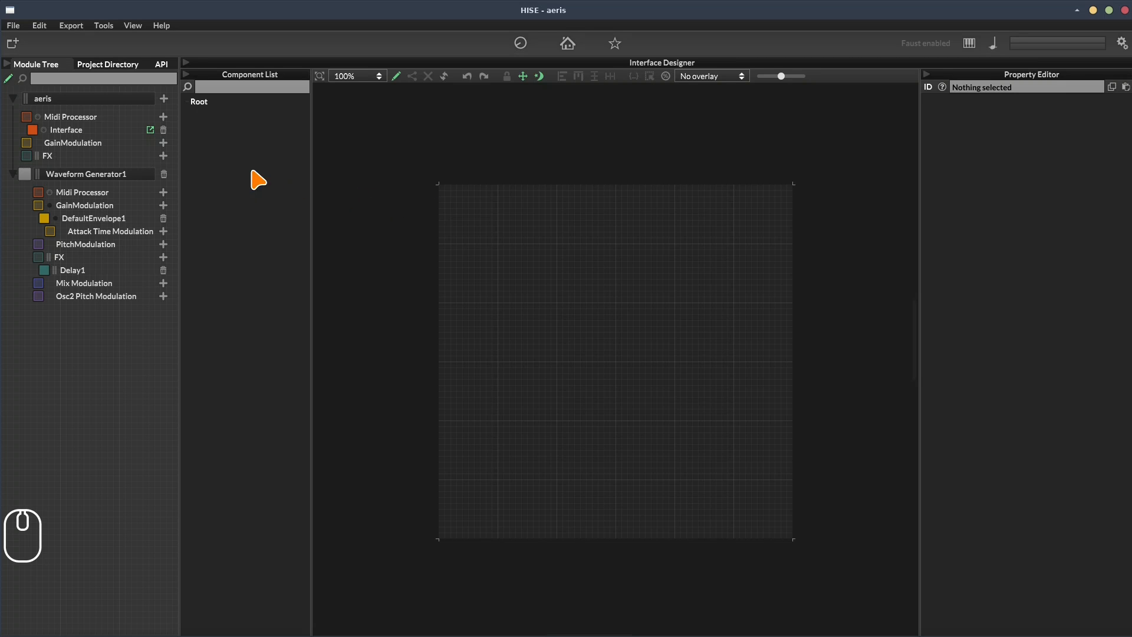
- Add a Script FX to the aeris master FX chain, check its code editor, and return to the Scriptnode Workspace
click(163, 156)
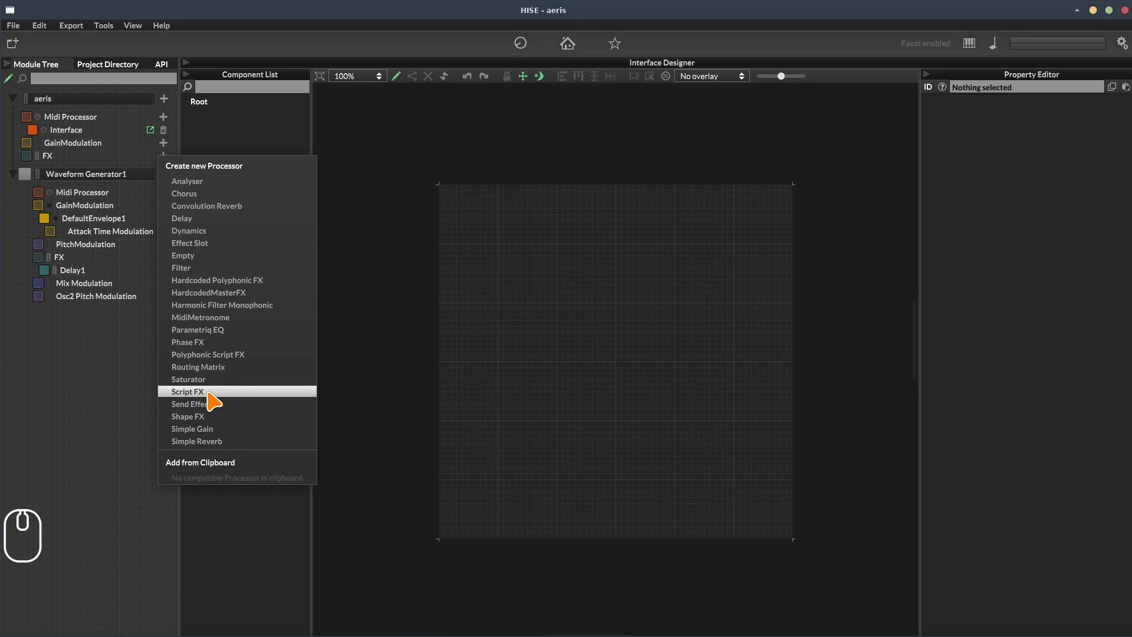
click(189, 391)
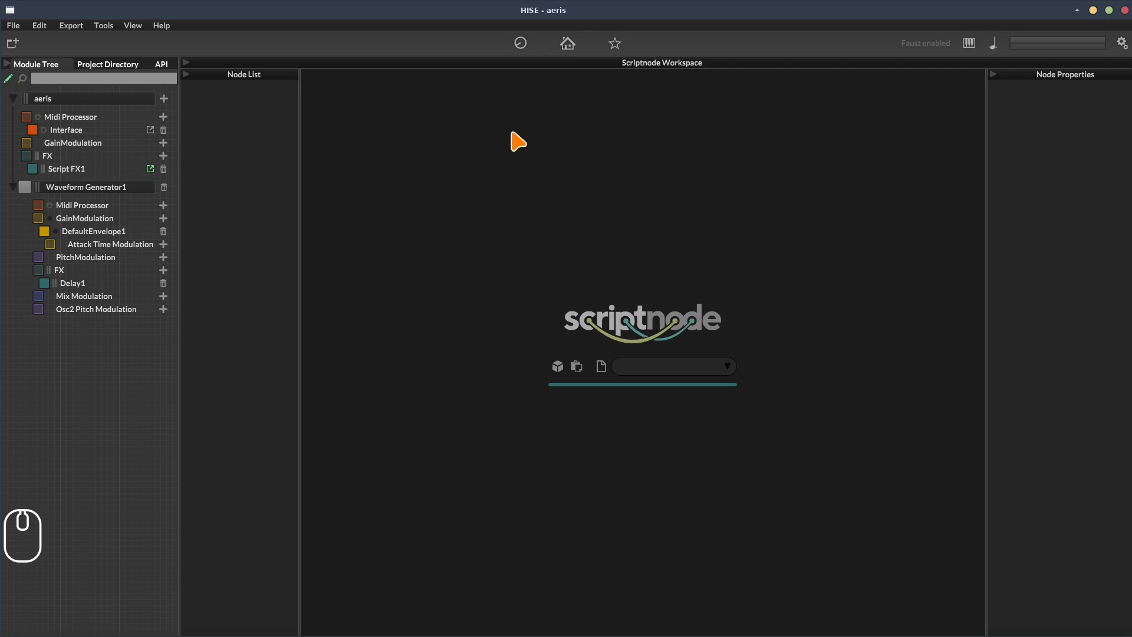
click(184, 66)
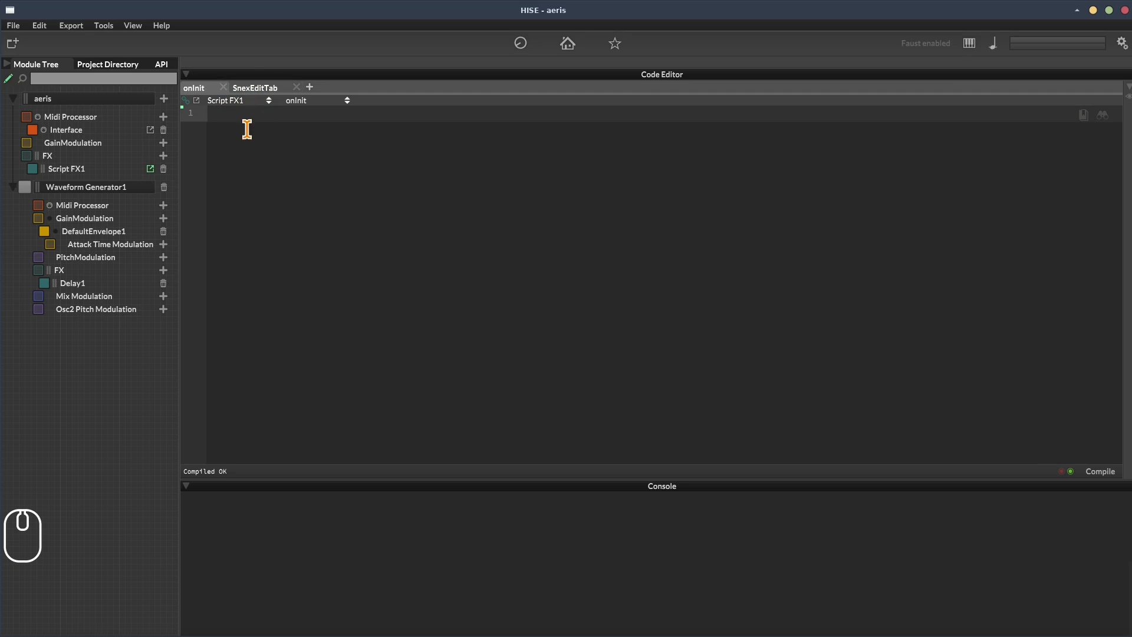
click(277, 86)
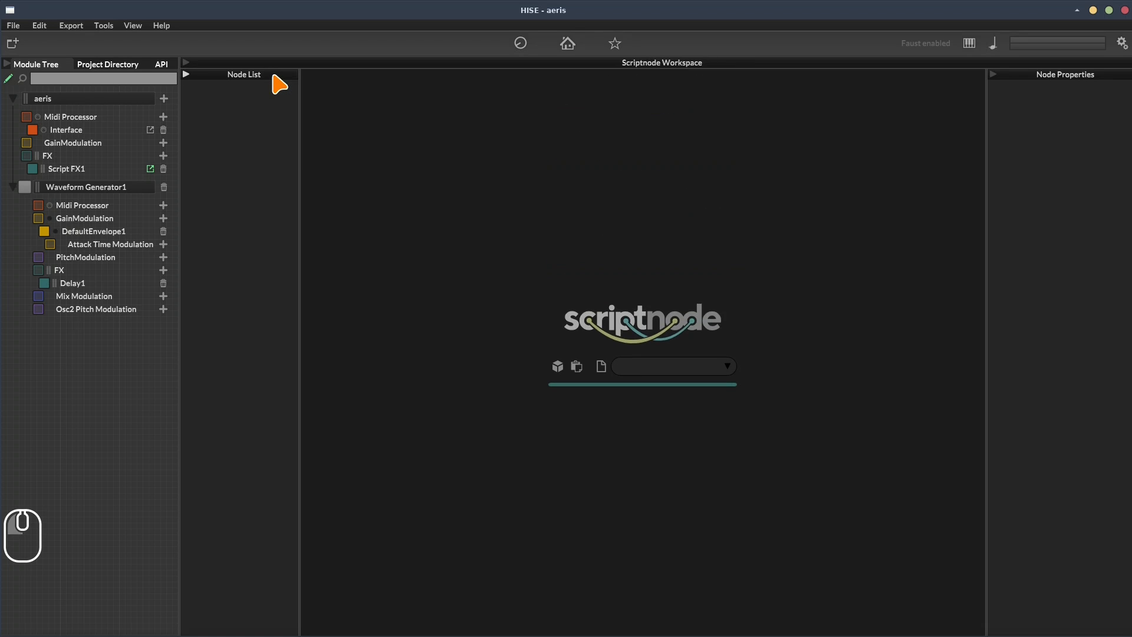
- Create a new DspNetwork named aeris in the Script FX
click(599, 370)
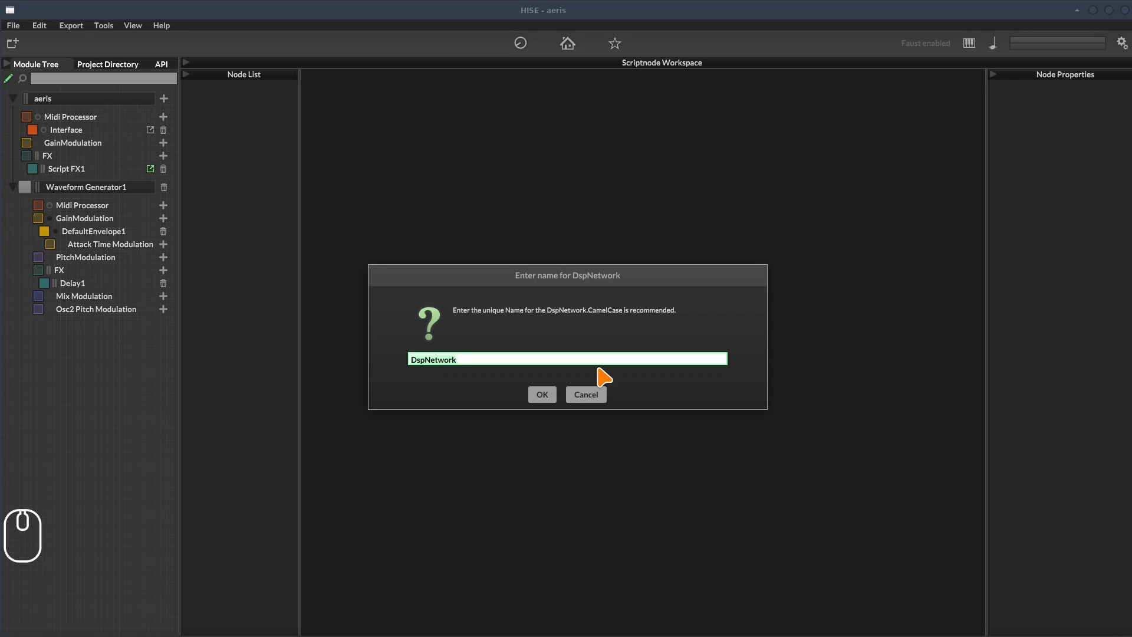
text(aeris)
key(Return)
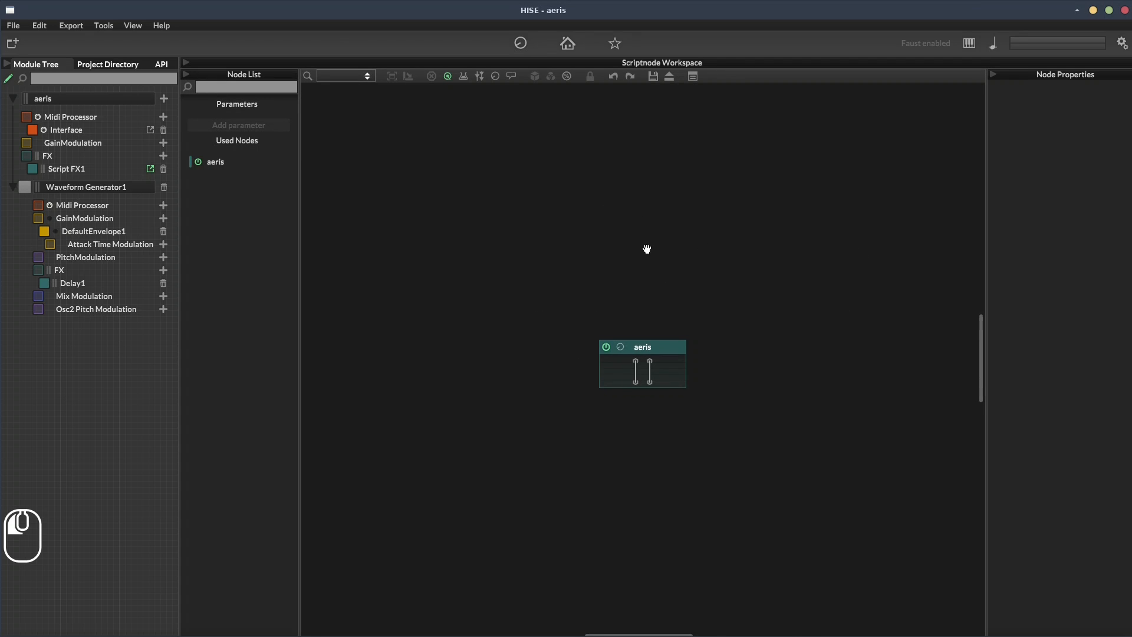
drag(647, 247, 656, 208)
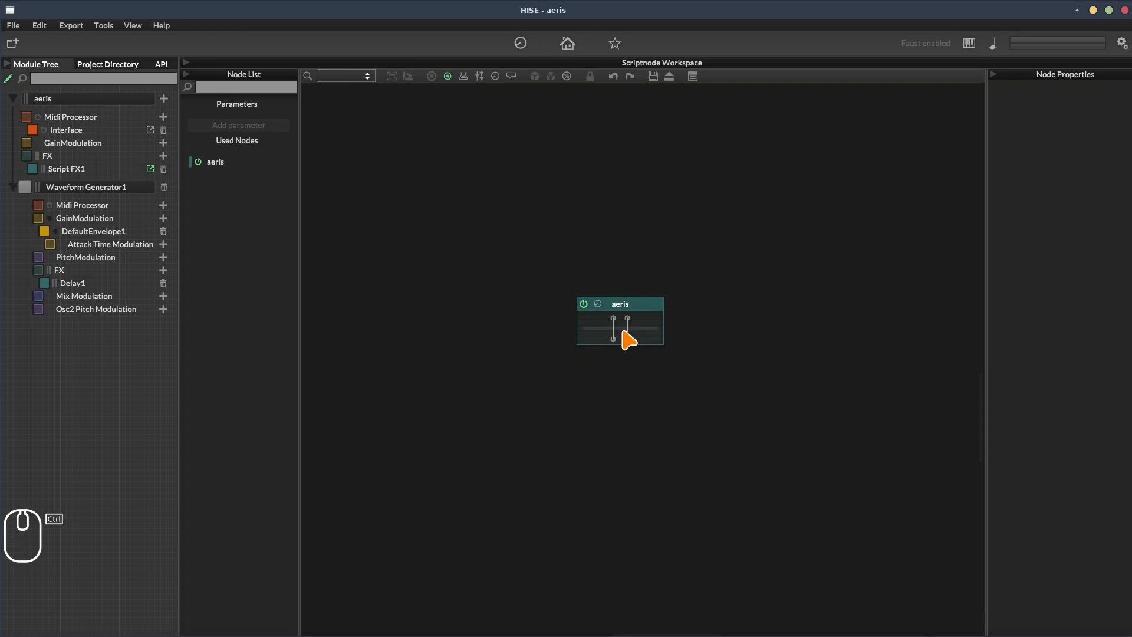
scroll(629, 341, up, 1)
scroll(629, 341, down, 3)
scroll(629, 341, up, 3)
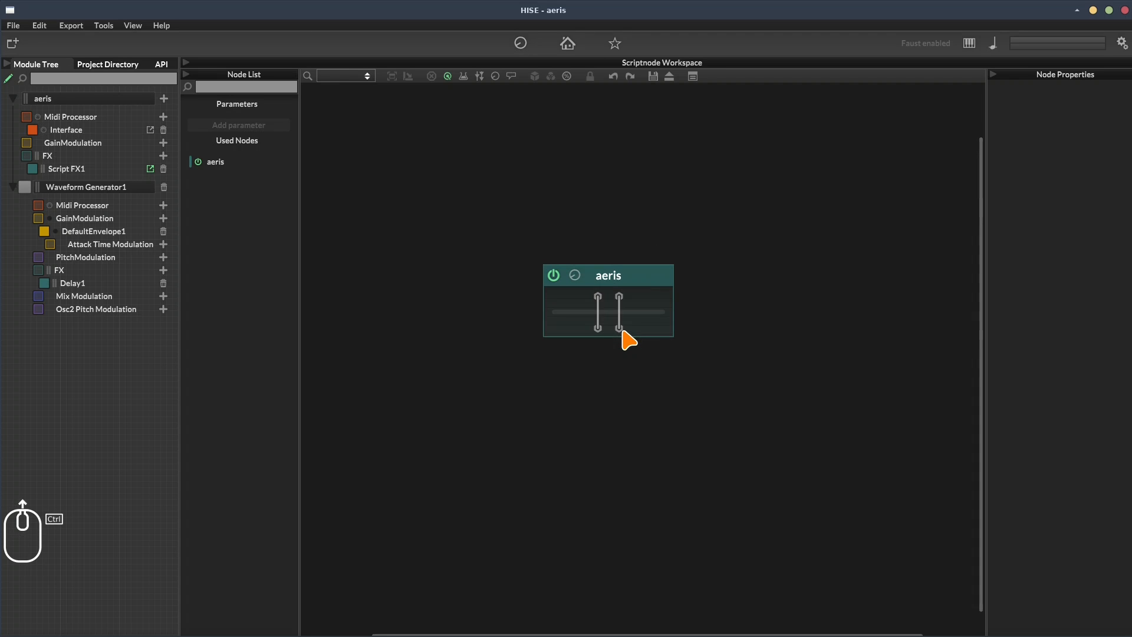
drag(619, 356, 641, 393)
- Switch to the Thunar file manager, inspect aeris.xml from DspNetworks/Networks in Mousepad, and return to HISE
key(alt+Tab)
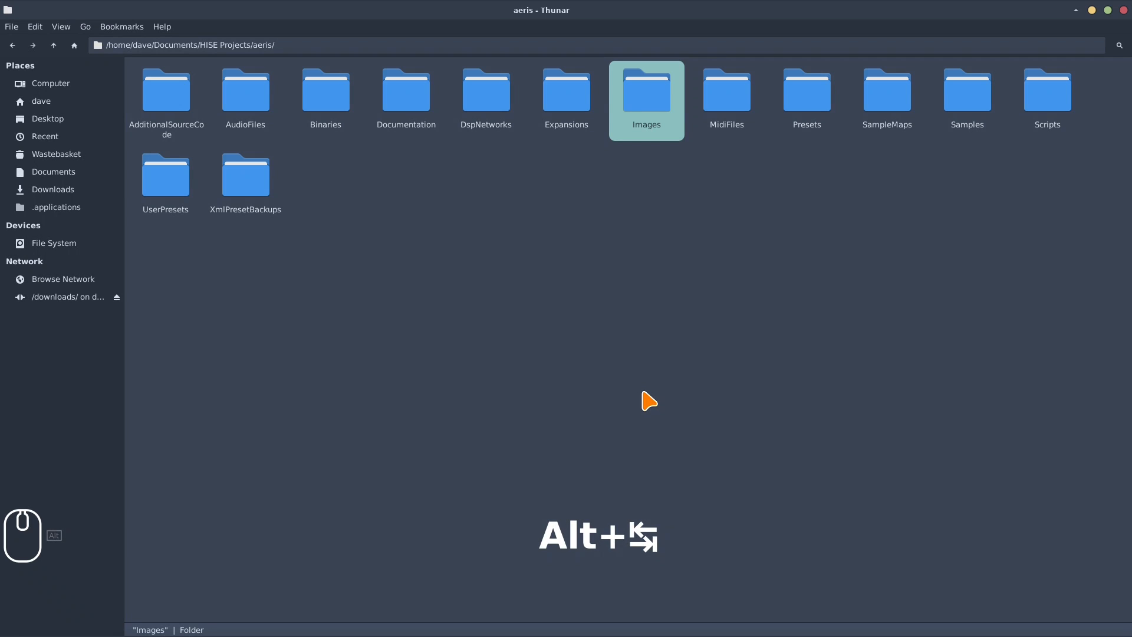
double_click(482, 109)
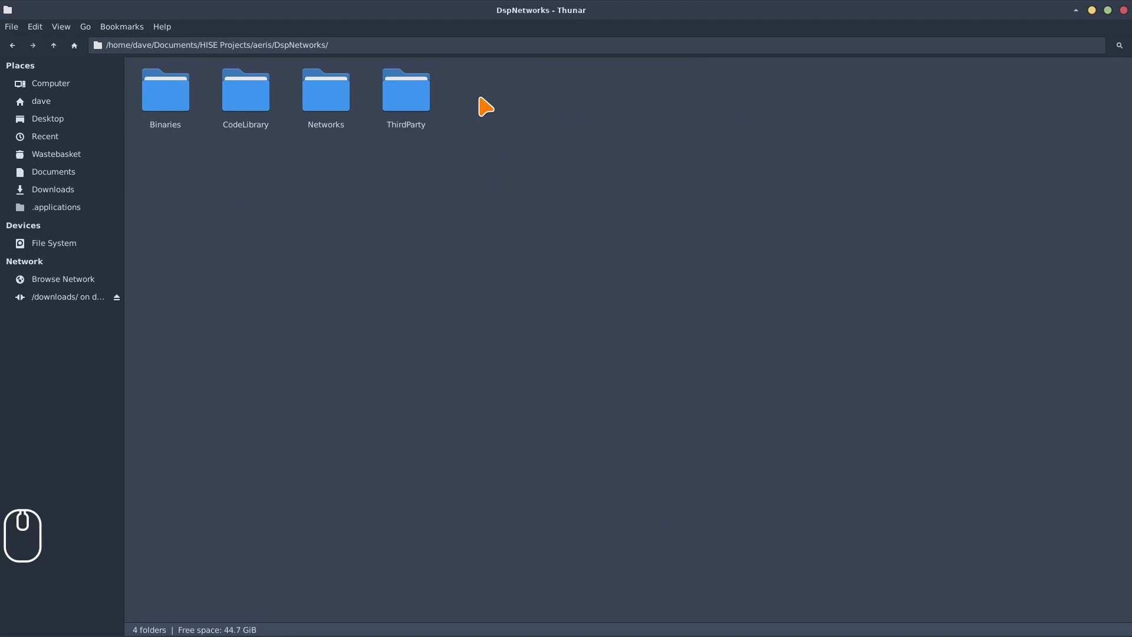
double_click(337, 98)
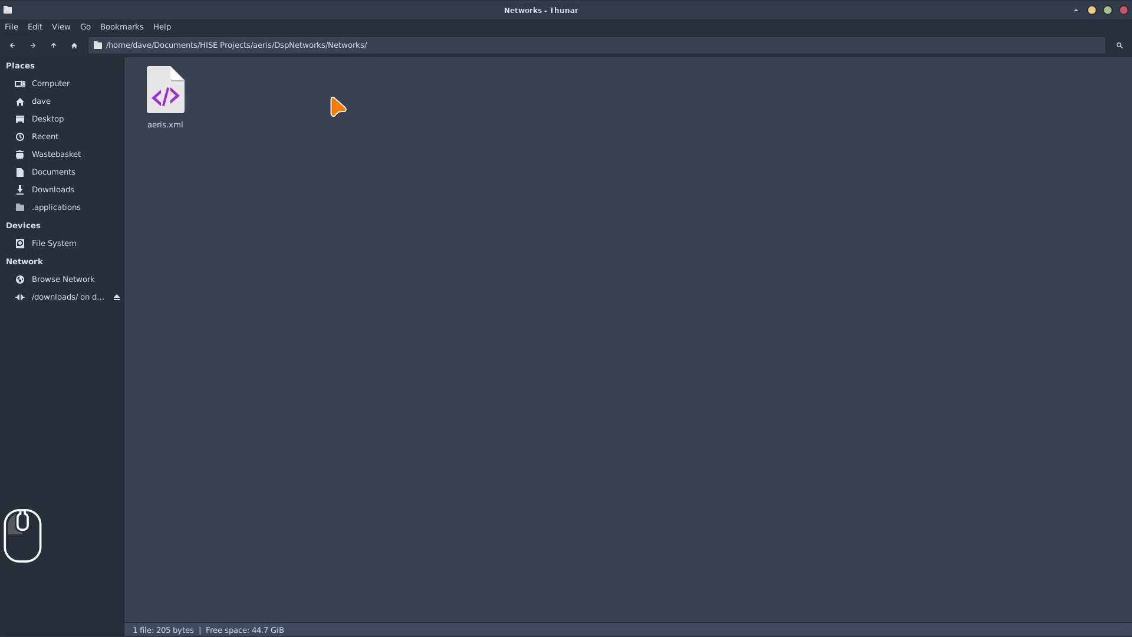
click(170, 131)
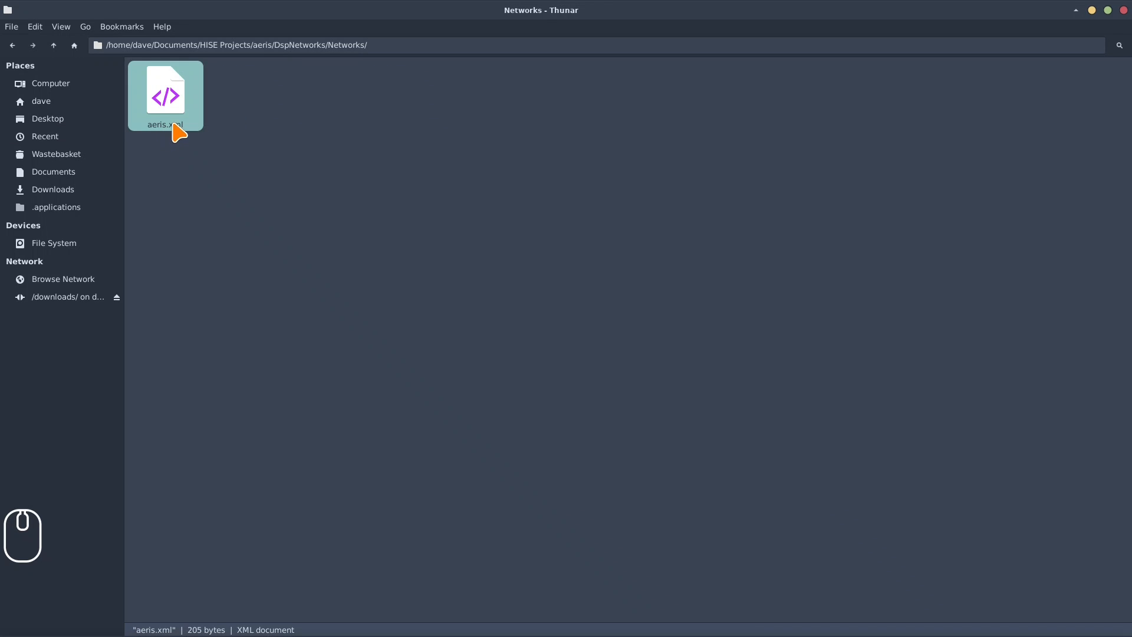
right_click(174, 125)
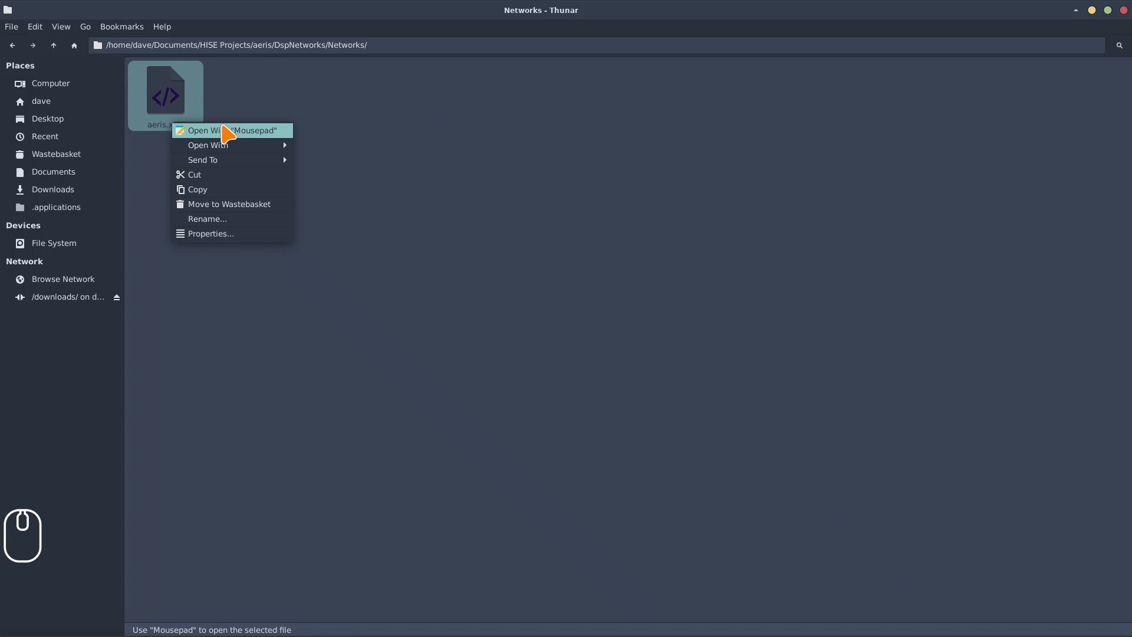
click(222, 131)
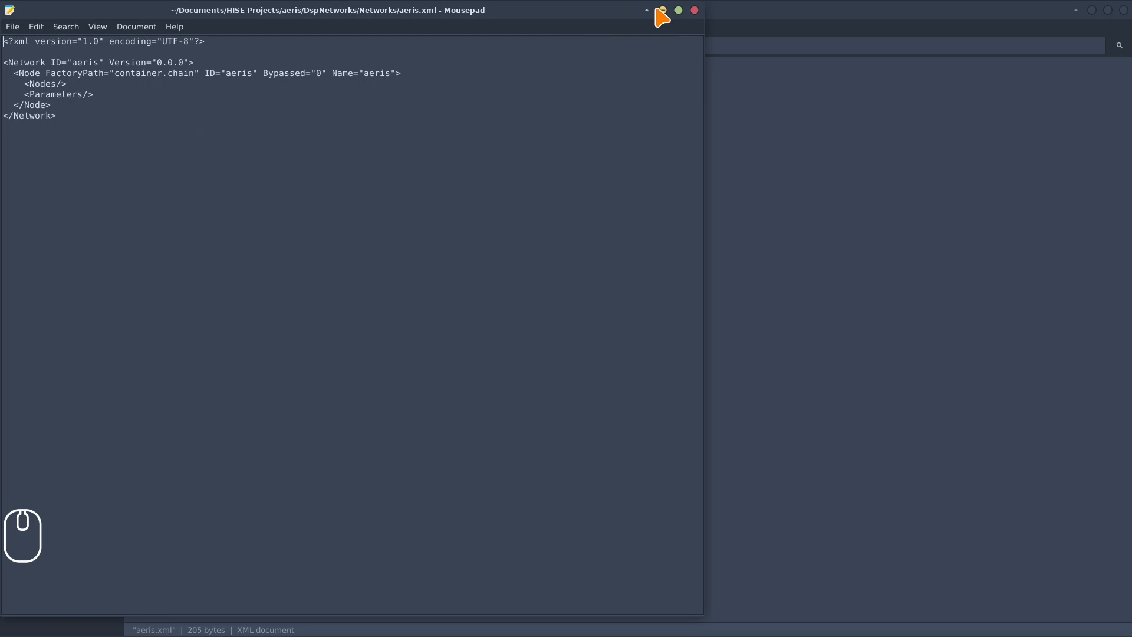
click(695, 10)
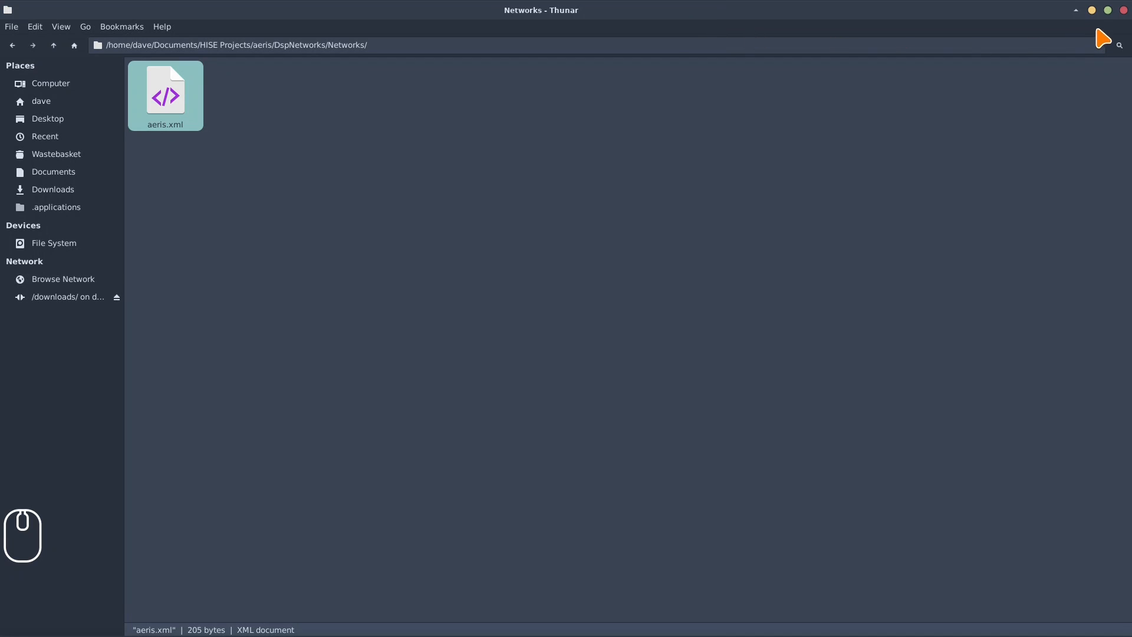
click(1092, 12)
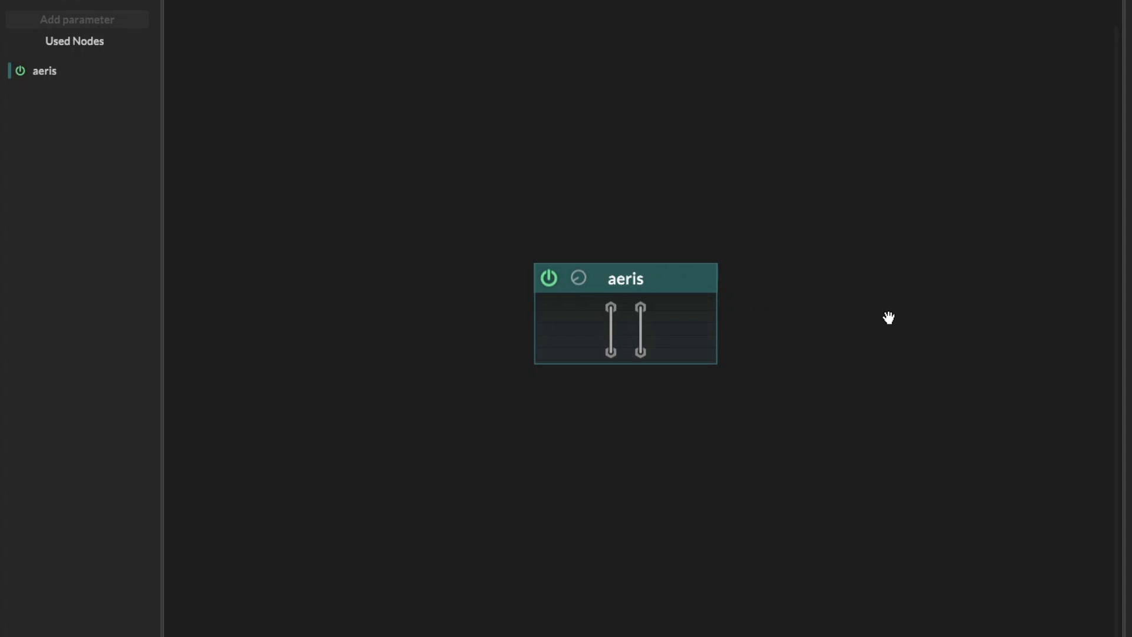
- Open node creation inside the aeris container, look through the core, math and envelope nodes, and search for pma
click(691, 342)
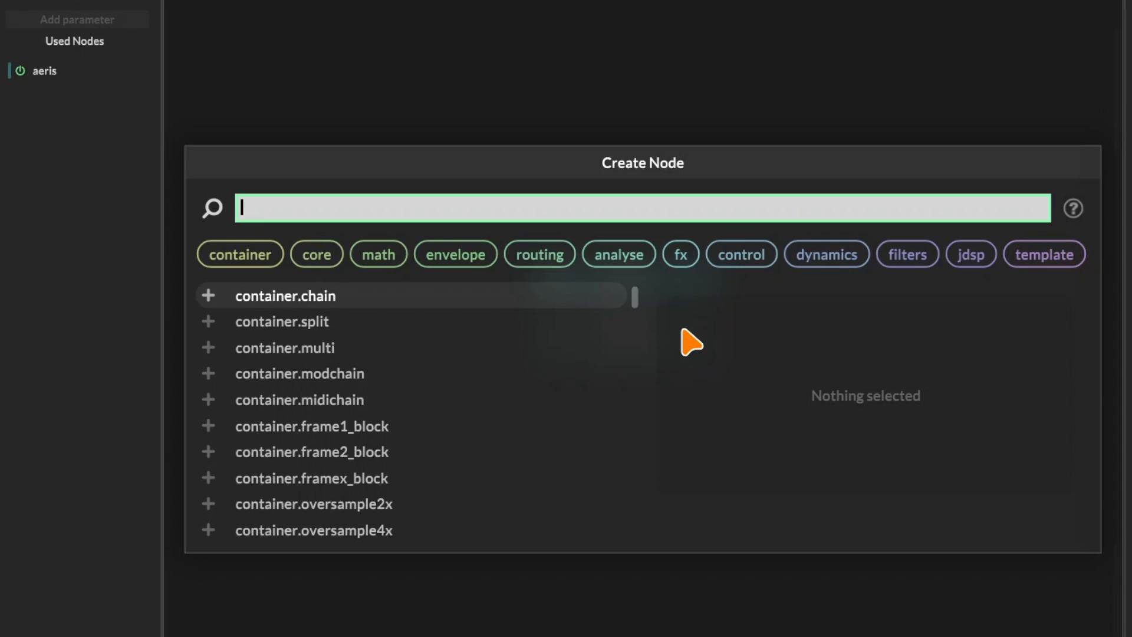
click(324, 259)
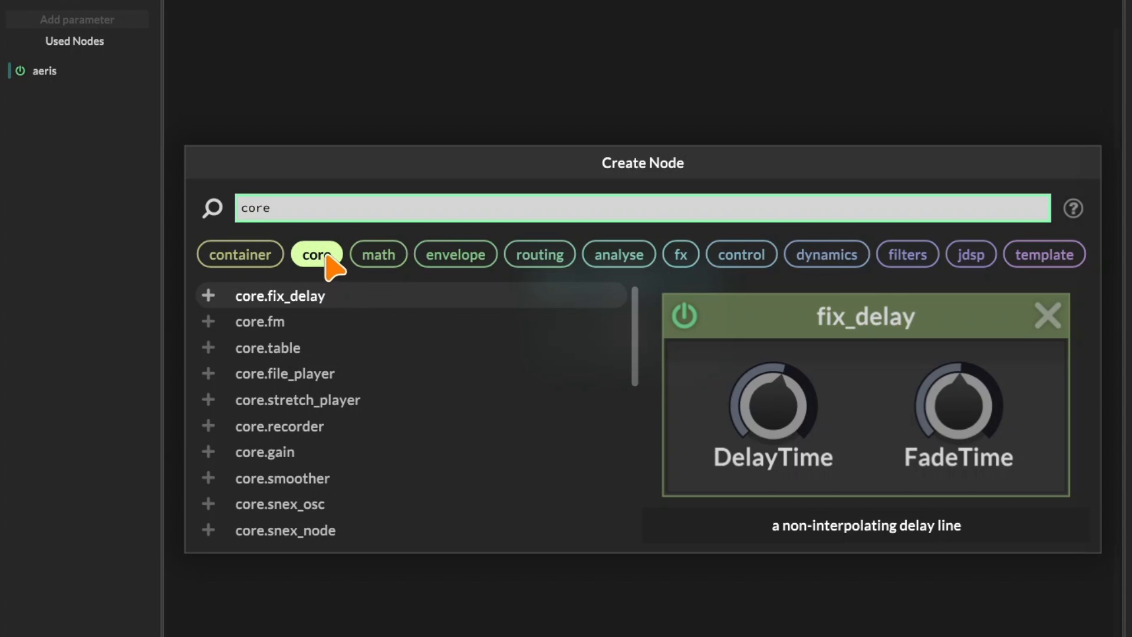
click(377, 259)
click(453, 259)
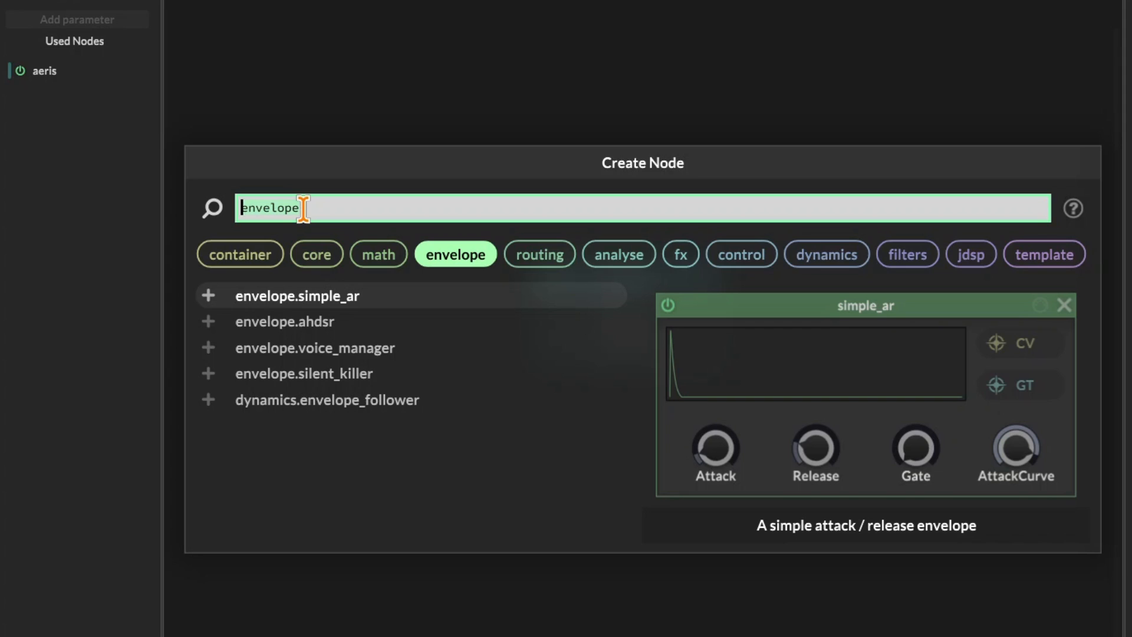
text(pma)
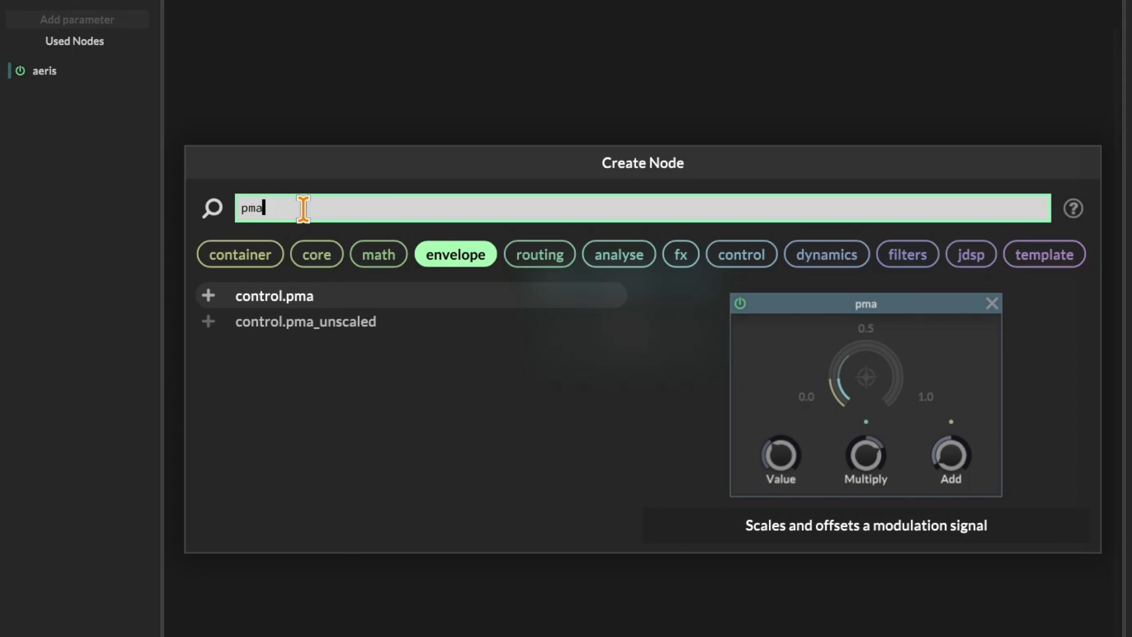
key(BackSpace)
key(BackSpace)
key(BackSpace)
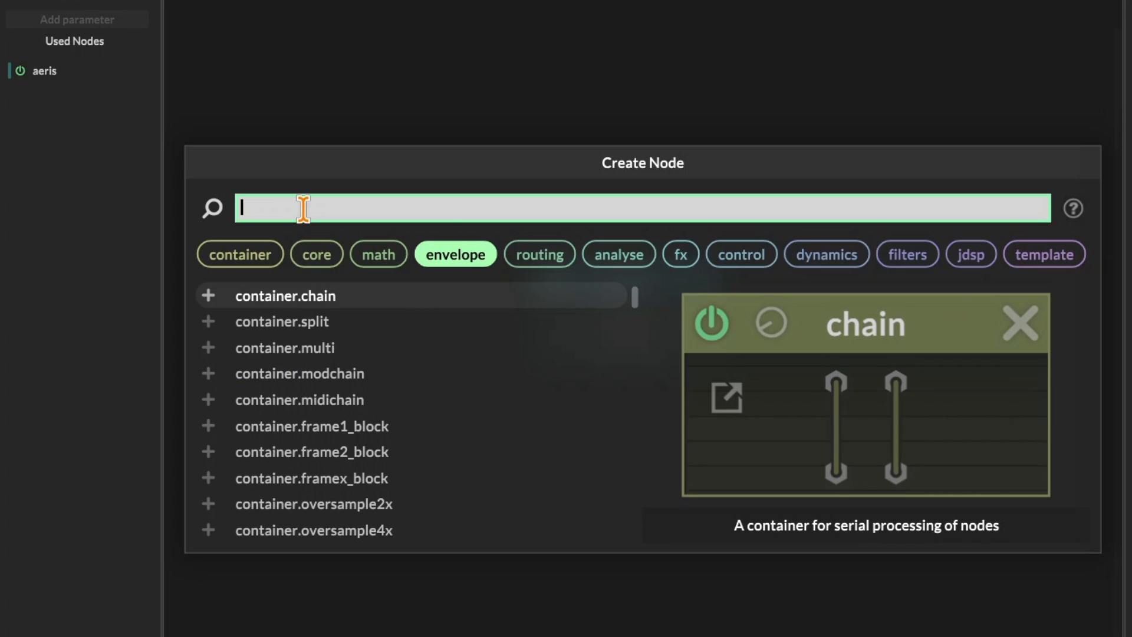
- Look through the template nodes and examine the previews from mid_side to the softbypass switches
click(1050, 261)
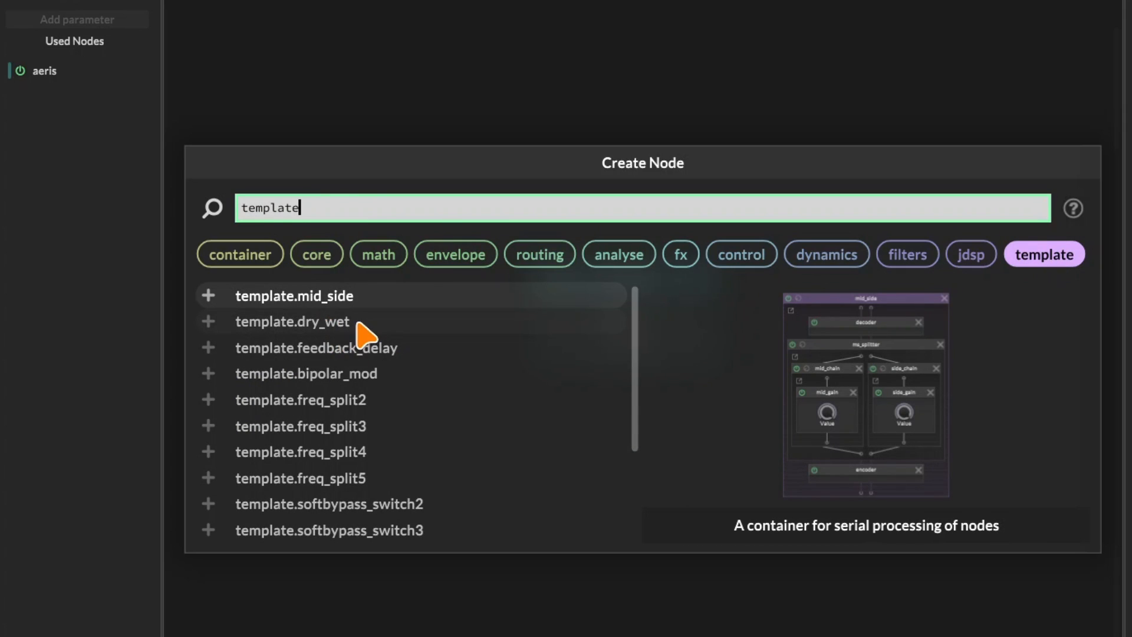
scroll(377, 426, down, 3)
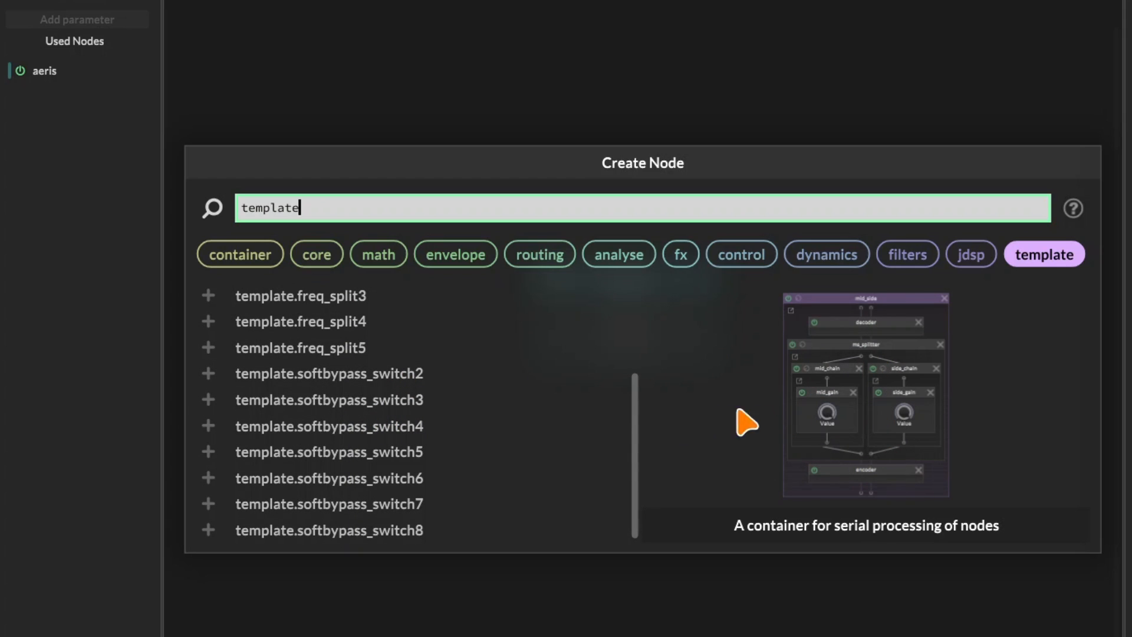
scroll(643, 348, up, 2)
scroll(642, 342, up, 3)
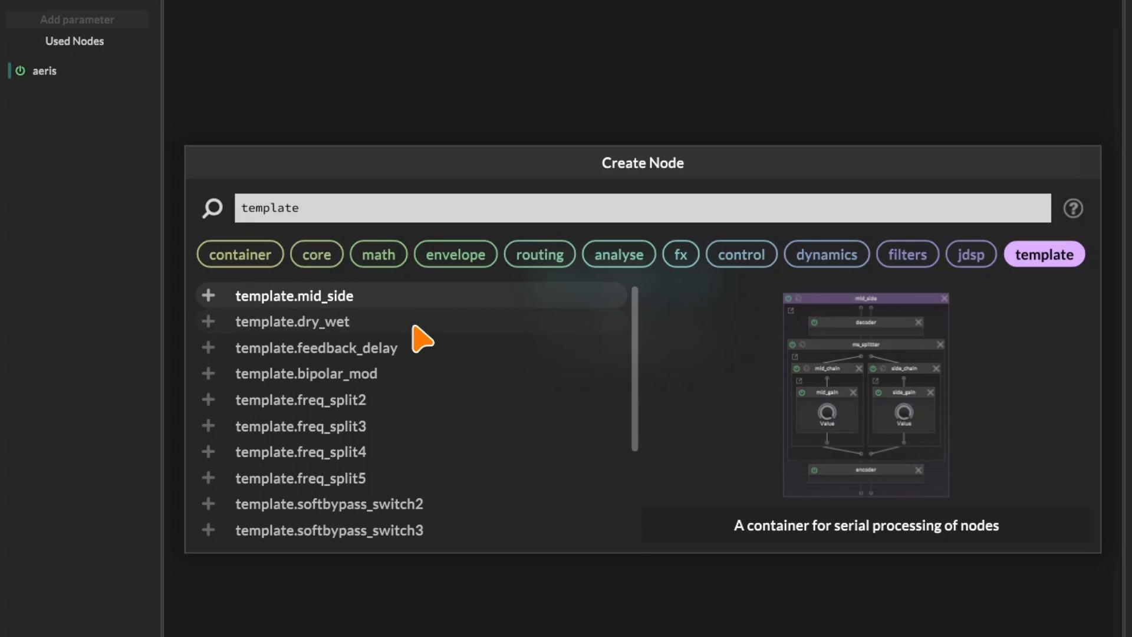
key(Down)
key(Down)
key(Down)
key(Down)
key(Down)
key(Down)
key(Down)
key(Down)
key(Down)
key(Down)
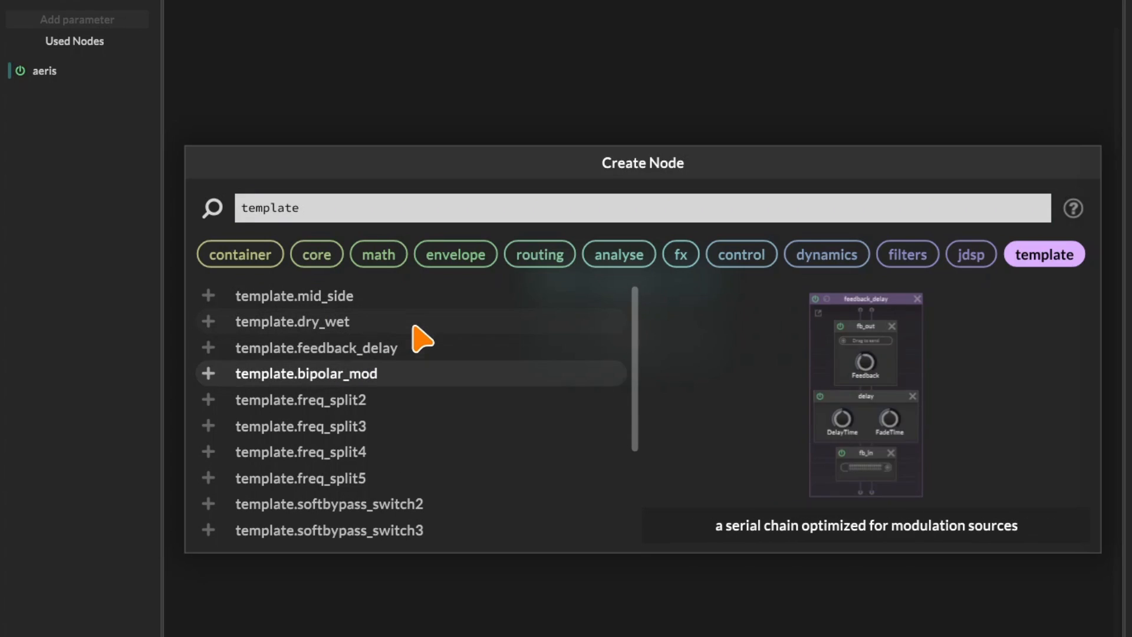
key(Down)
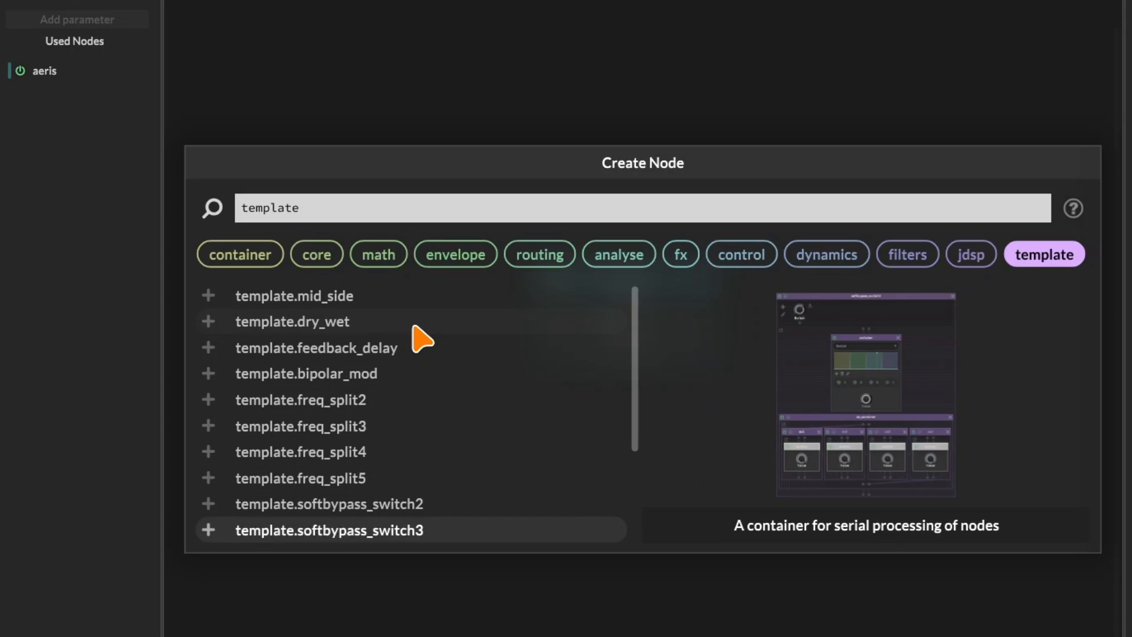
key(Up)
key(Up)
key(Up)
key(Up)
key(Up)
key(Up)
key(Up)
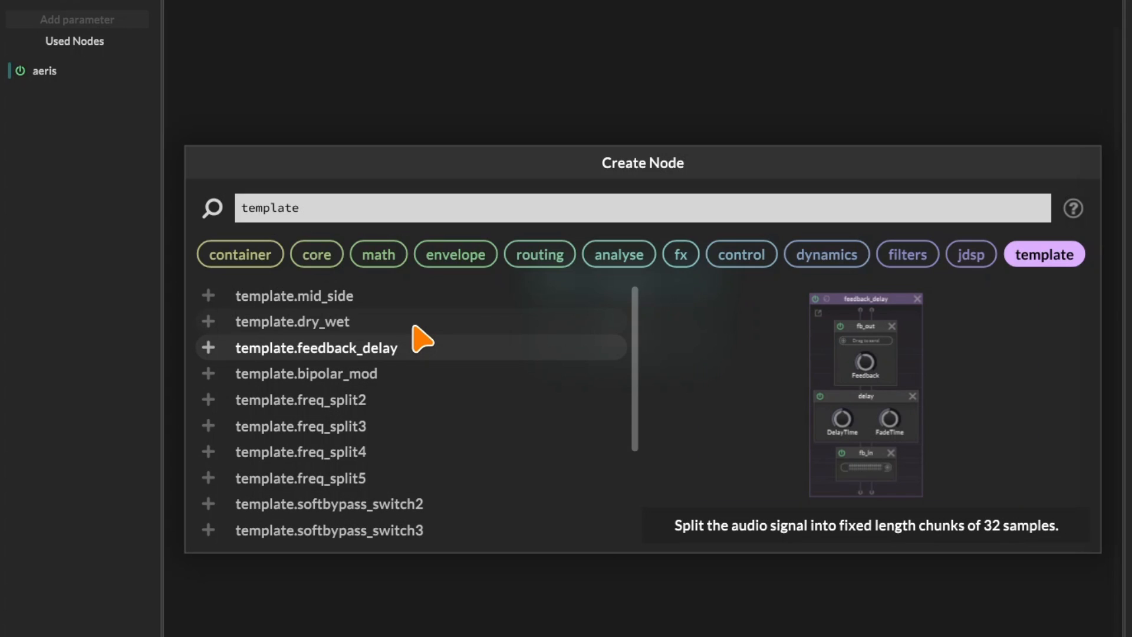
- Add a container.chain node inside the aeris container and switch its bypass on and off again
click(246, 261)
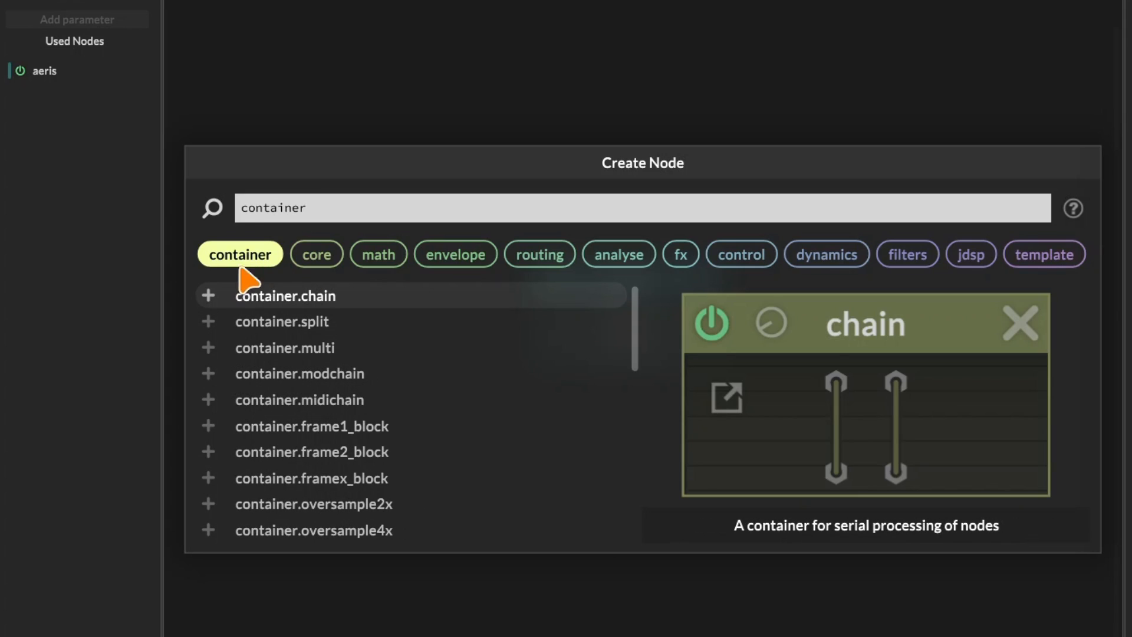
click(307, 296)
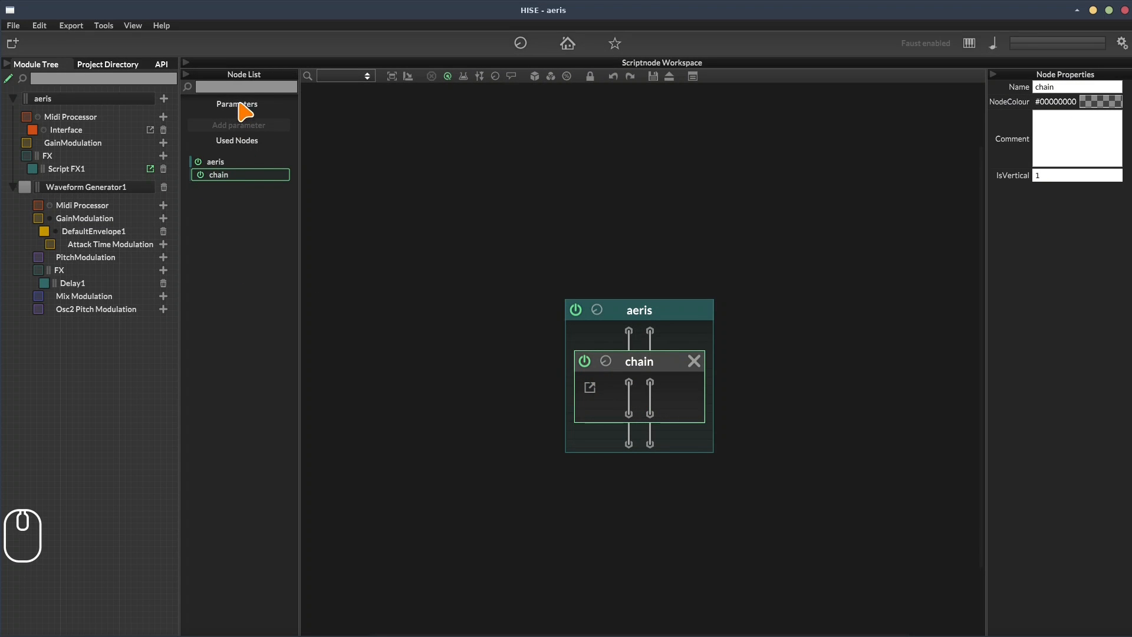
click(200, 175)
click(201, 175)
click(585, 363)
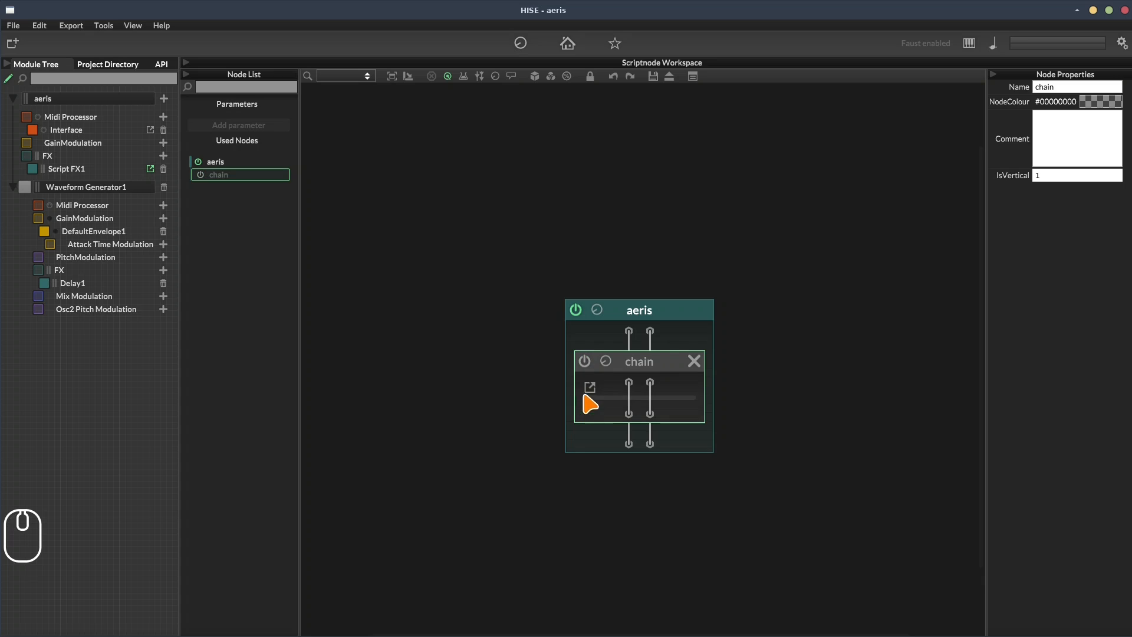
click(585, 364)
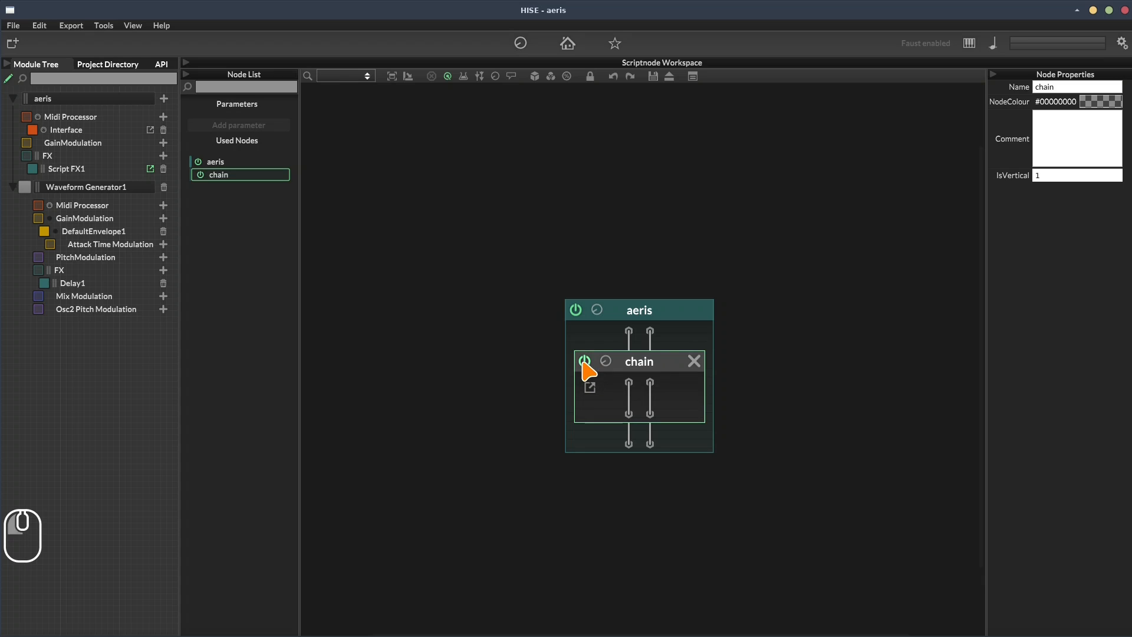
- Delete the chain node completely, including from the unused nodes, and add a container.split node inside aeris
click(694, 361)
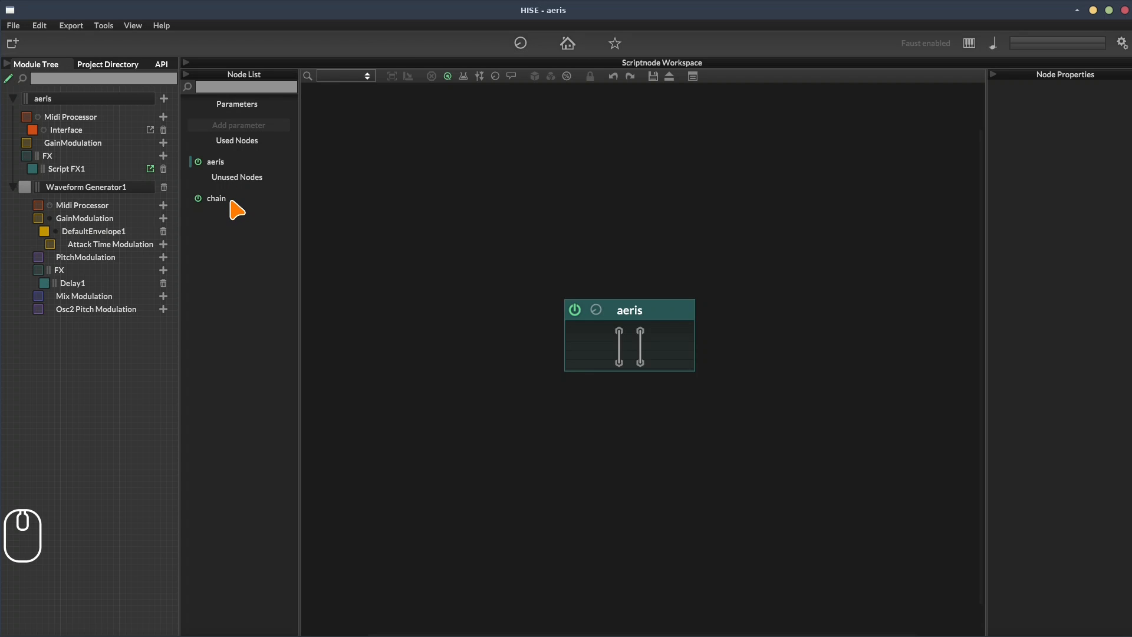
double_click(634, 357)
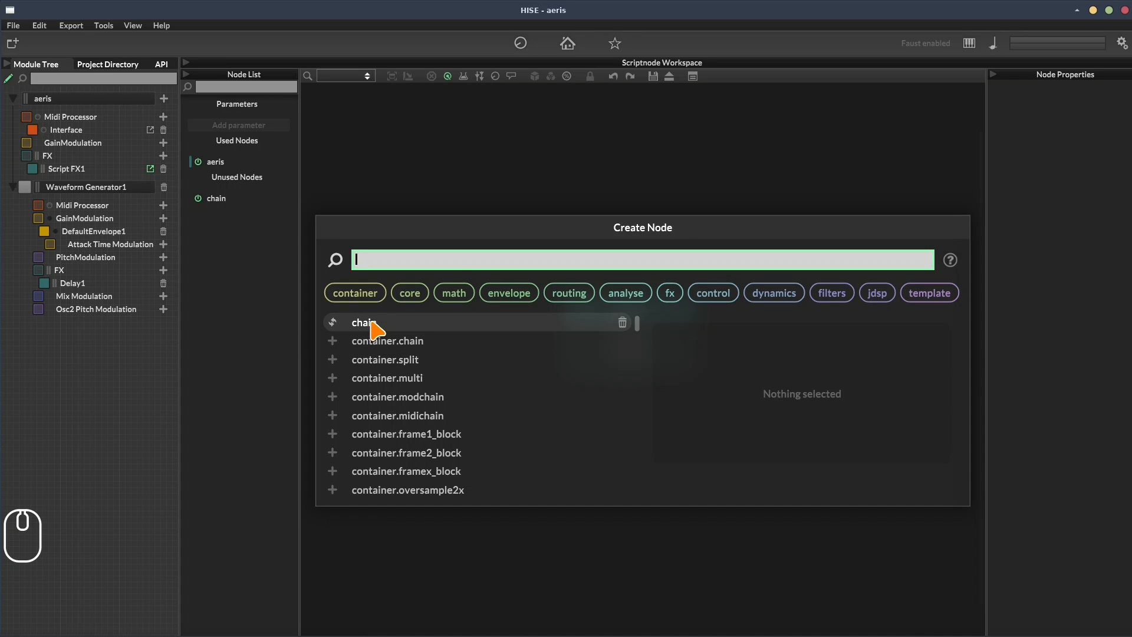
click(622, 322)
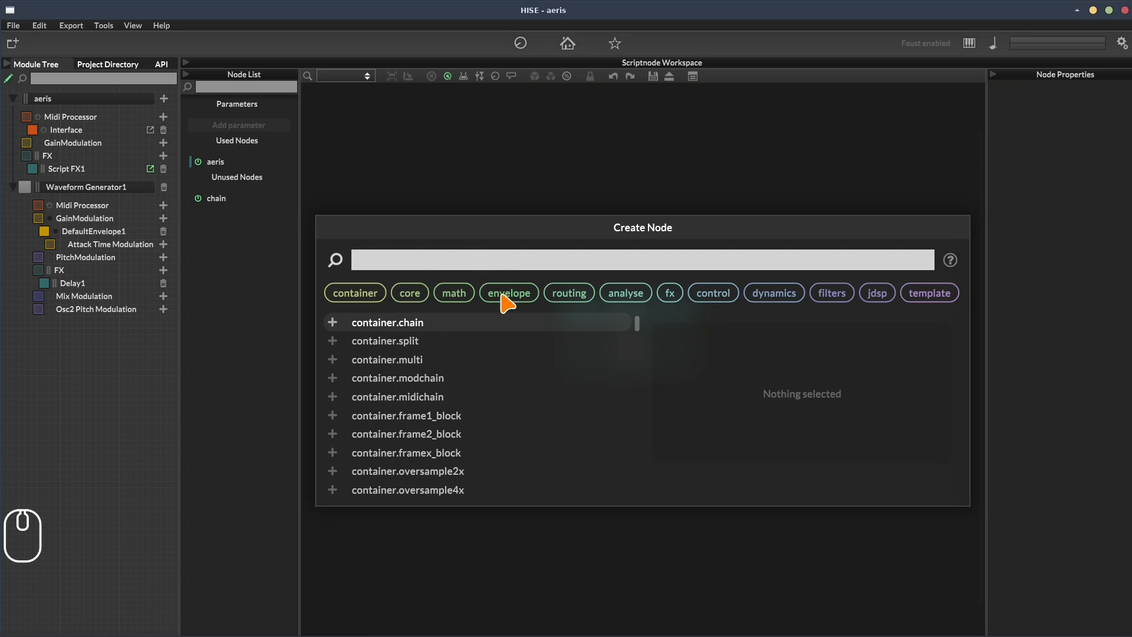
click(488, 348)
click(480, 341)
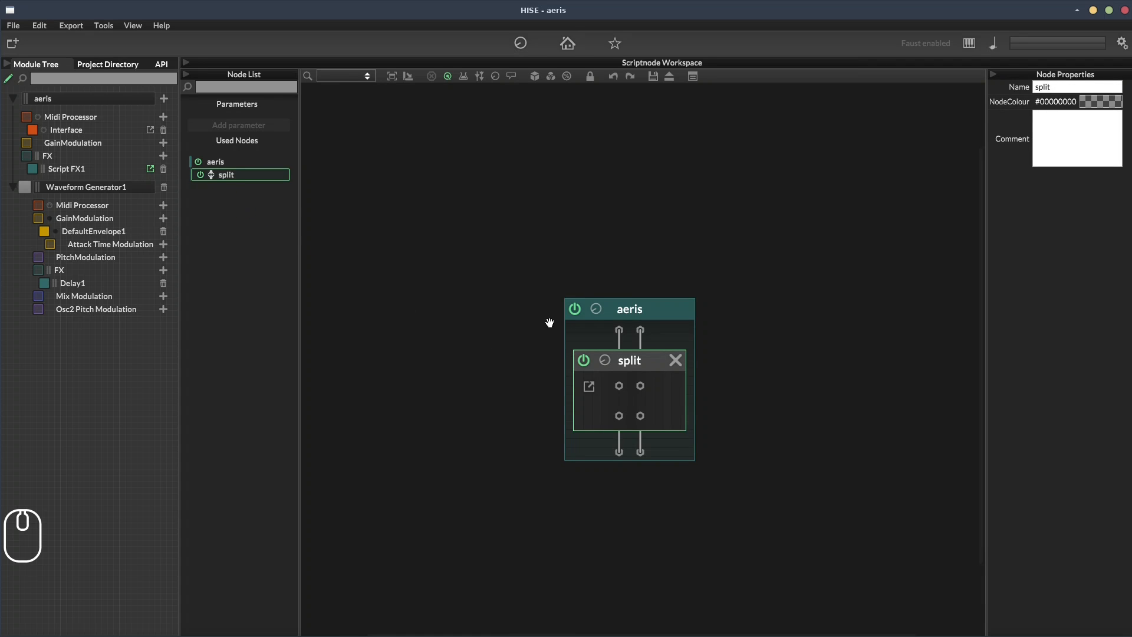
- Delete the split node completely, including from the unused nodes, and add a container.chain node inside aeris
click(676, 360)
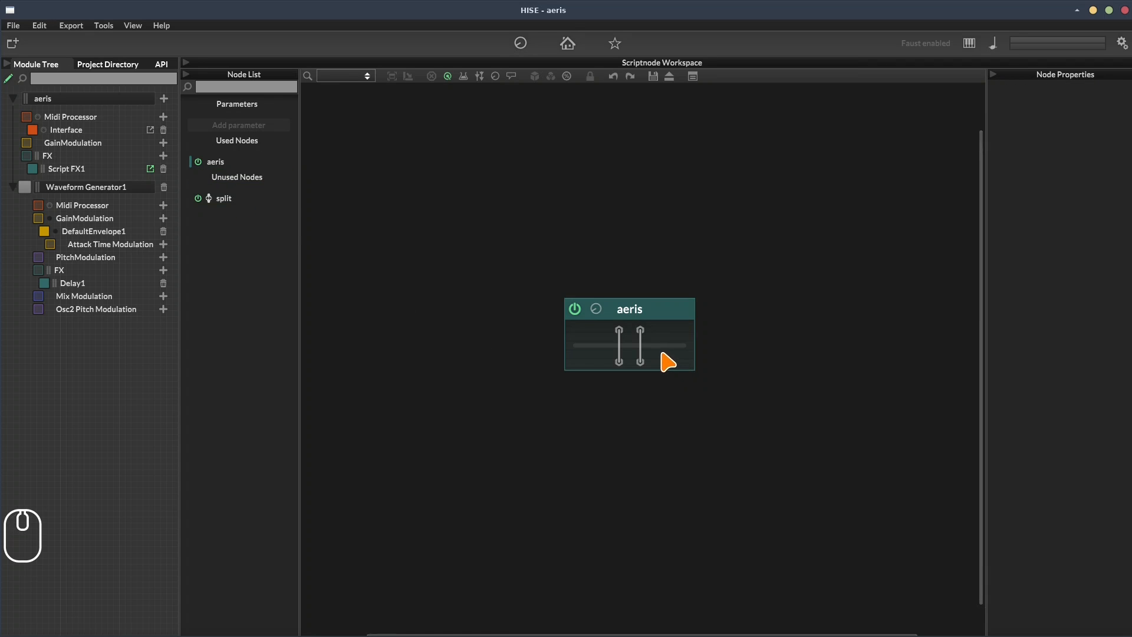
click(658, 346)
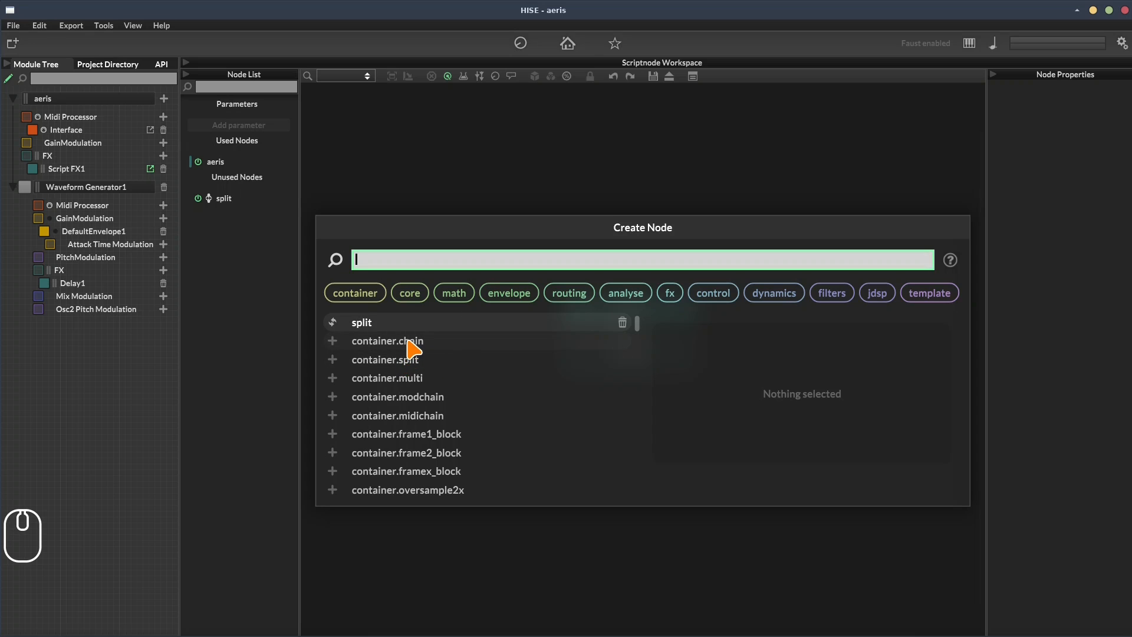
click(623, 323)
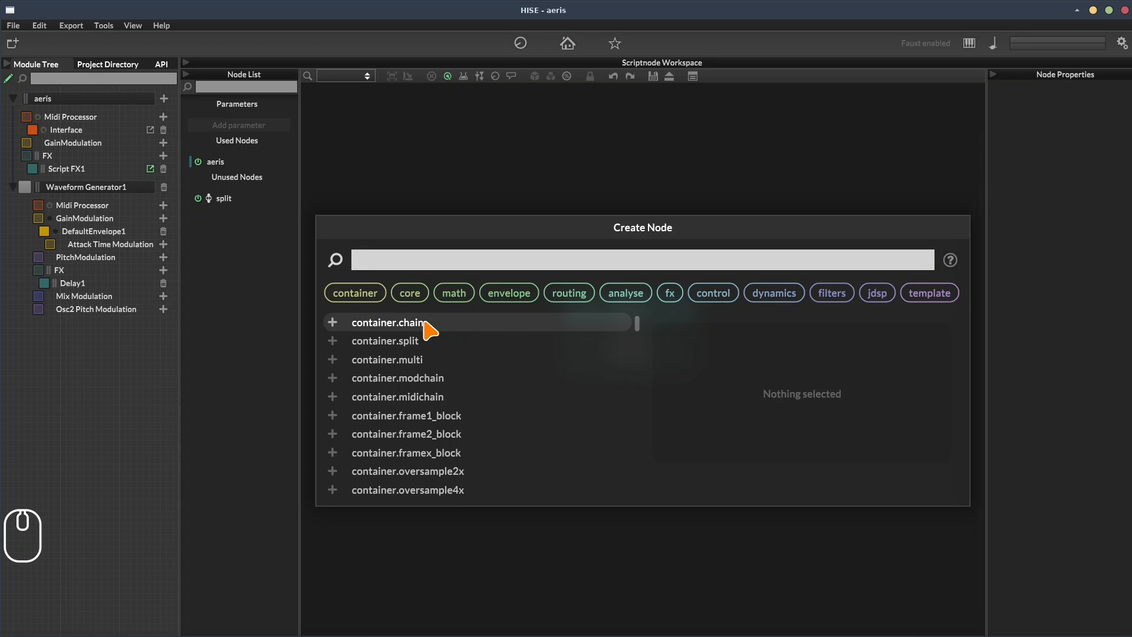
click(425, 324)
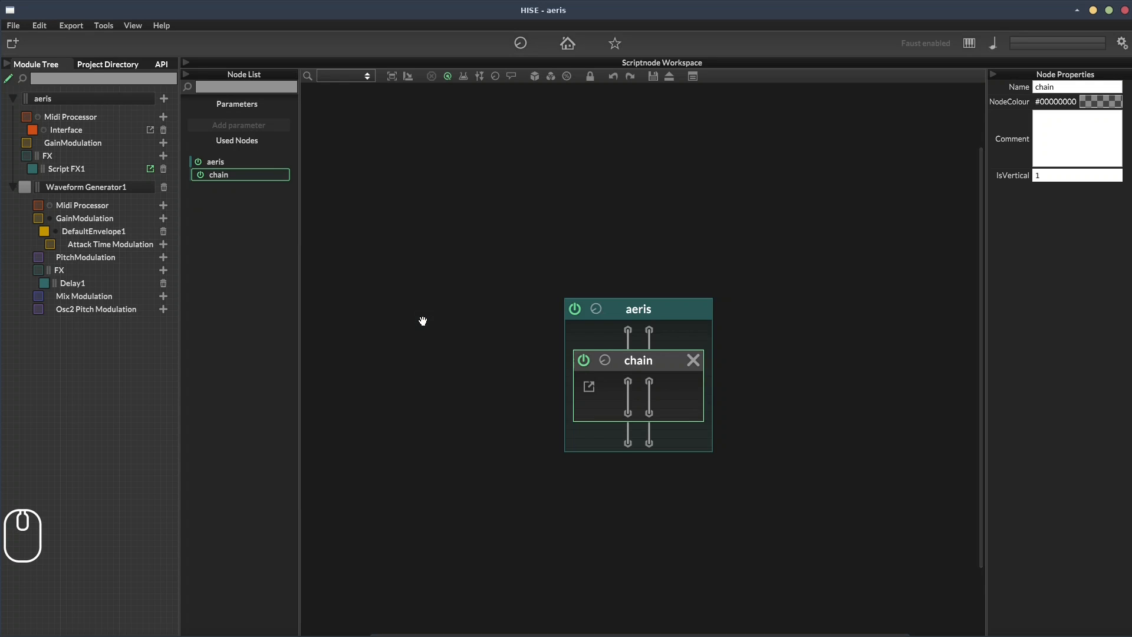
- Add an fx.reverb node inside the chain container
click(636, 405)
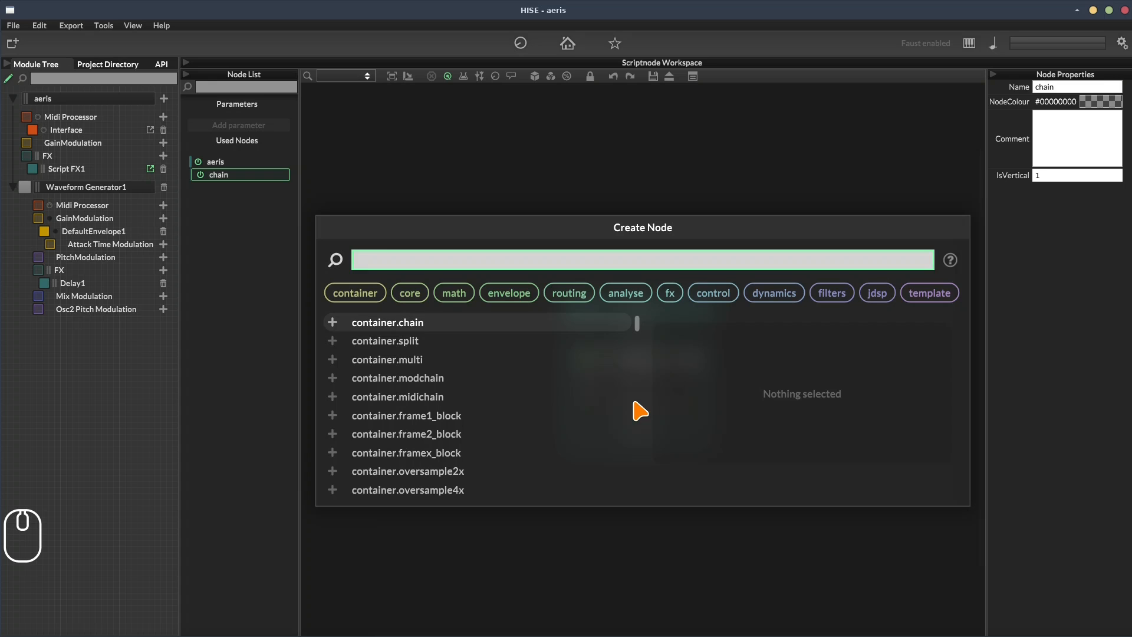
text(reverb)
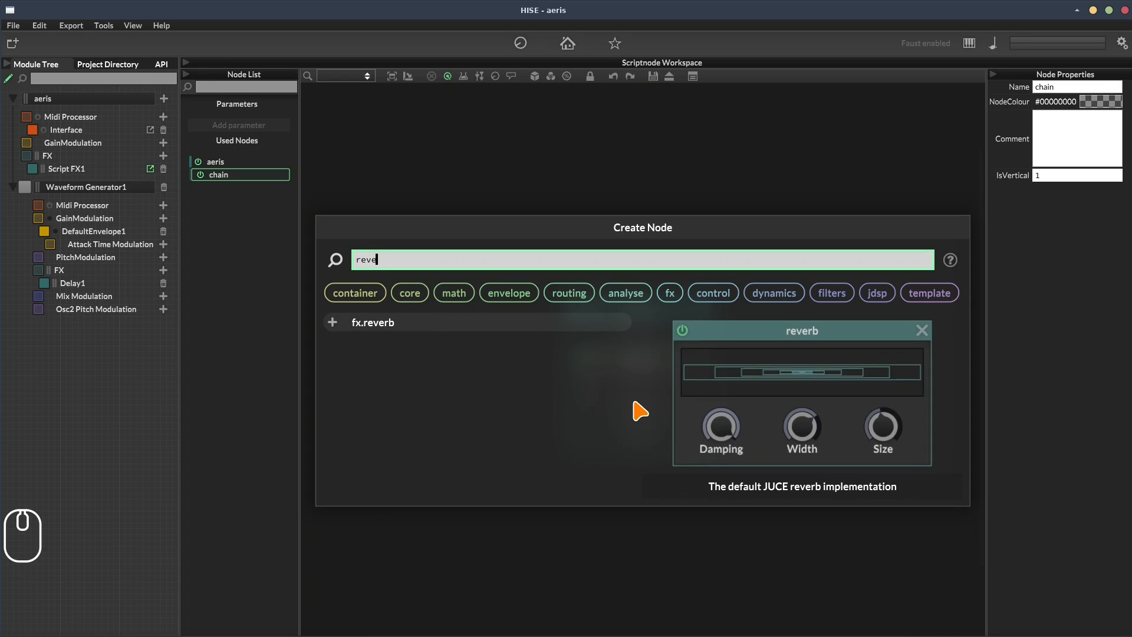
key(Return)
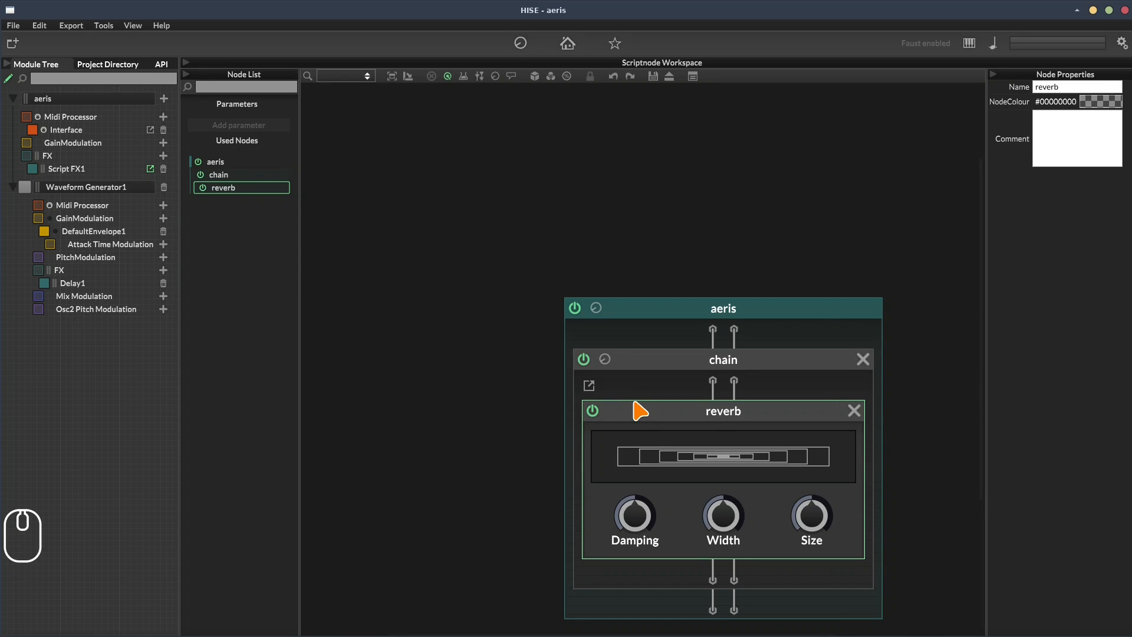
- Bypass the Script FX1 module and re-enable it to compare the sound with and without the reverb
drag(869, 220, 759, 93)
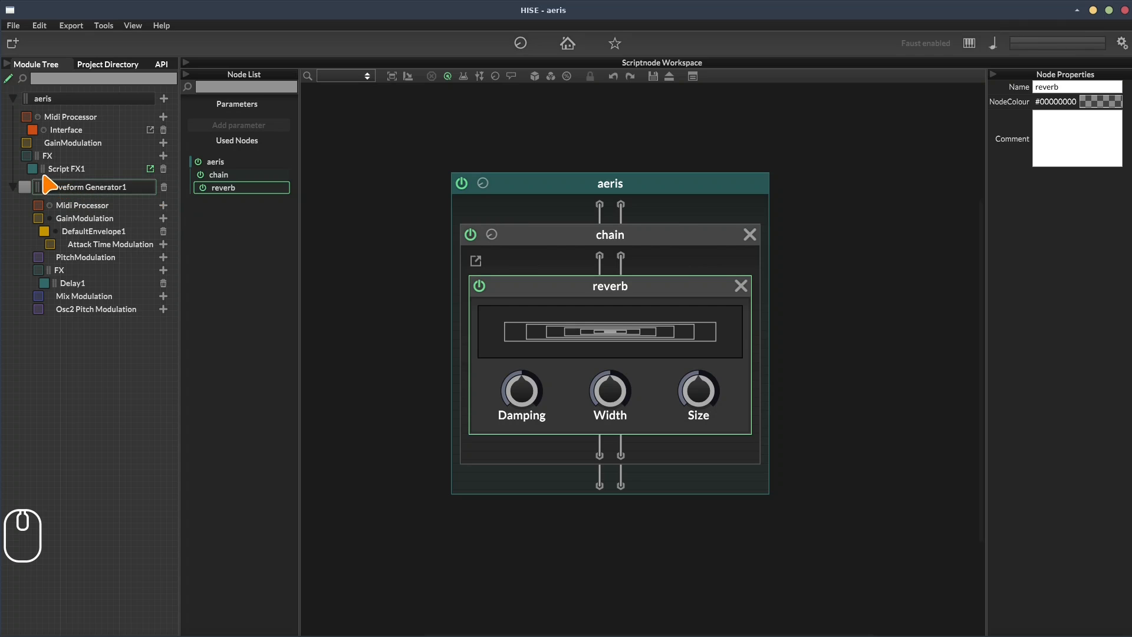
click(35, 173)
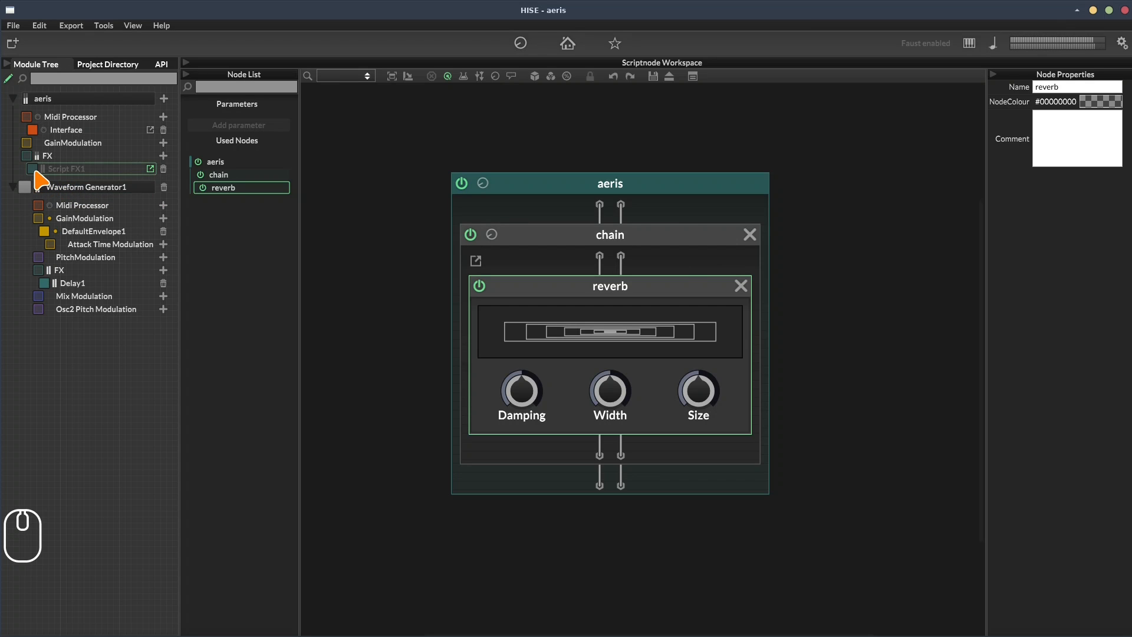
click(35, 171)
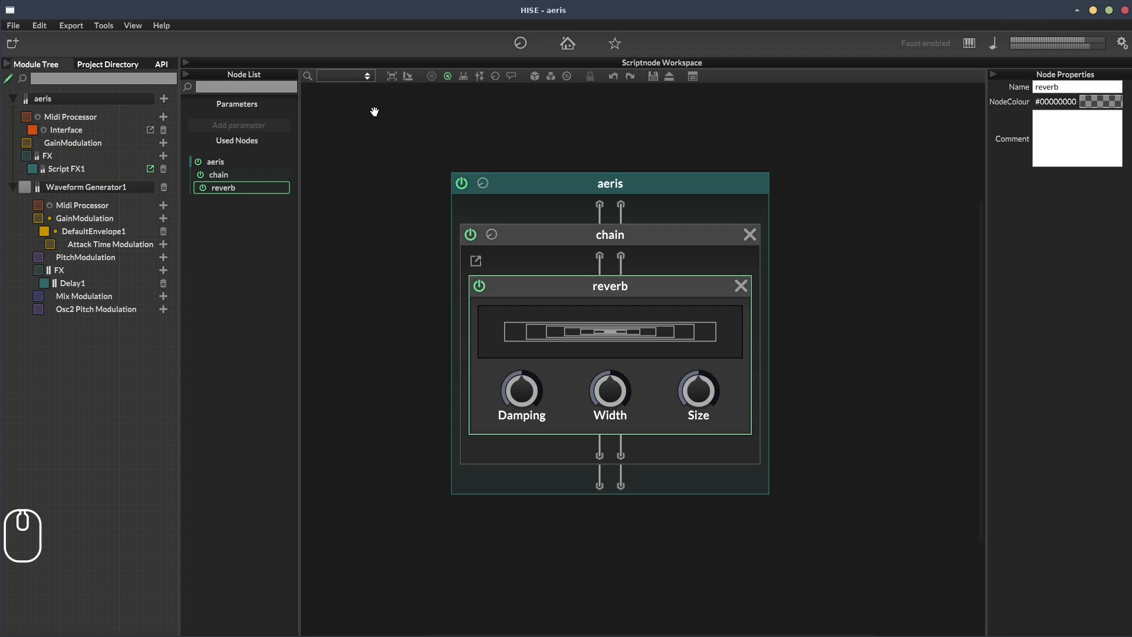
- Set the reverb node's Width to 1.00 and lower its Damping below 0.50
drag(607, 379, 601, 210)
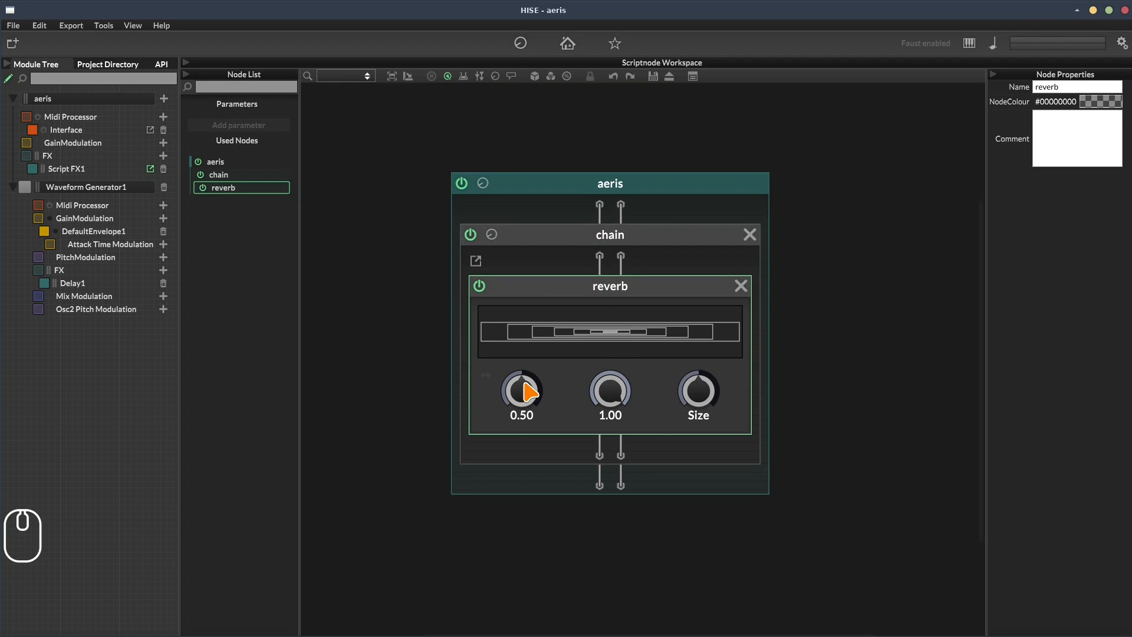
drag(527, 392, 527, 422)
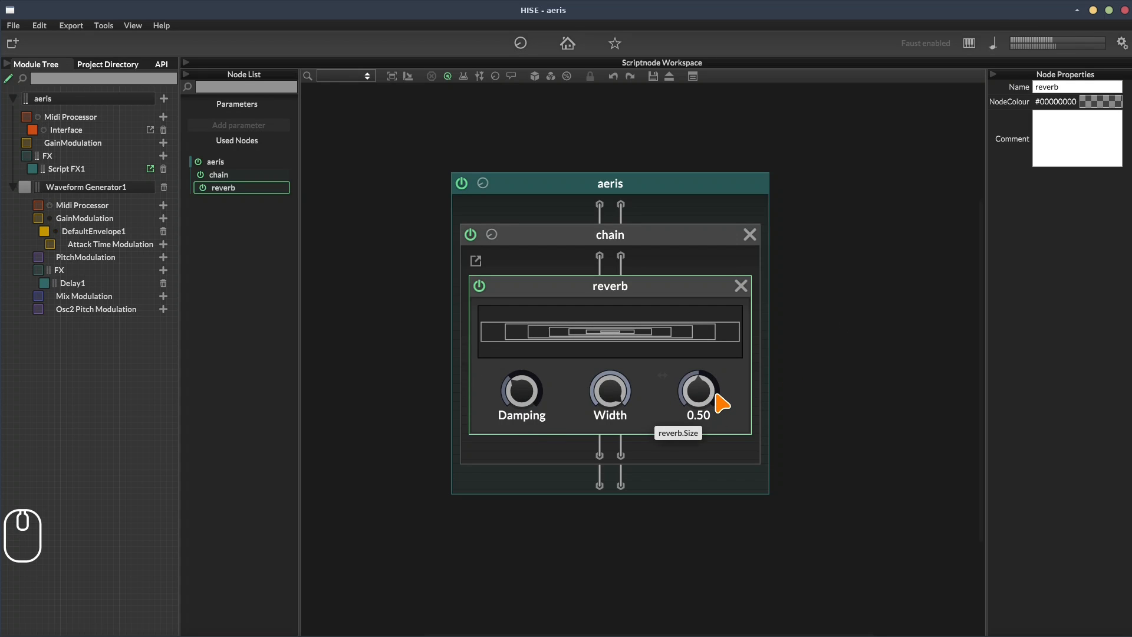
- Set the reverb node's colour to a fully opaque green with red 4D, green A6, blue 75 and alpha FF
drag(806, 244, 839, 248)
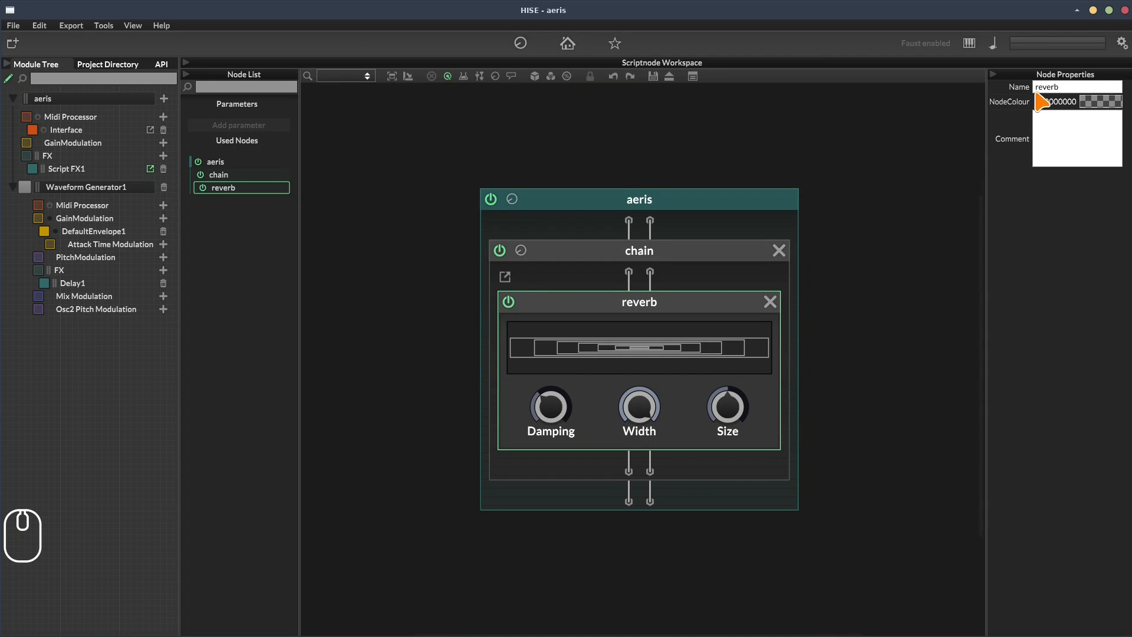
click(1098, 102)
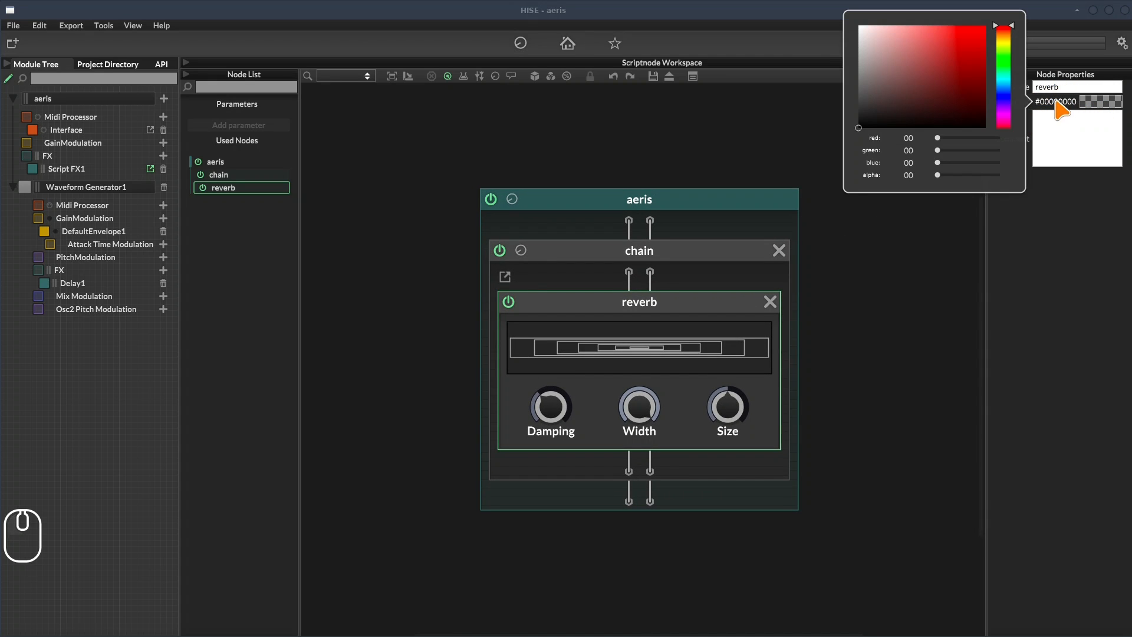
drag(1002, 52, 926, 61)
drag(937, 175, 1023, 182)
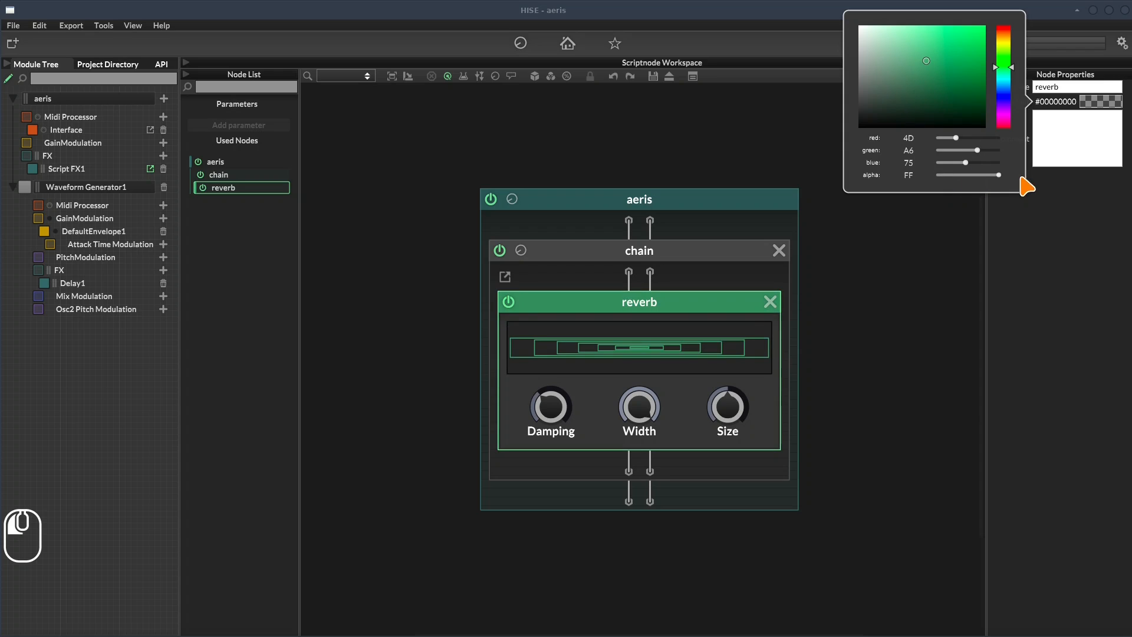
click(823, 282)
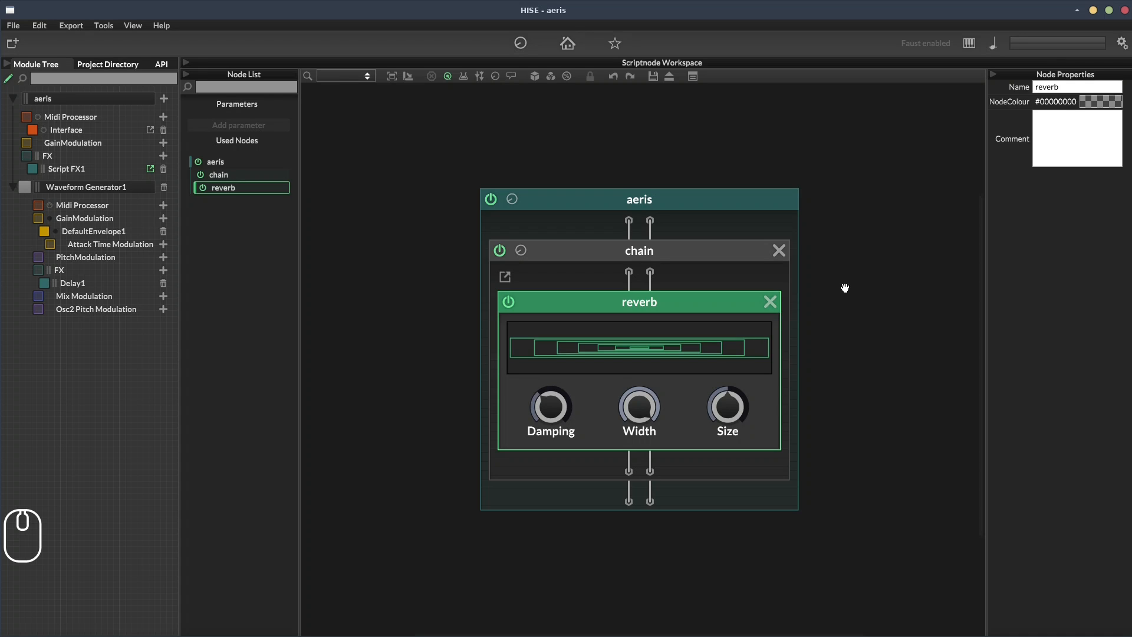
click(845, 288)
- Switch the reverb node's own bypass on and off twice, leaving the node enabled
click(506, 302)
click(508, 302)
click(507, 302)
click(507, 302)
- Add a container.soft_bypass node before the reverb in the chain and move the reverb node into it
click(597, 297)
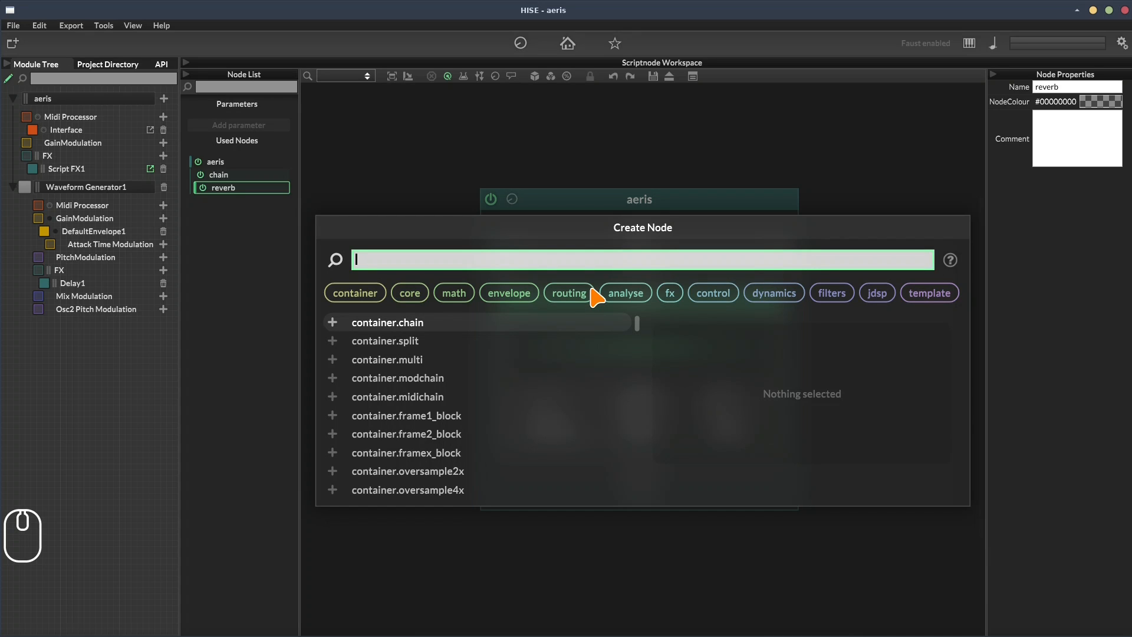
text(soft)
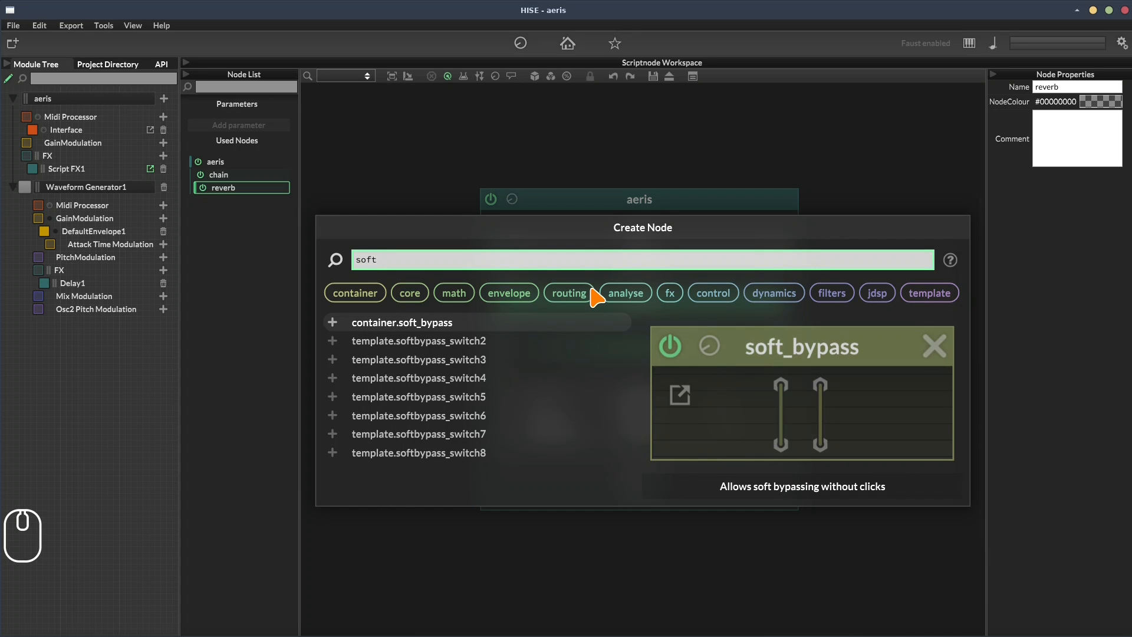
key(Return)
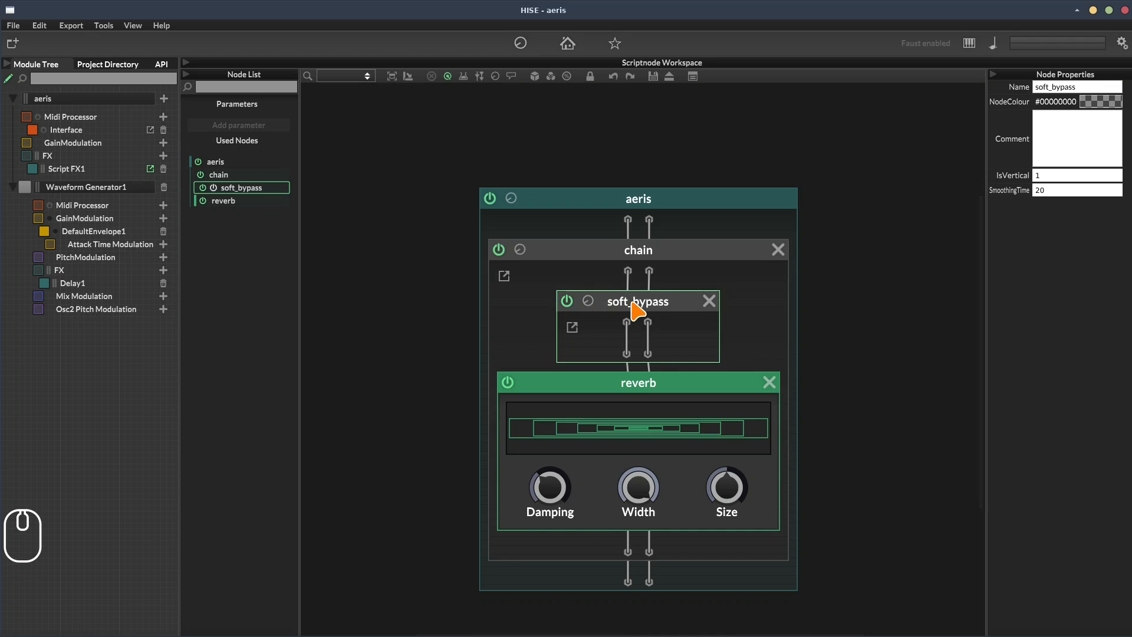
drag(598, 388, 628, 352)
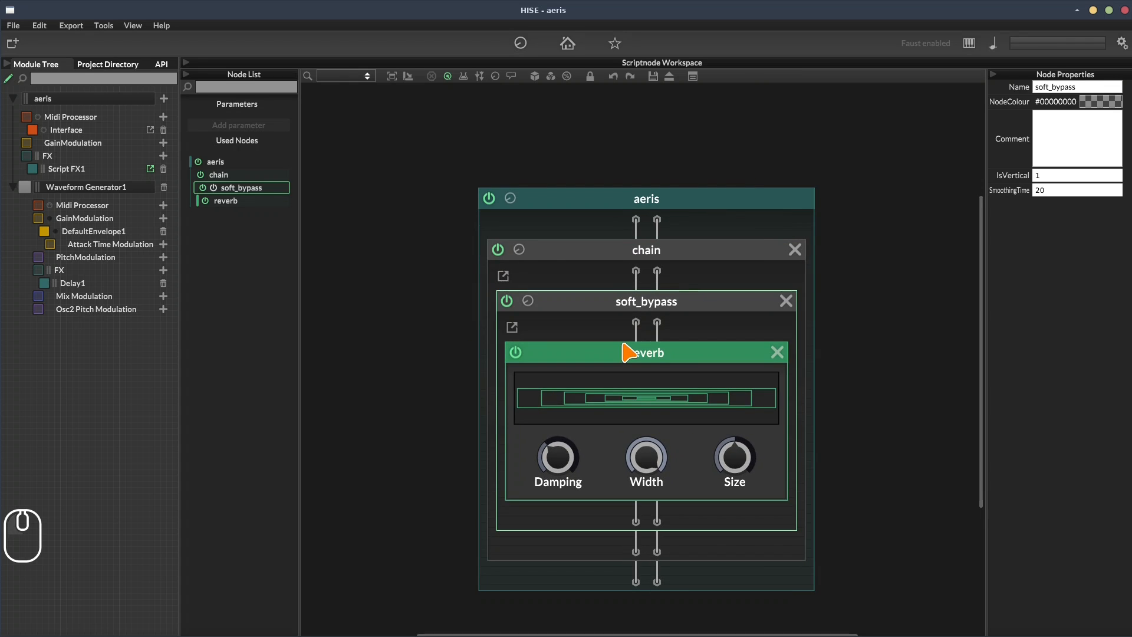
- Bypass the soft_bypass container and re-enable it to test the reverb switching
click(507, 301)
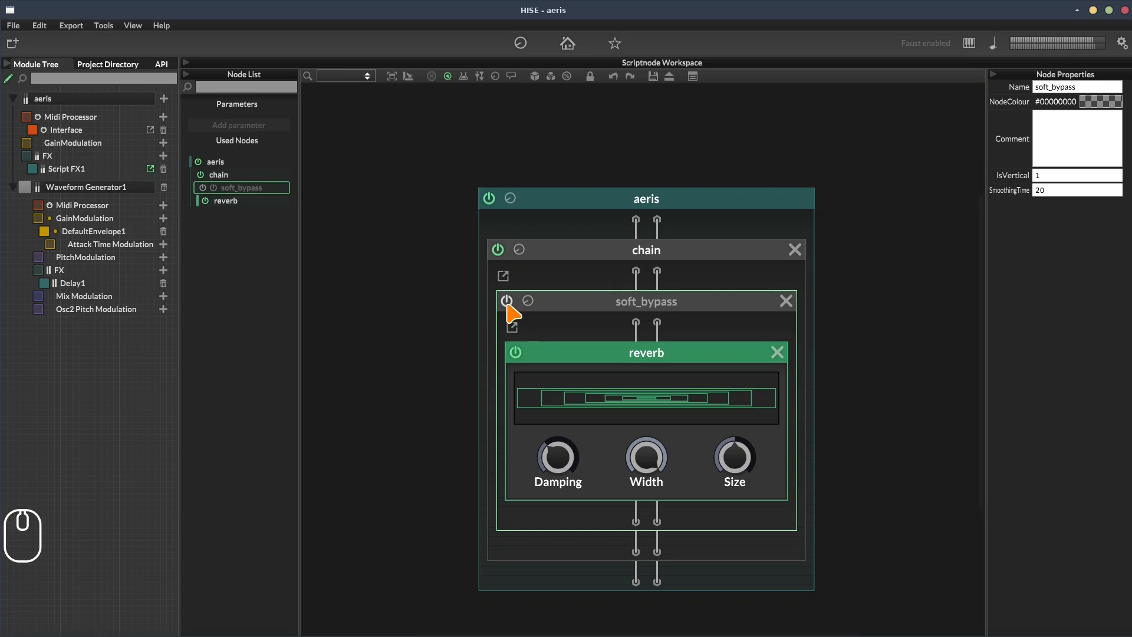
click(507, 302)
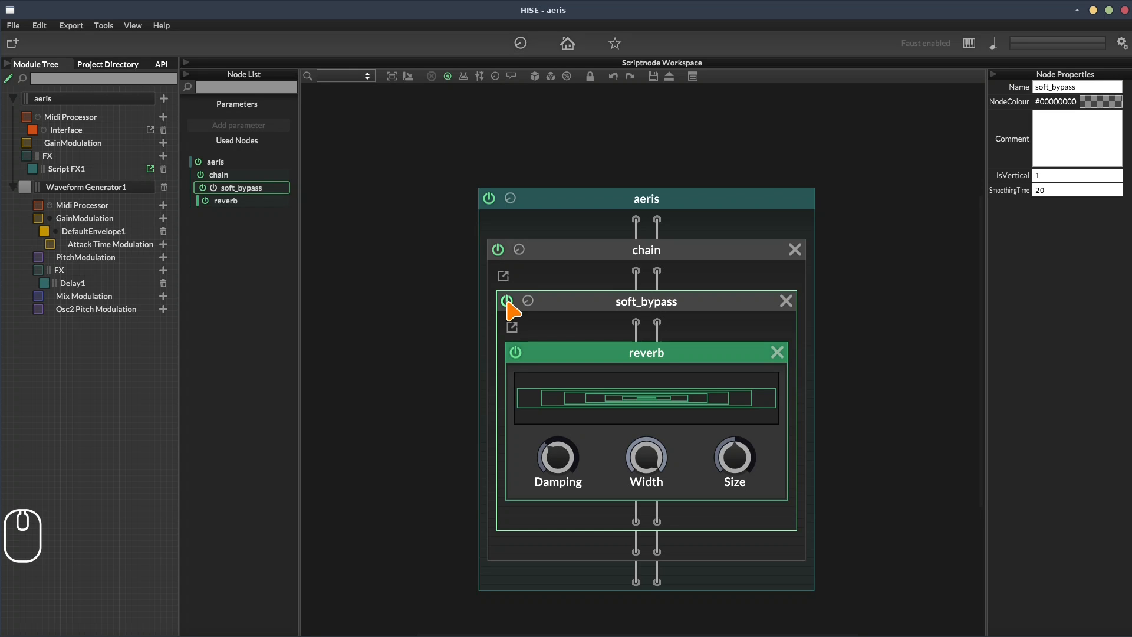
- Add a parameter named Reverb to the aeris container and connect it to the soft_bypass container's bypass switch
click(510, 198)
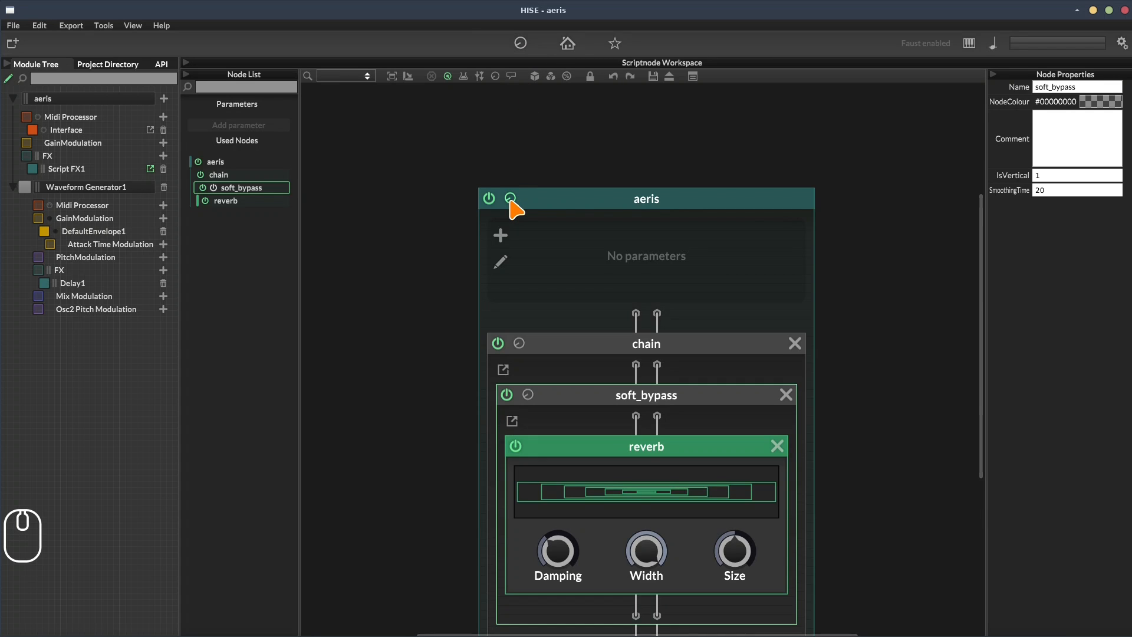
click(501, 237)
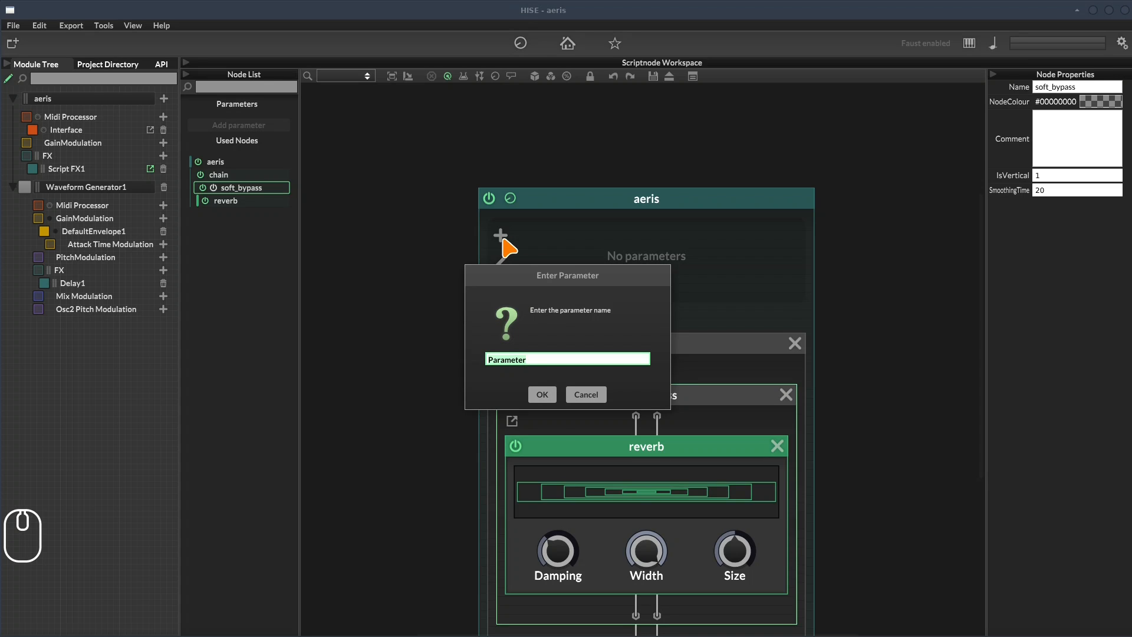
text(Reverb)
click(542, 394)
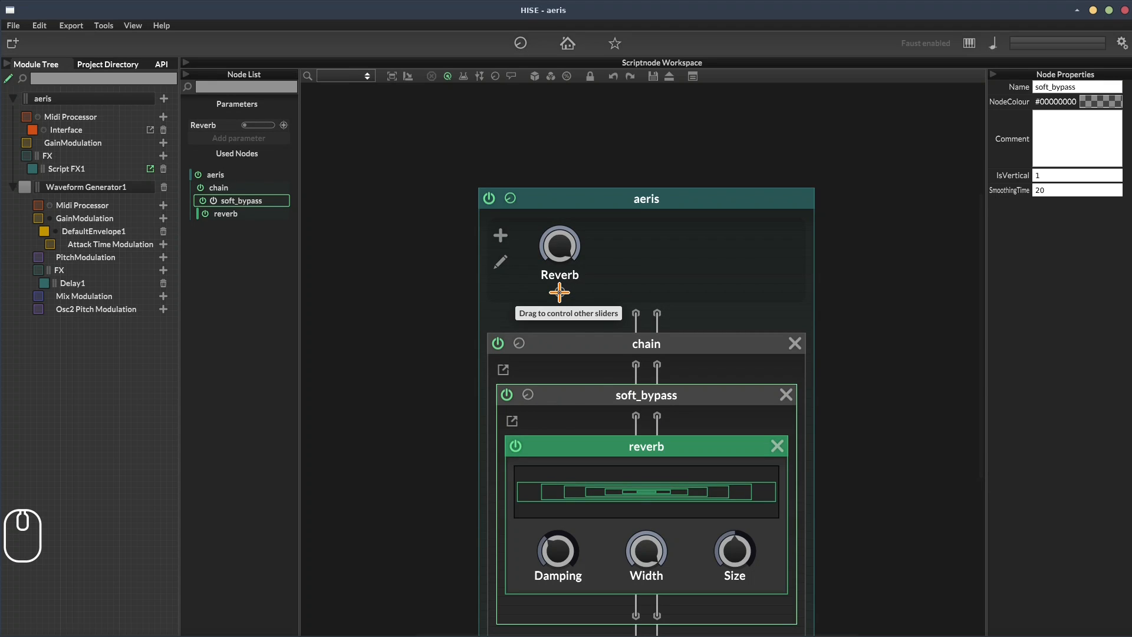
drag(559, 293, 506, 399)
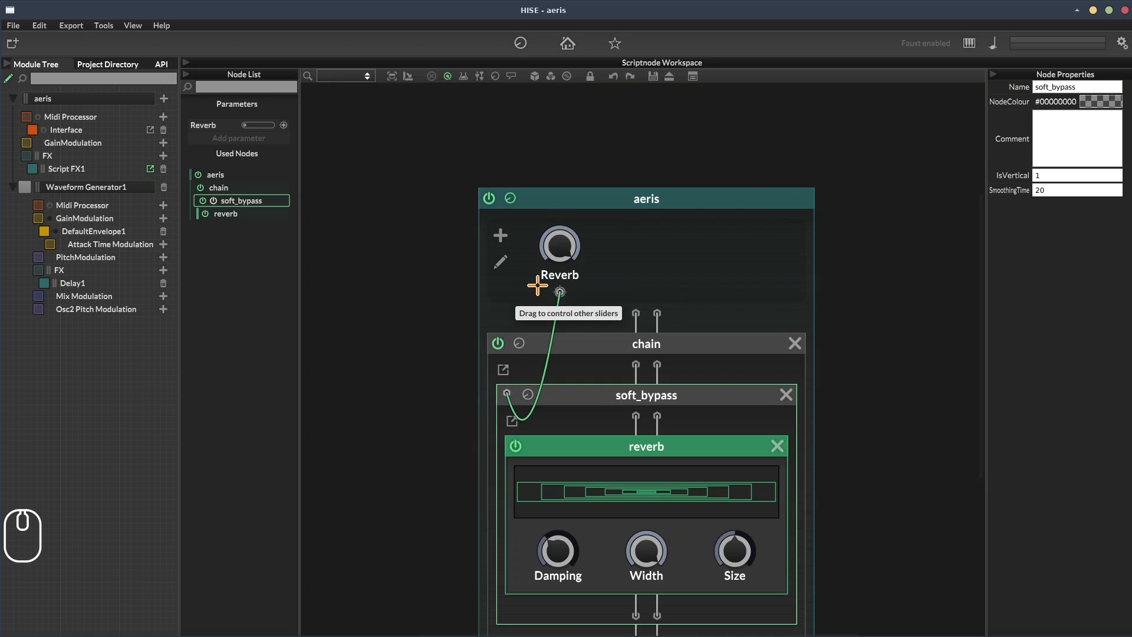
- Test the Reverb parameter by lowering it and returning it to 1.00, with the aeris parameters shown and hidden
drag(566, 248, 488, 432)
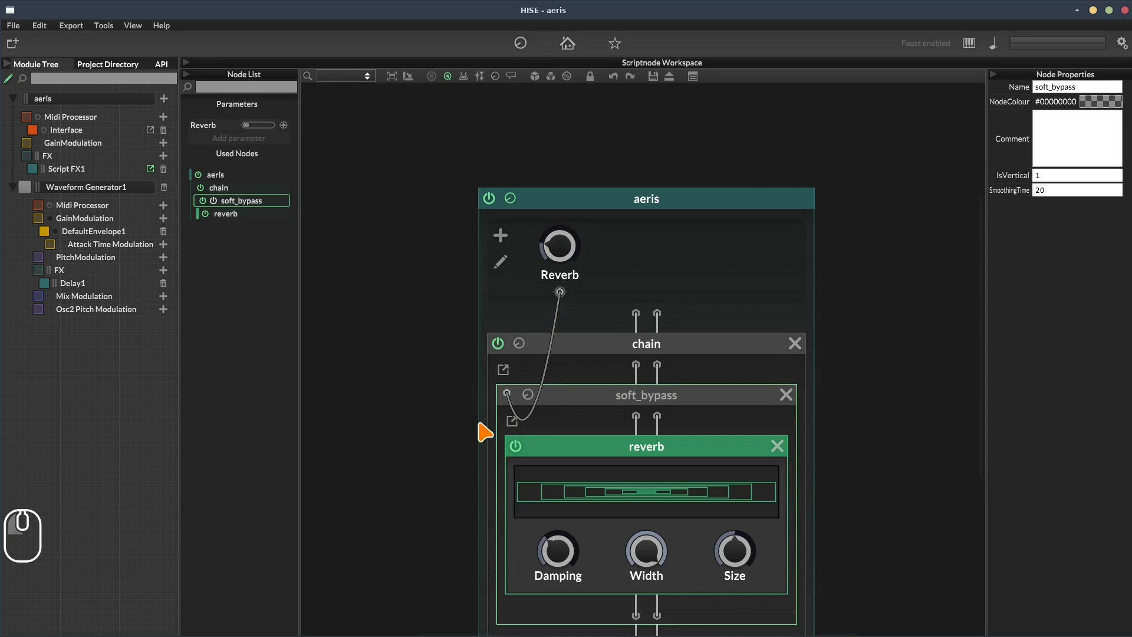
drag(584, 274, 616, 87)
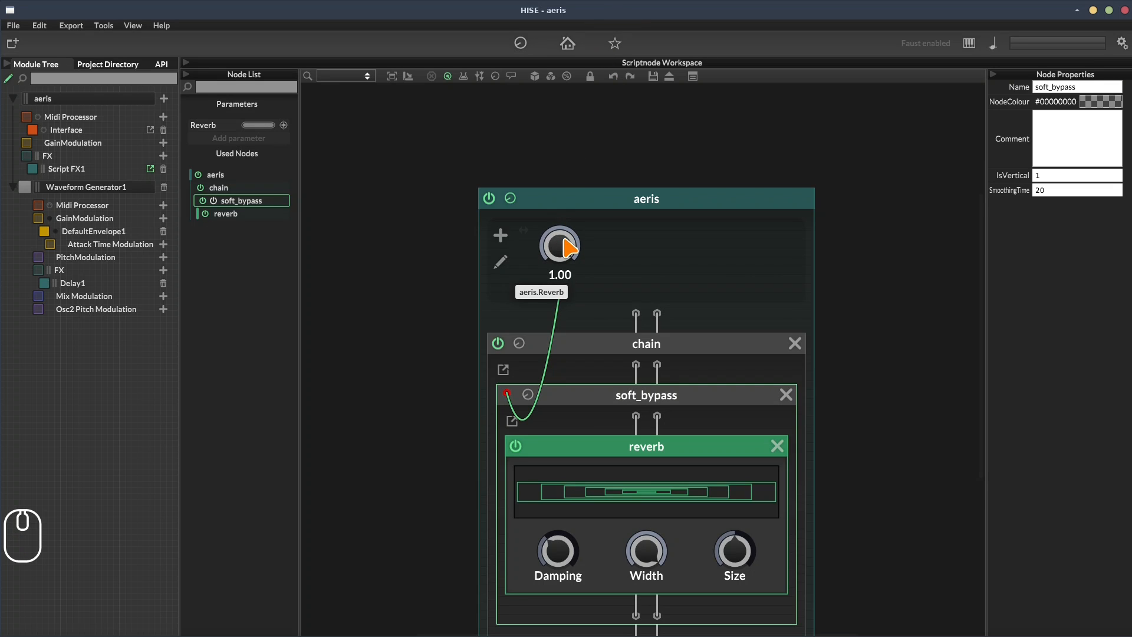
drag(568, 248, 584, 168)
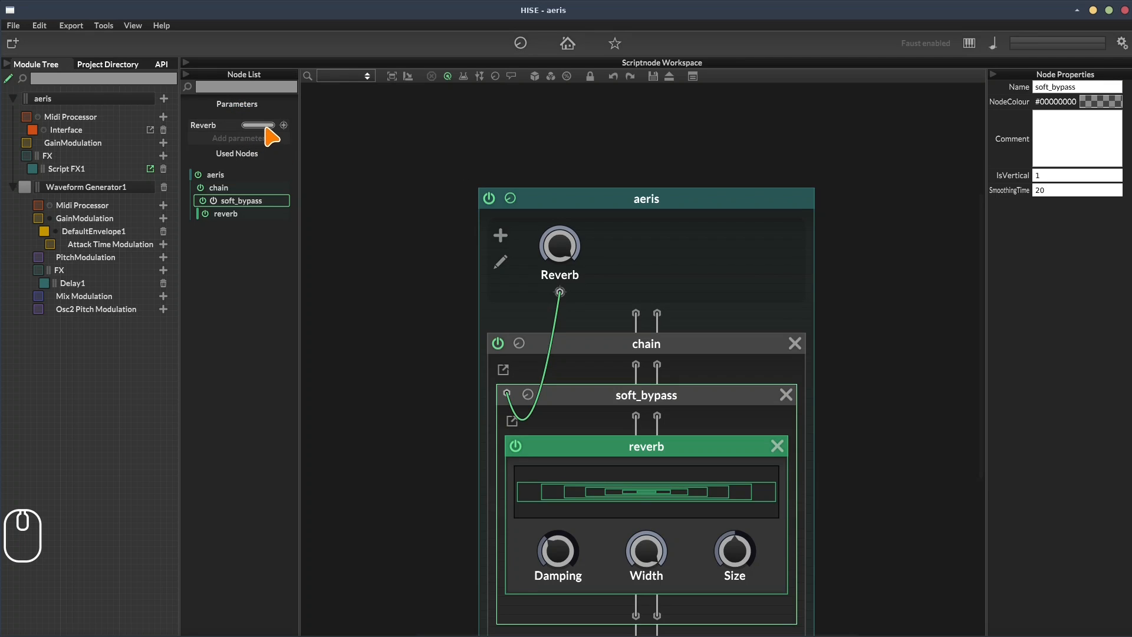
mouse_move(265, 129)
mouse_down()
mouse_move(225, 126)
mouse_move(303, 129)
mouse_move(239, 133)
mouse_move(285, 138)
mouse_move(271, 124)
mouse_up()
click(510, 198)
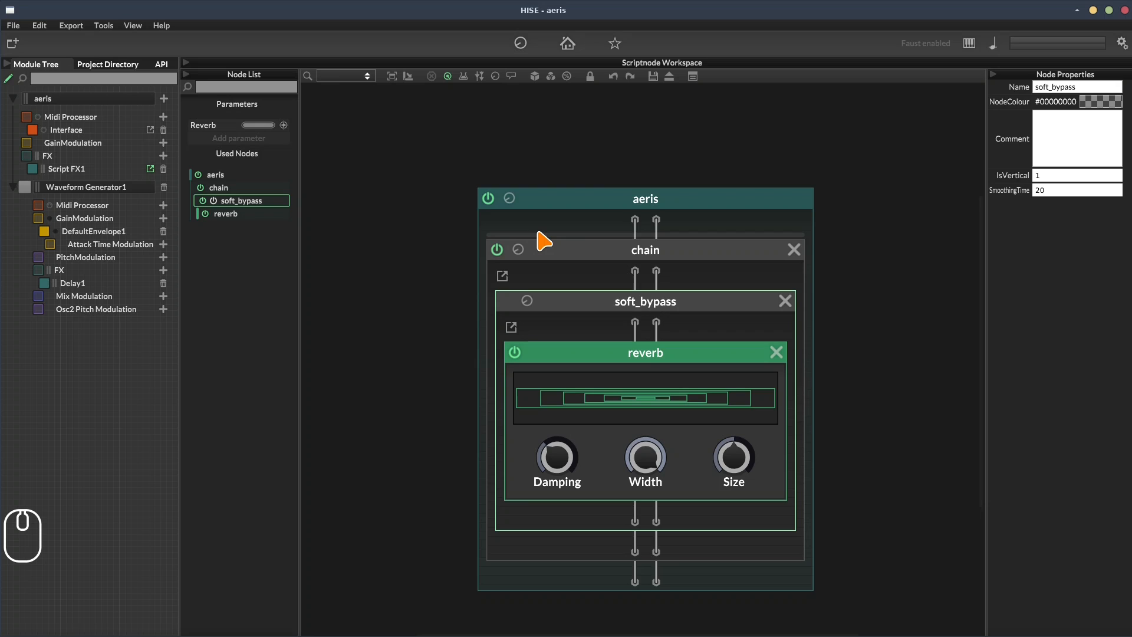
drag(273, 125, 247, 139)
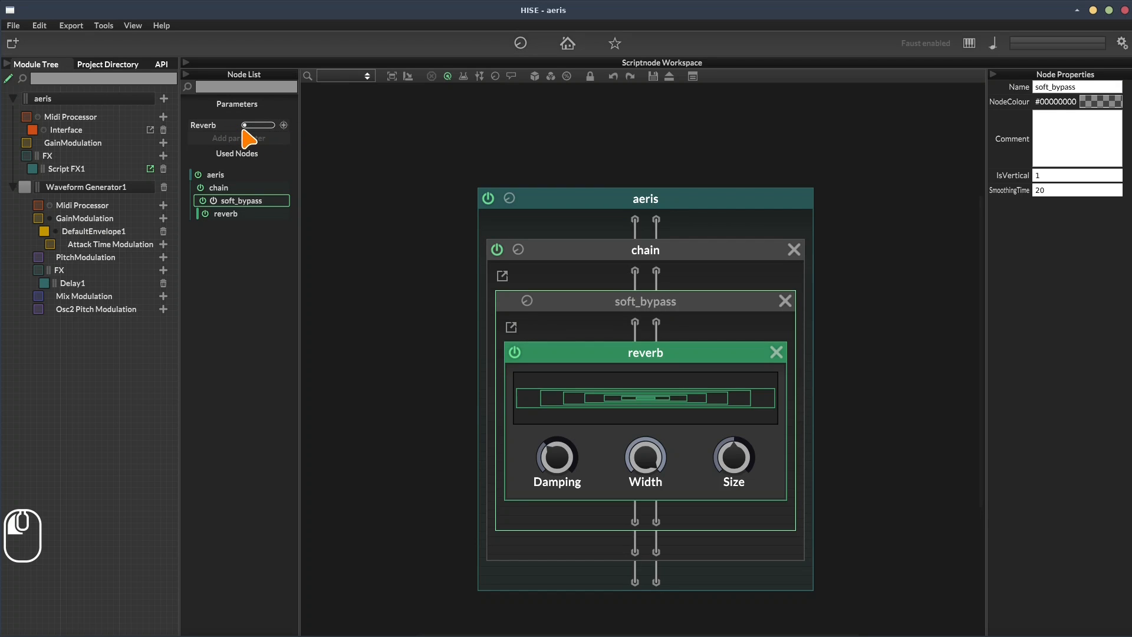
click(511, 199)
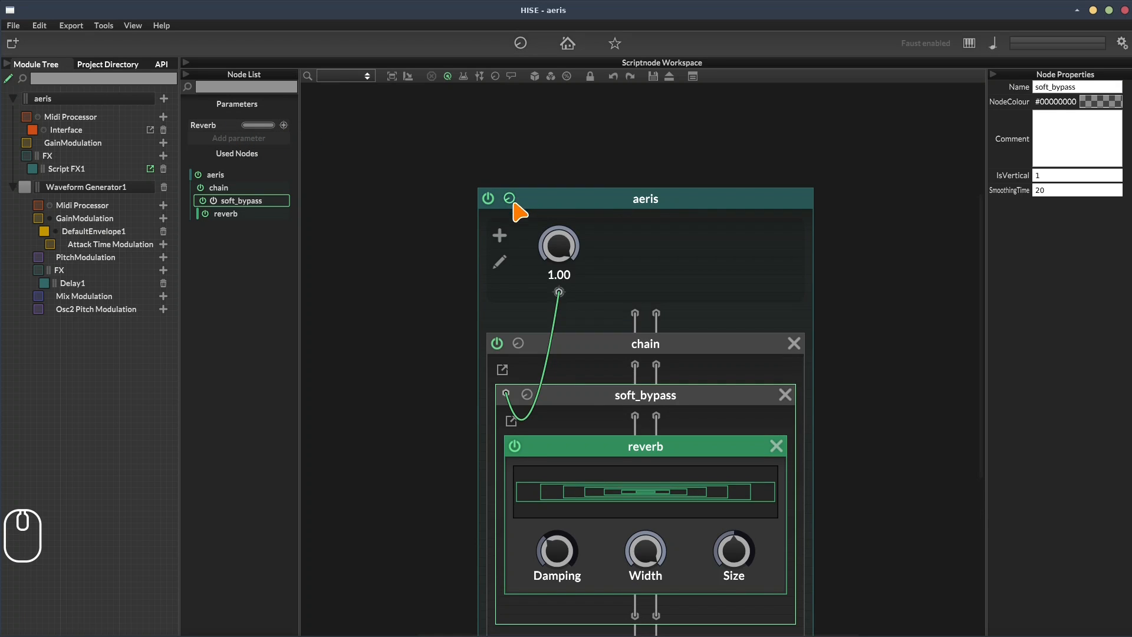
- Show the chain container's parameter area, and open and close the parameter area of soft_bypass
scroll(429, 396, down, 3)
click(524, 235)
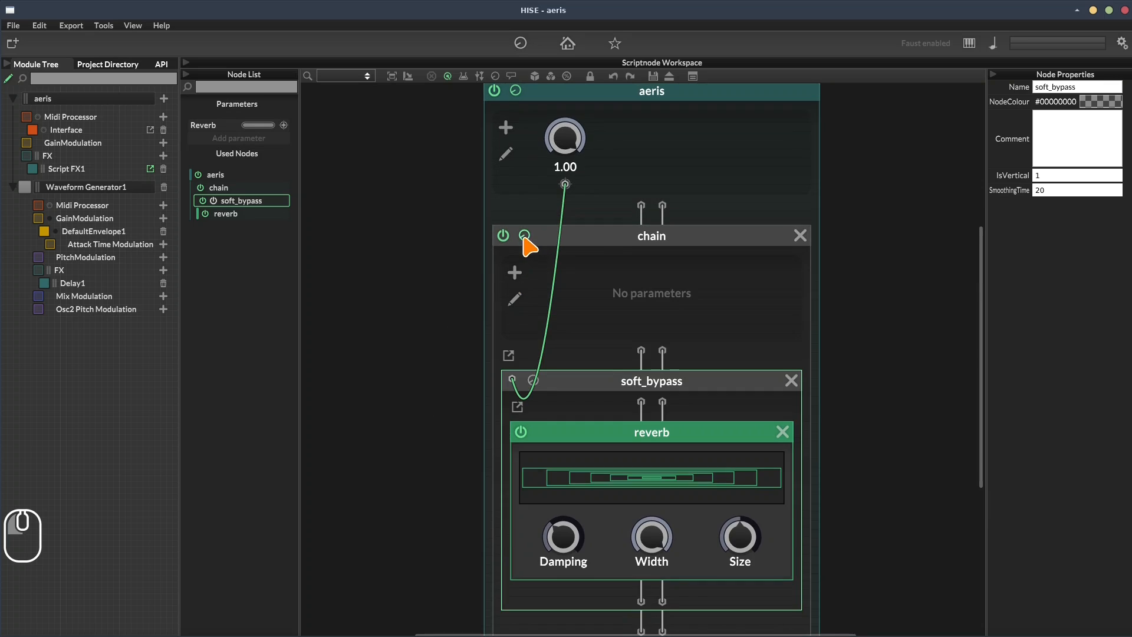
click(533, 380)
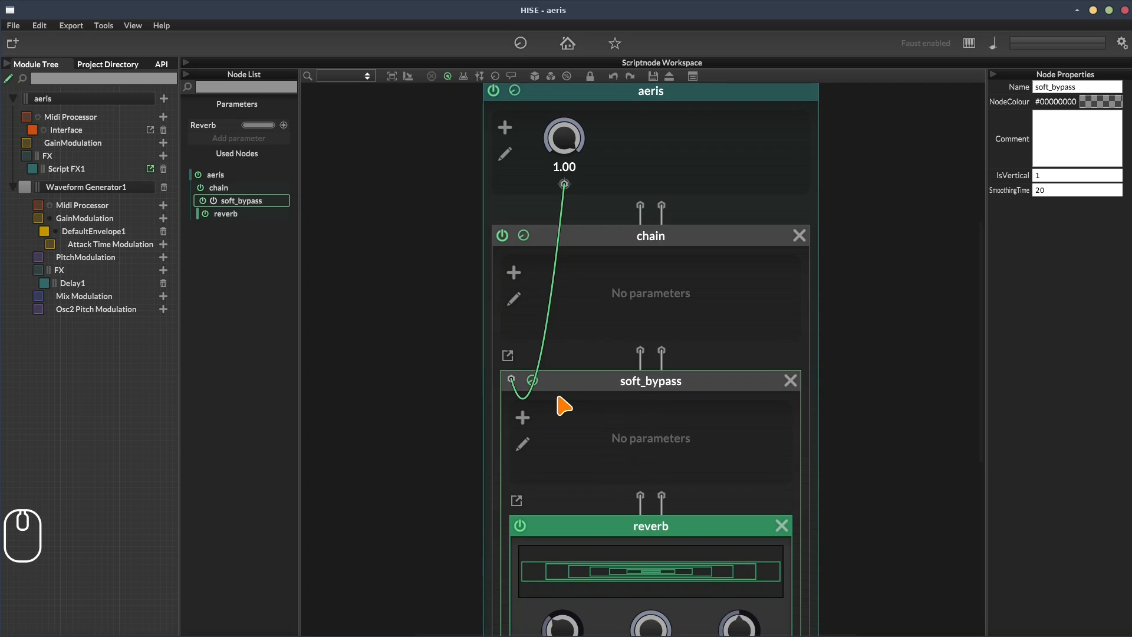
click(532, 380)
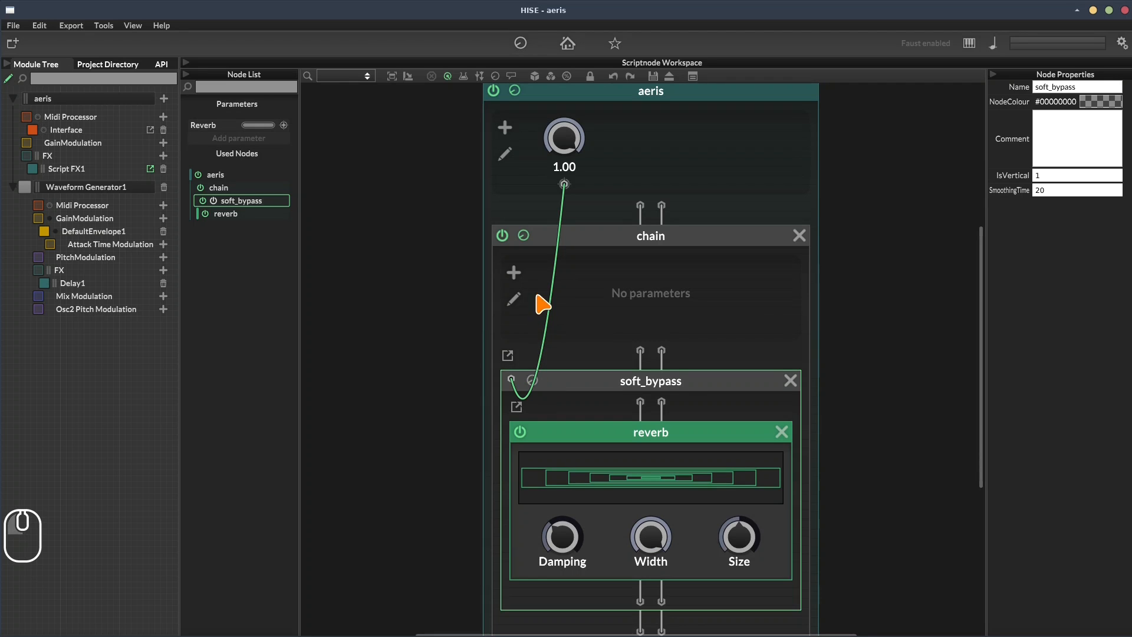
- Hide the chain container's parameter area
click(524, 235)
drag(437, 182, 442, 246)
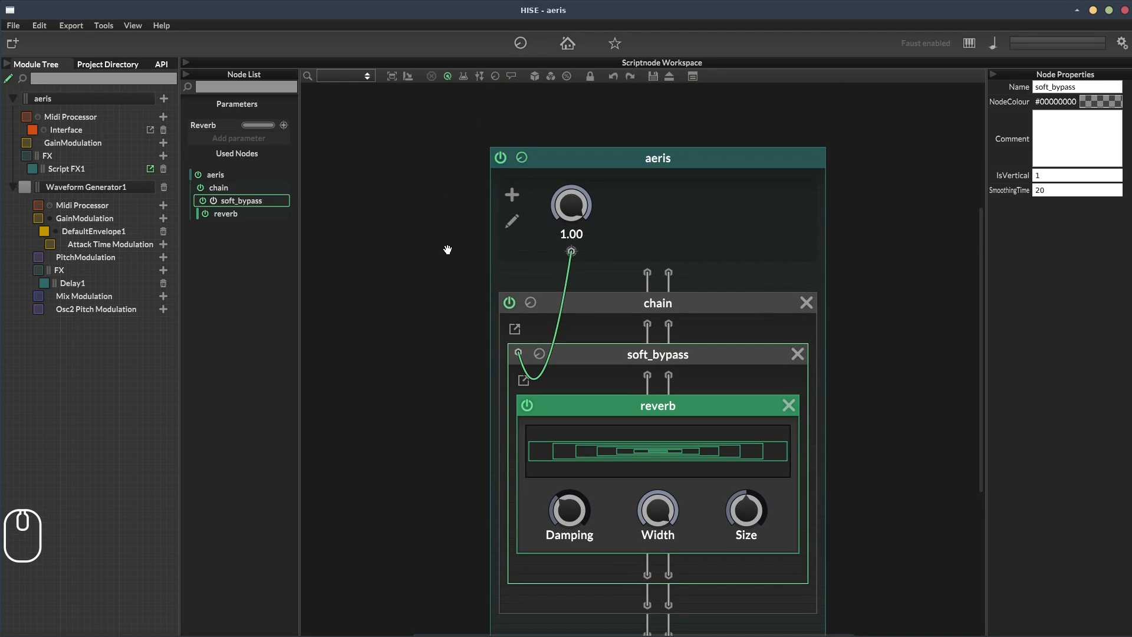
- Remove the Reverb parameter's connection to soft_bypass.Bypassed, and reconnect the parameter to the soft_bypass container's bypass switch
right_click(576, 215)
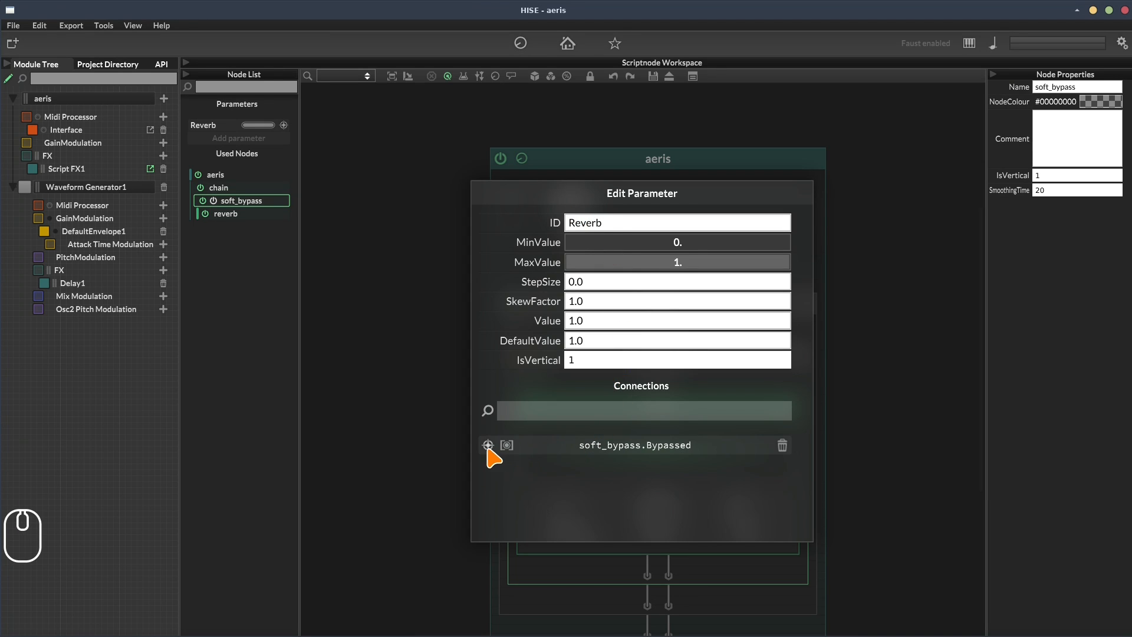
click(782, 446)
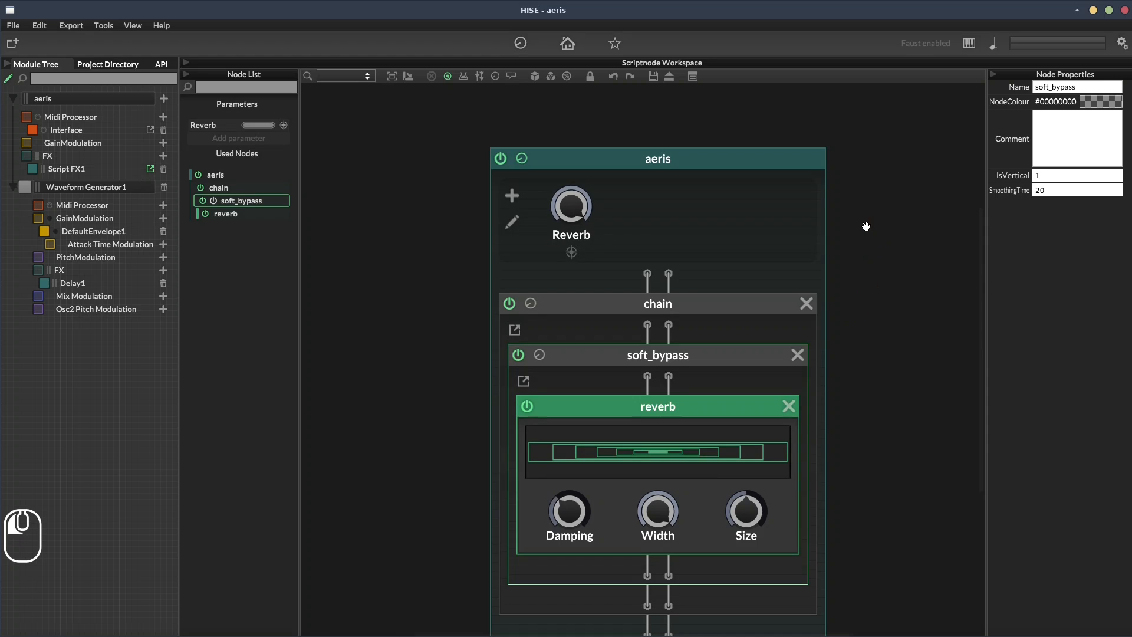
click(864, 233)
drag(571, 252, 519, 355)
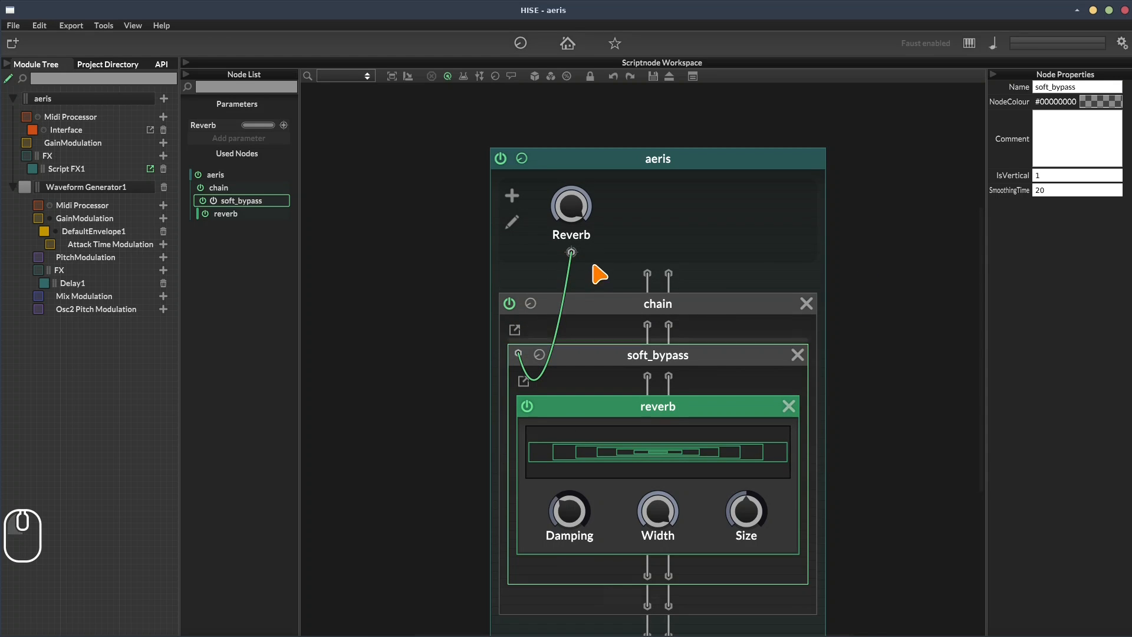
- Connect the Reverb parameter also to the reverb node's Width and Size, and try the parameter
drag(571, 252, 658, 510)
drag(573, 252, 759, 521)
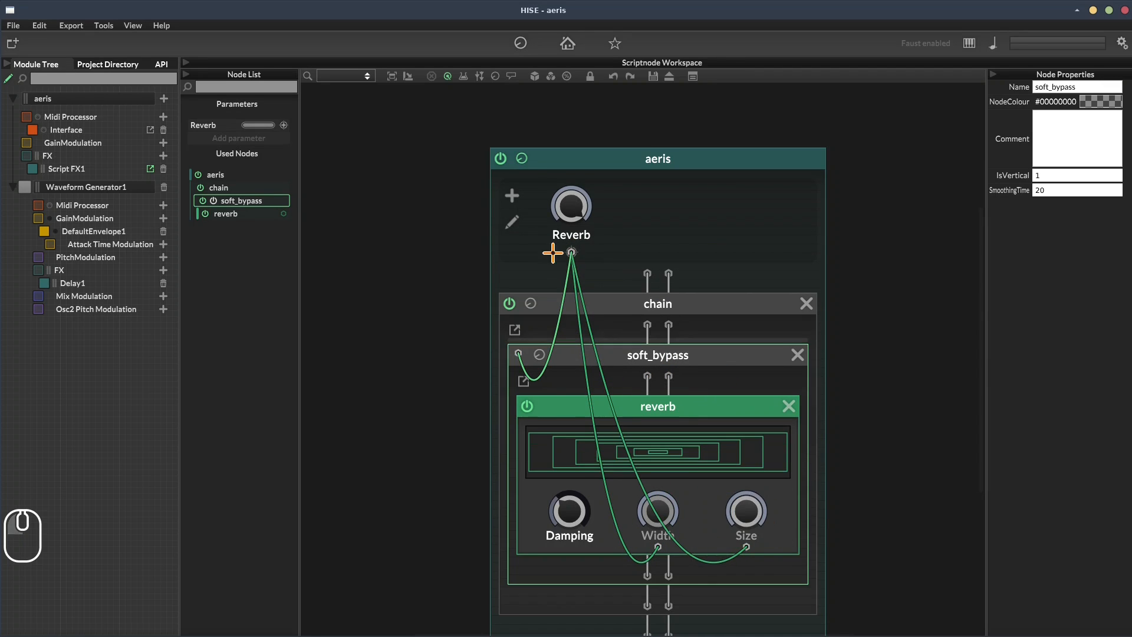
mouse_move(564, 207)
mouse_down()
mouse_move(560, 343)
mouse_move(586, 168)
mouse_move(560, 394)
mouse_move(576, 175)
mouse_move(575, 207)
mouse_up()
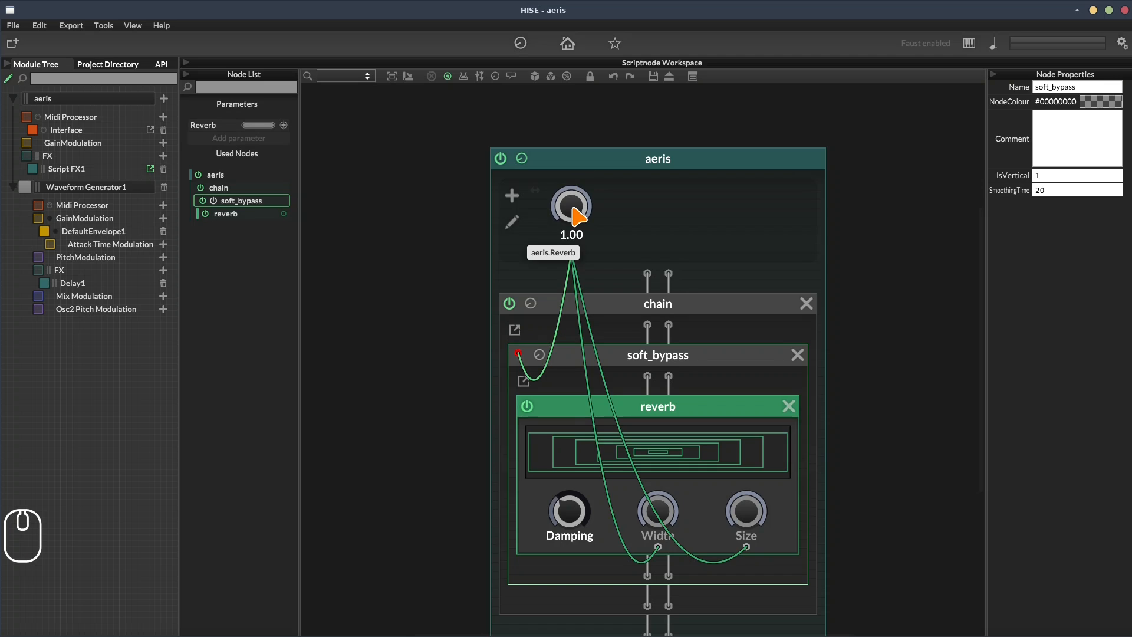
- Remove the Reverb parameter's connections to reverb.Width and reverb.Size, keeping only soft_bypass.Bypassed
right_click(573, 213)
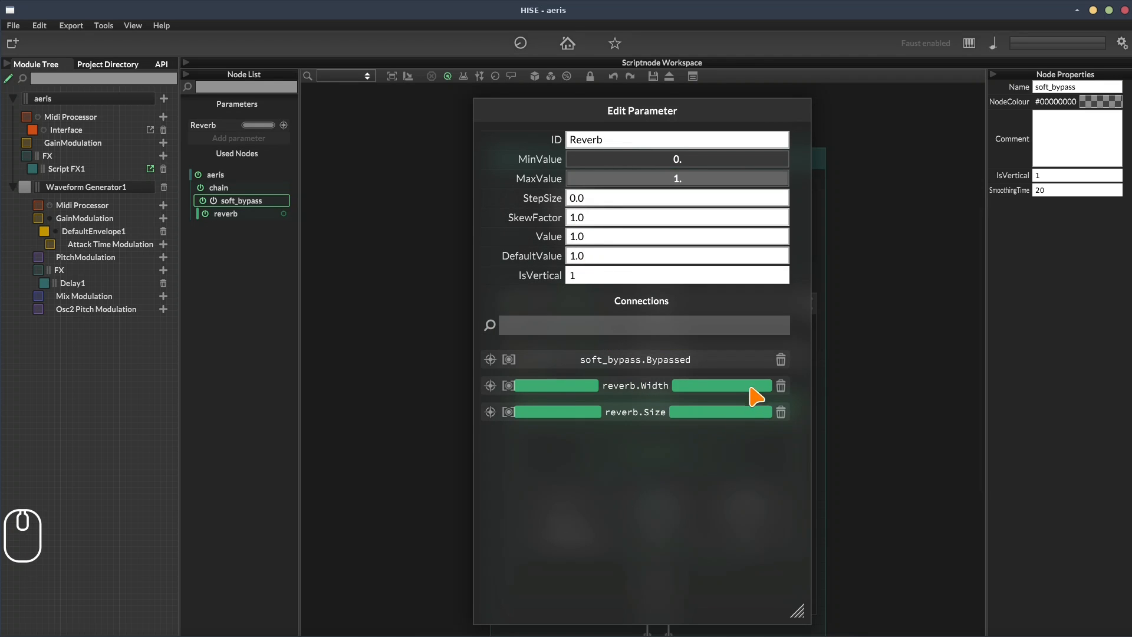
click(781, 385)
click(780, 385)
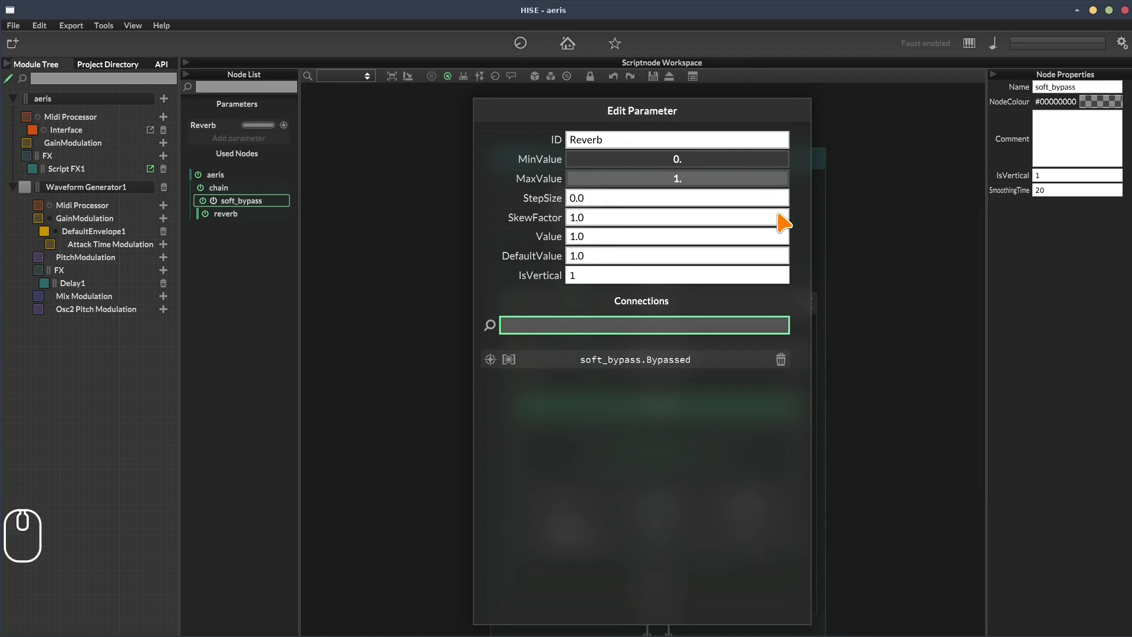
click(854, 120)
- Save the scriptnode network, overwriting the existing aeris.xml file
drag(570, 215, 584, 177)
drag(753, 512, 755, 626)
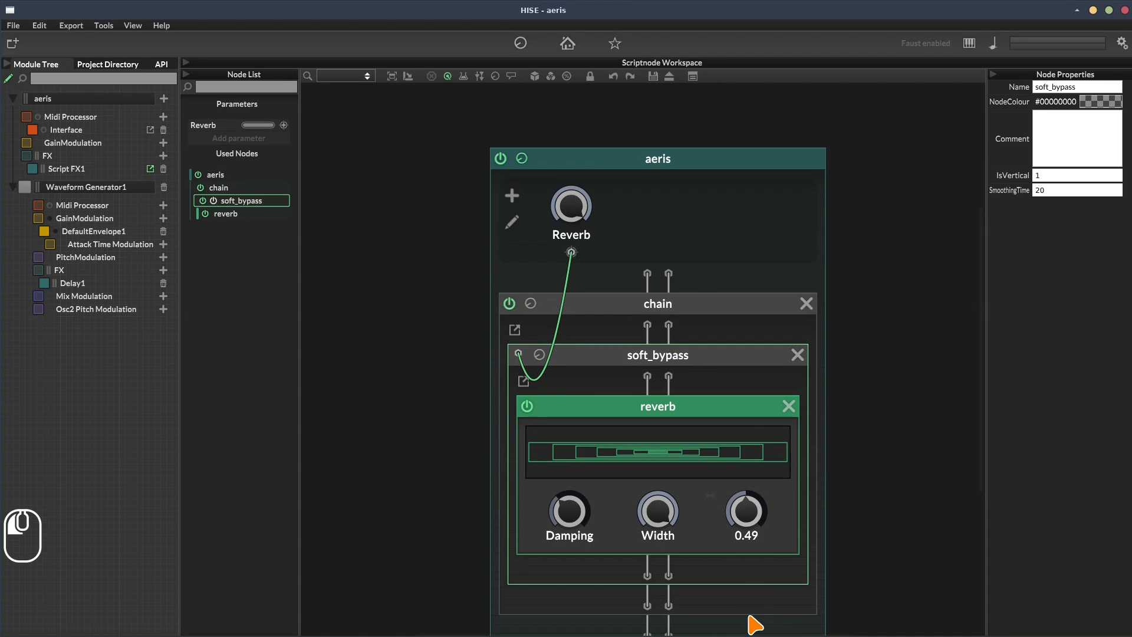
drag(860, 415, 864, 362)
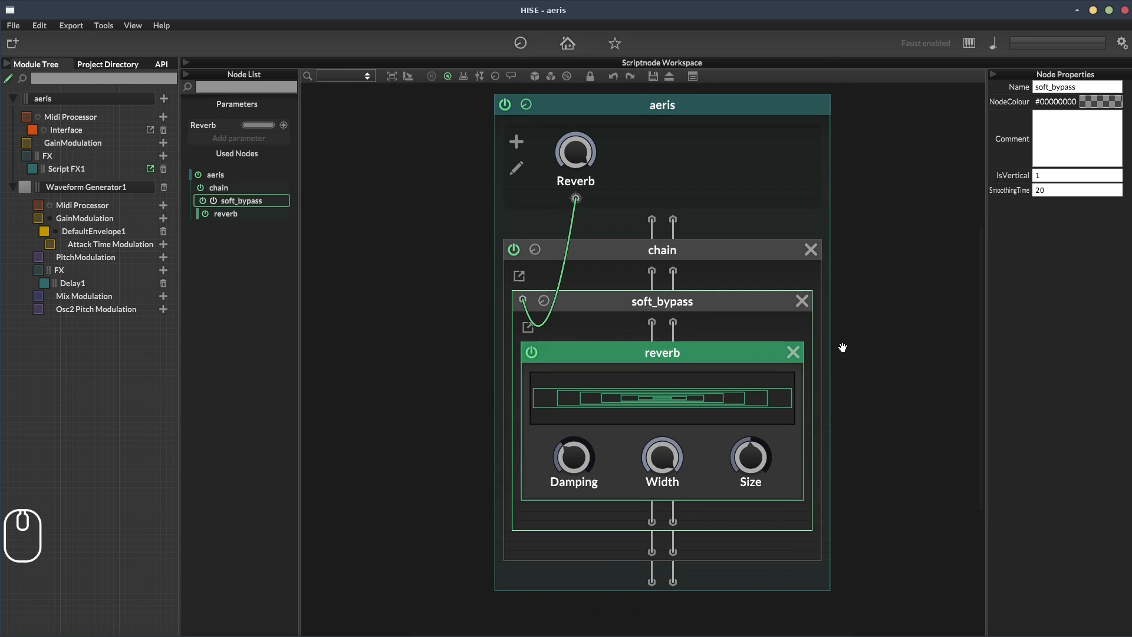
click(654, 76)
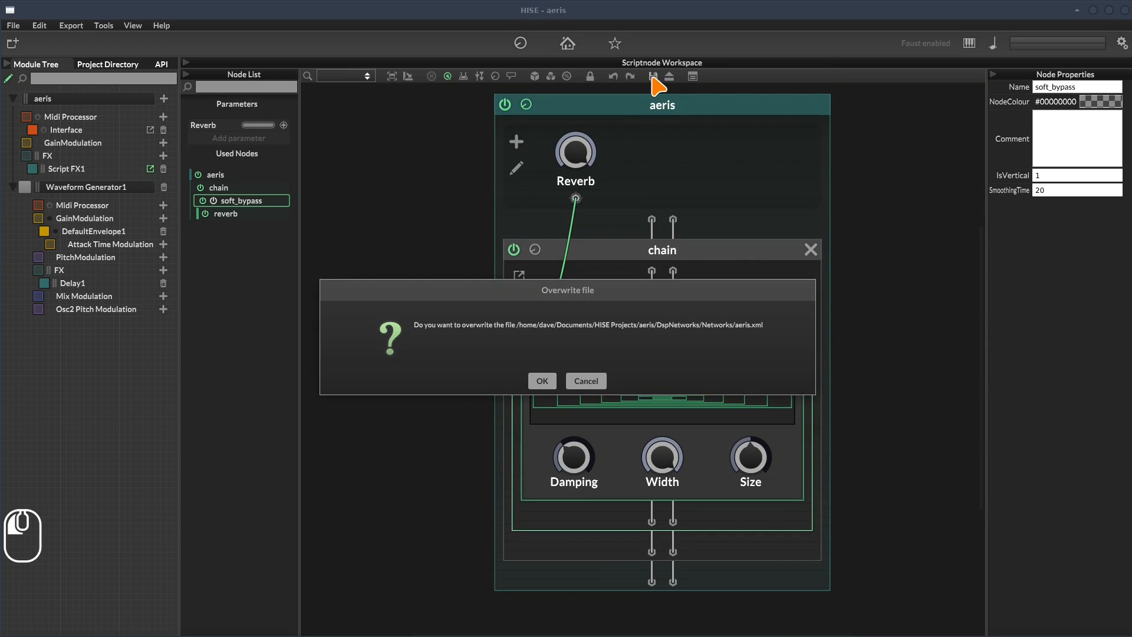
click(543, 381)
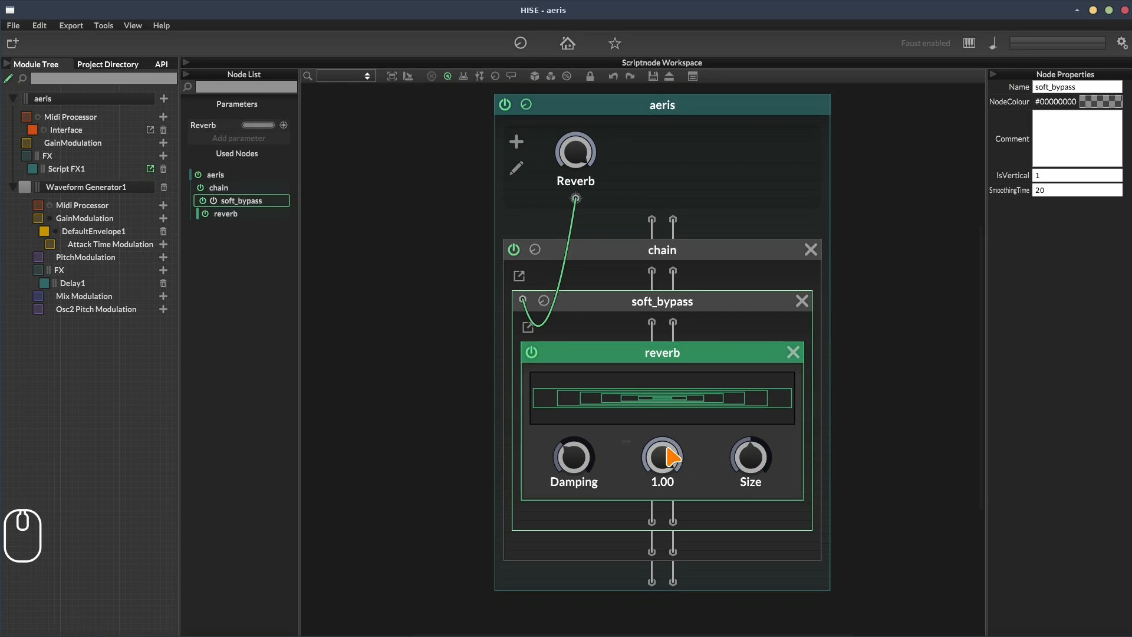
- Add a second container.chain node inside aeris, below the existing chain container
drag(666, 455, 657, 411)
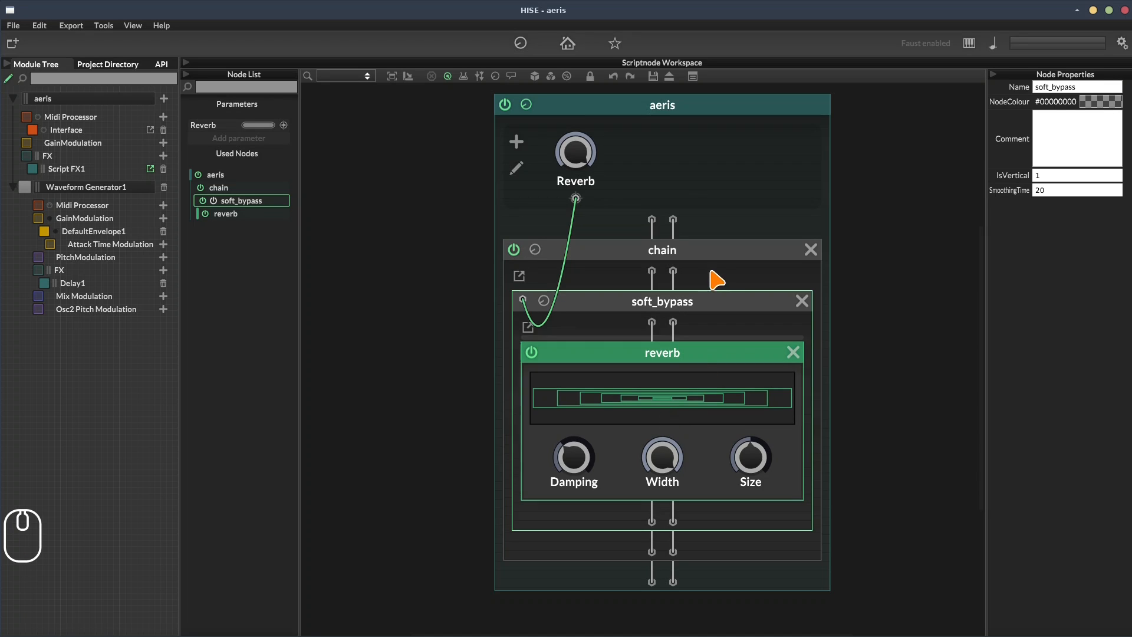
click(656, 578)
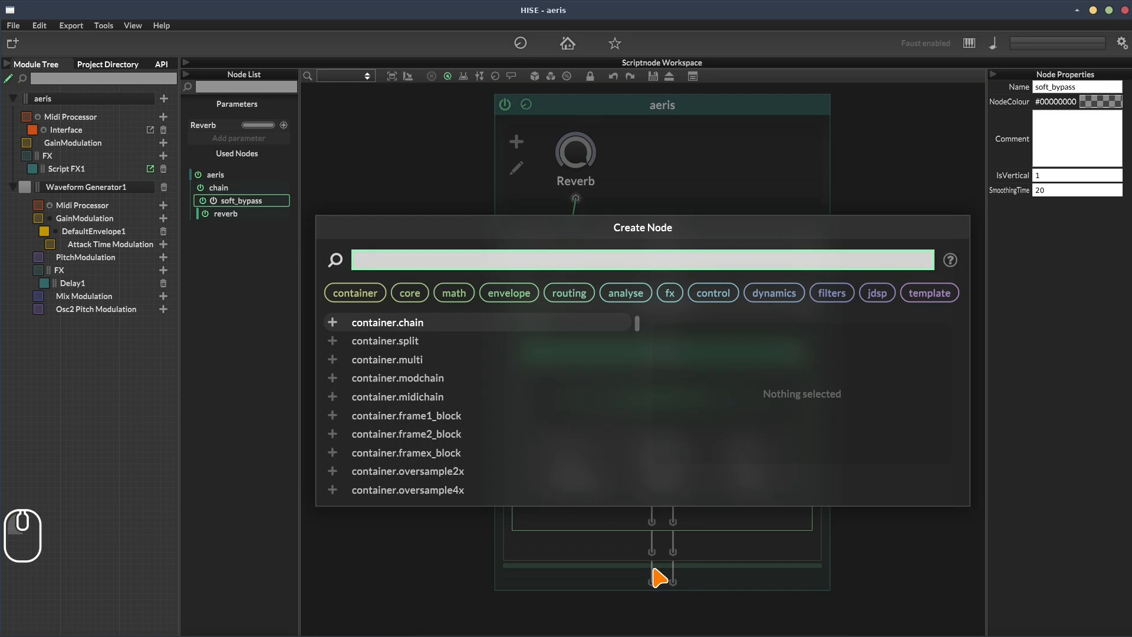
key(Return)
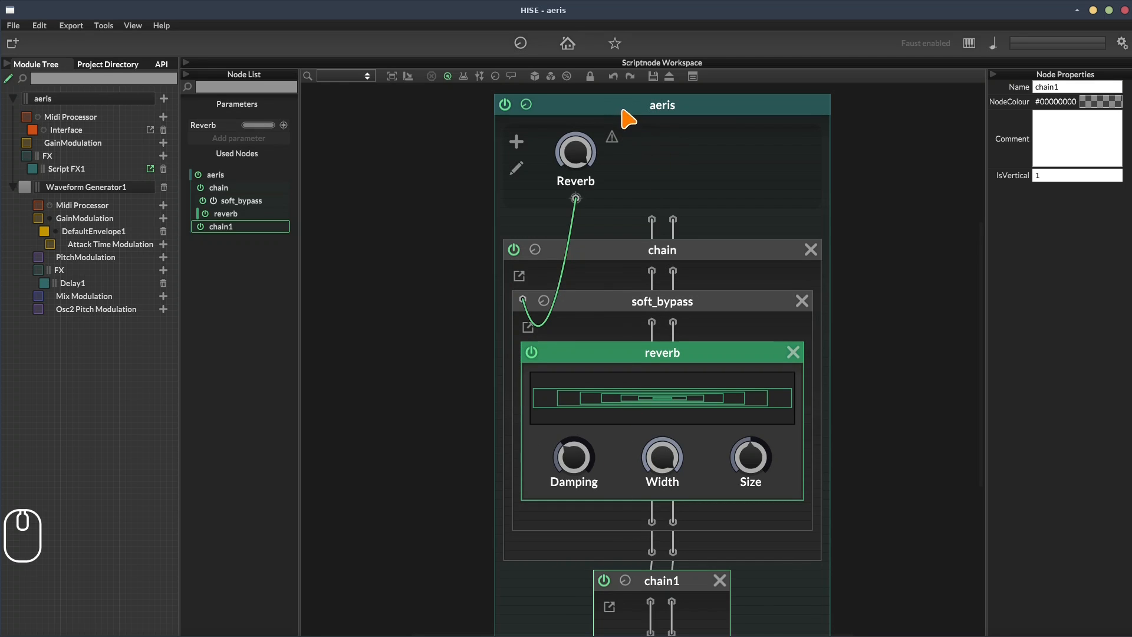
- Swap the orientation of the aeris container so that its two chains sit side by side
click(640, 109)
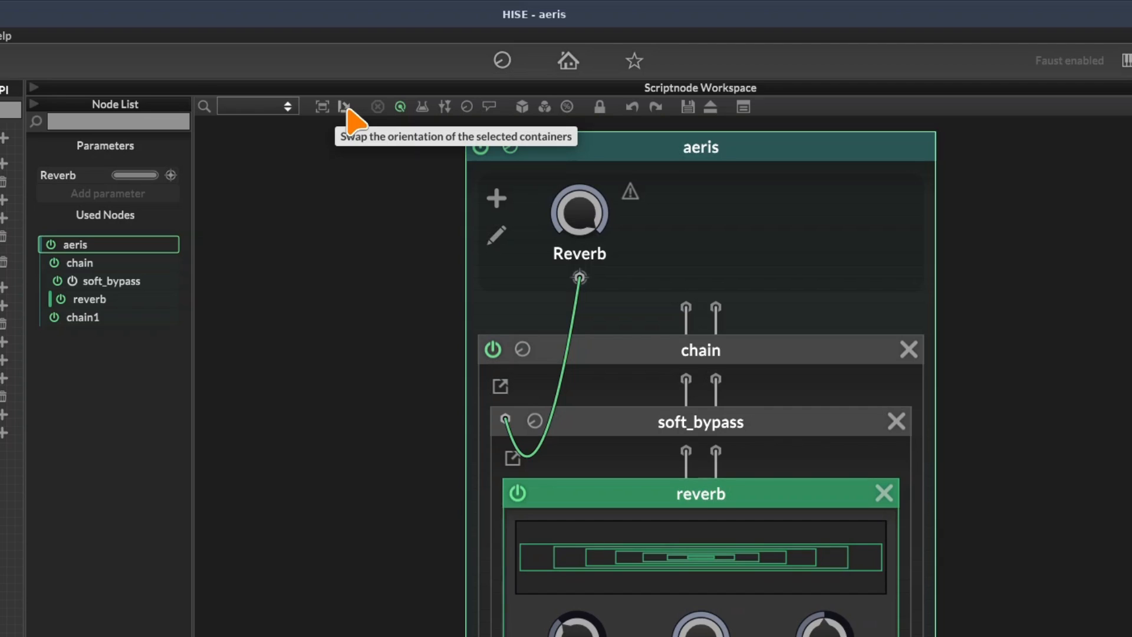
click(345, 107)
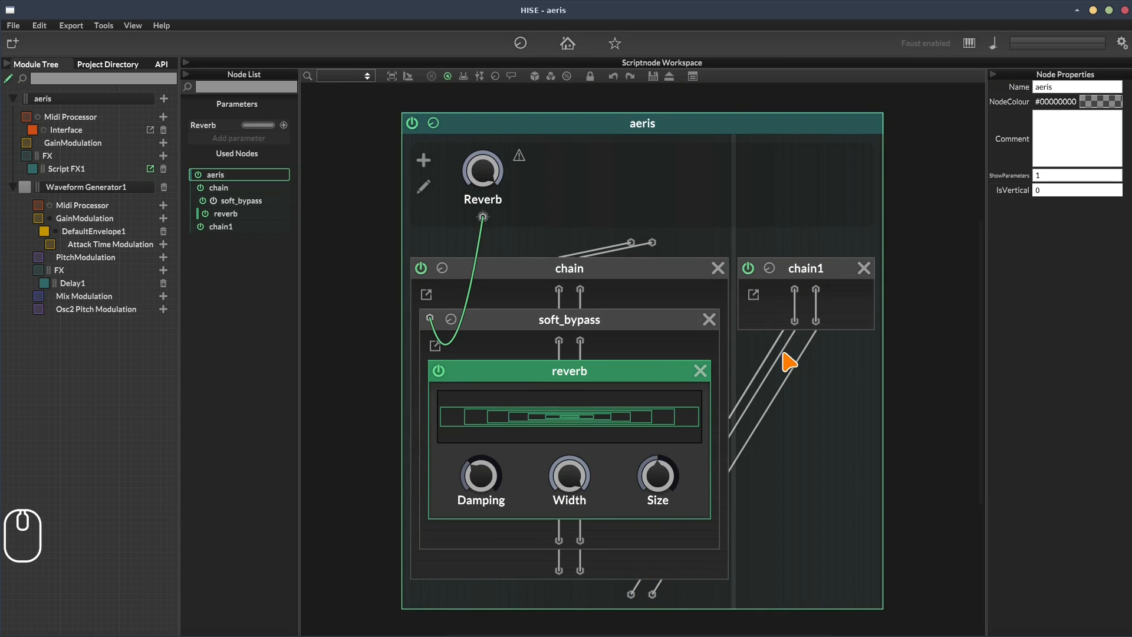
click(408, 76)
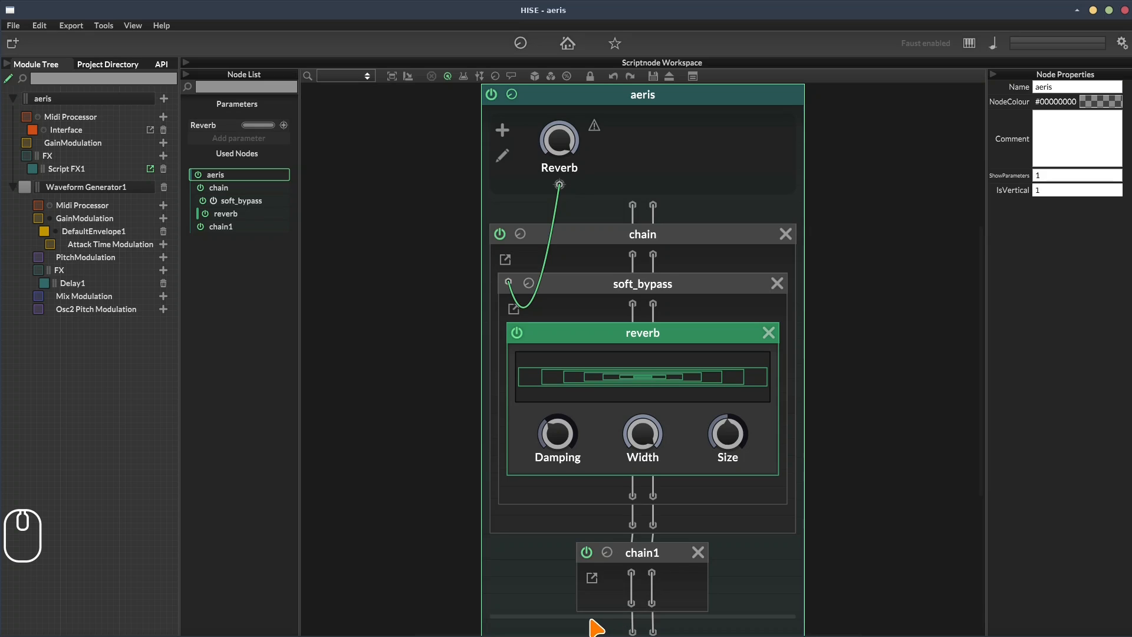
click(408, 77)
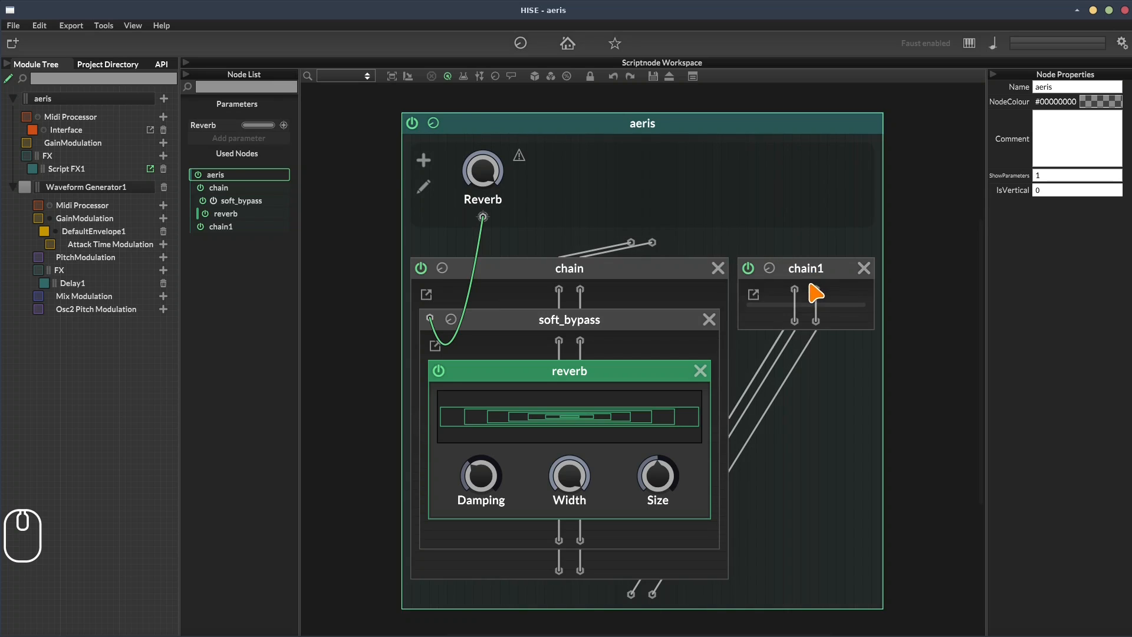
- Add a routing.ms_decode node inside the empty chain1 container
click(817, 308)
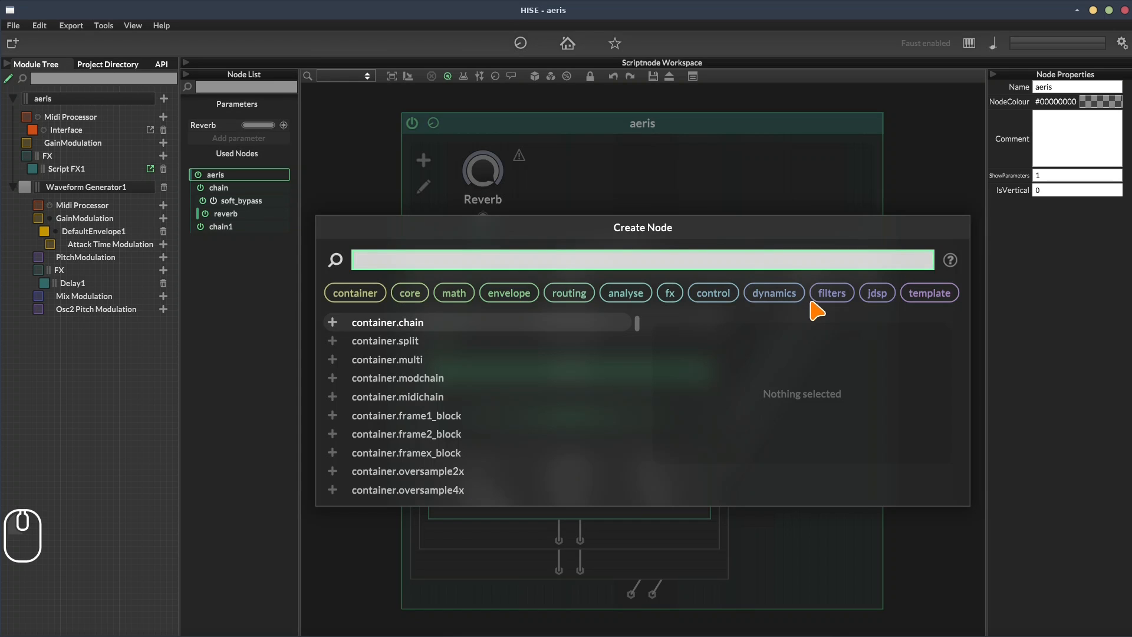
text(ms)
key(Down)
key(Return)
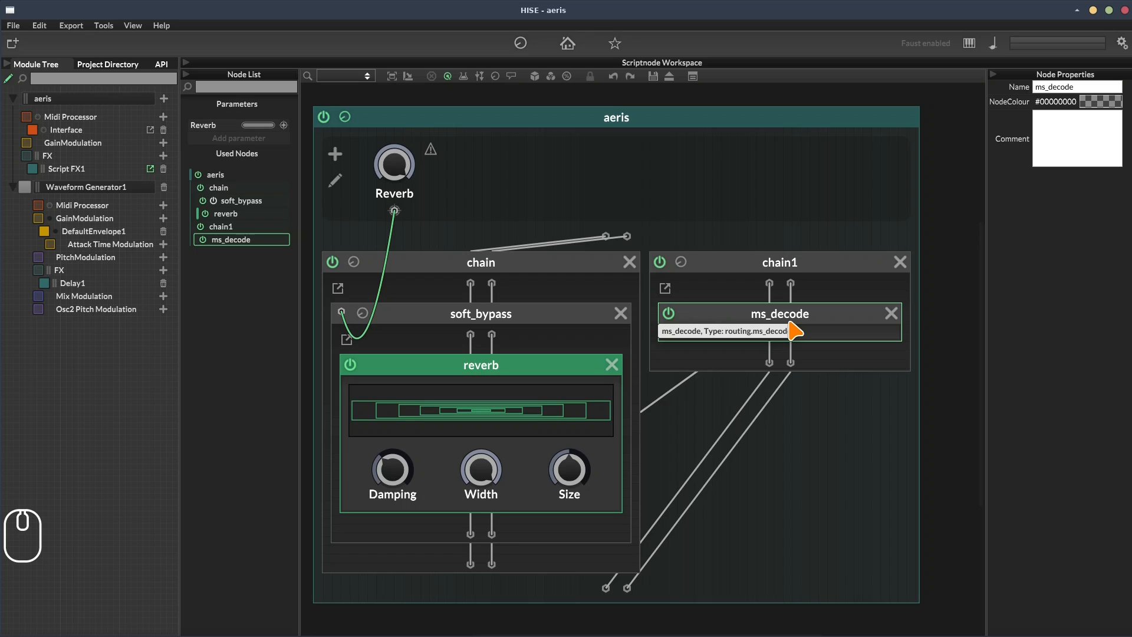
- Add a container.multi node below ms_decode in chain1
click(790, 363)
text(mul)
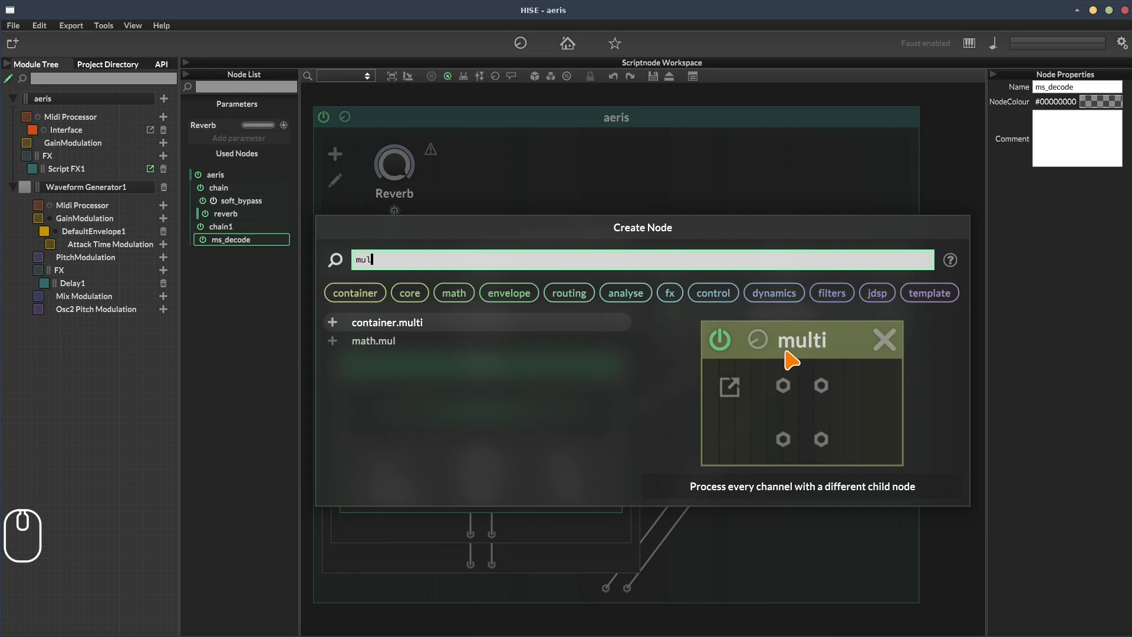
key(Return)
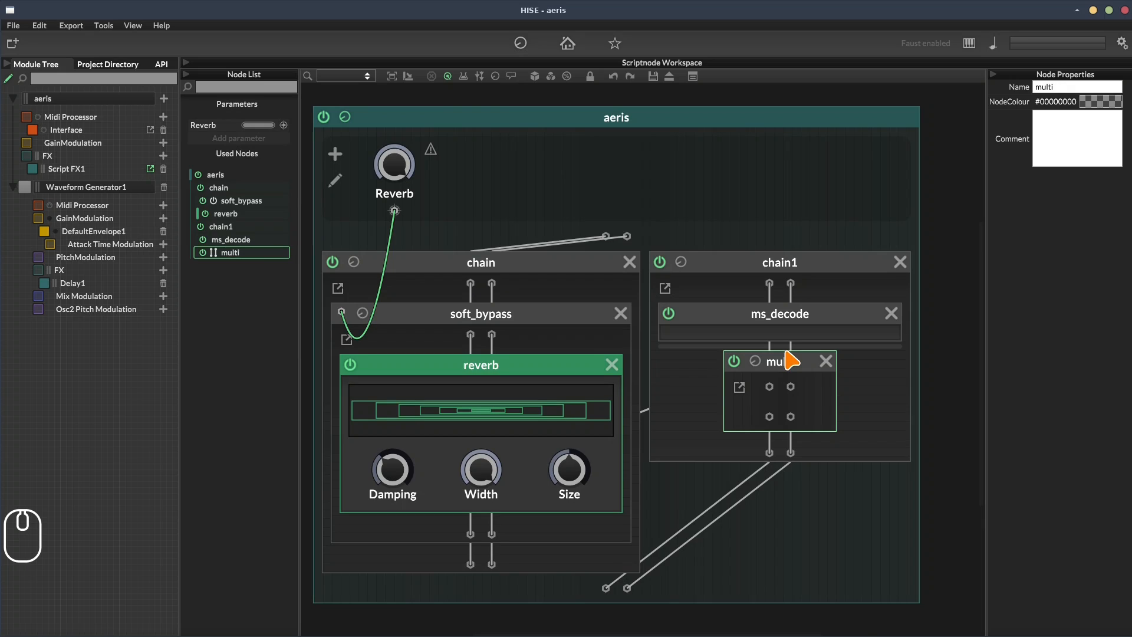
- Add two gain nodes side by side inside the multi container, one for each channel
double_click(781, 407)
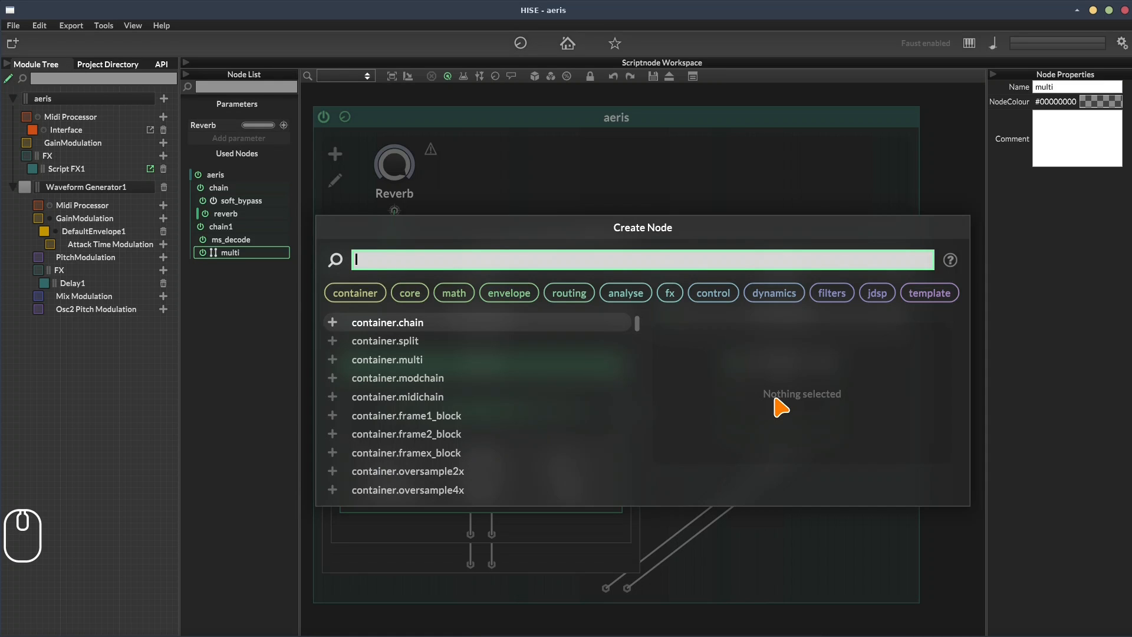
text(gain)
key(Return)
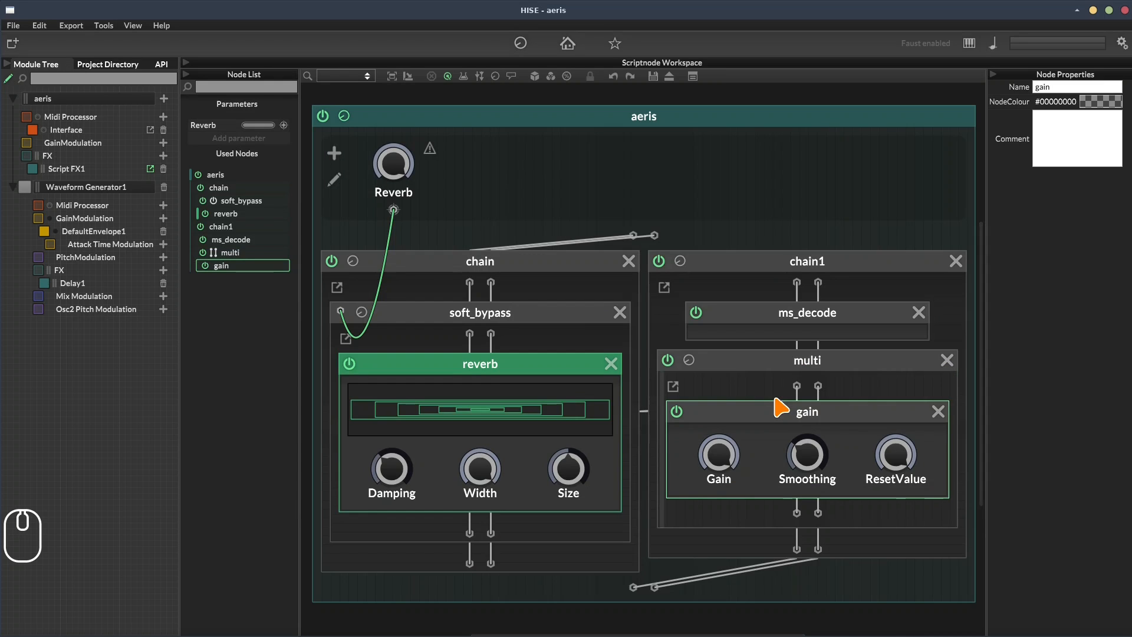
click(957, 447)
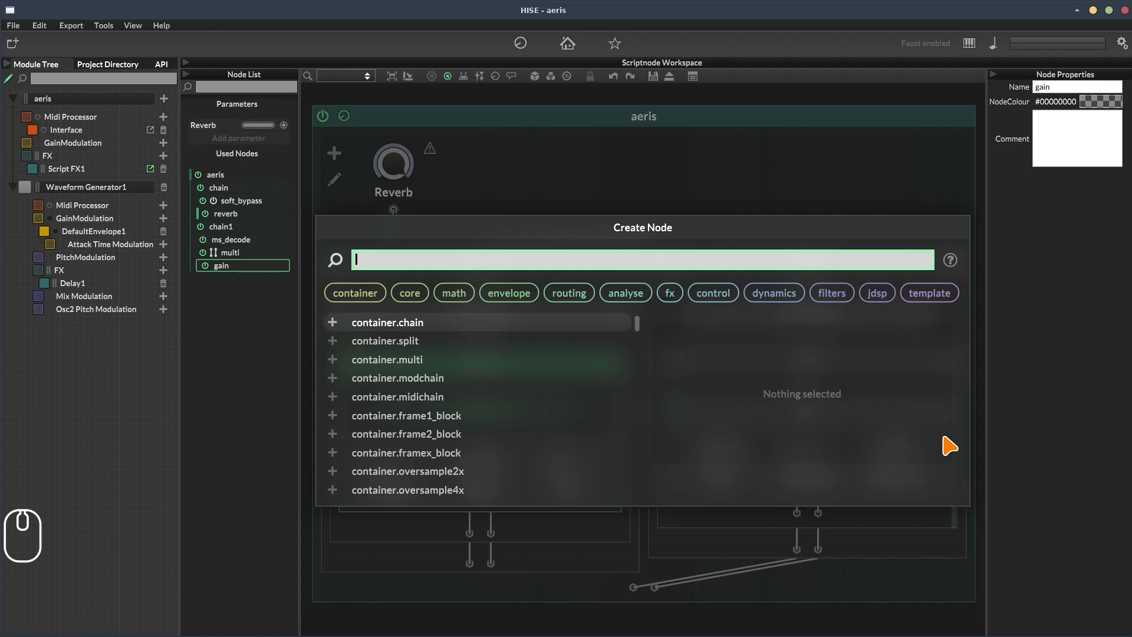
text(gain)
key(Return)
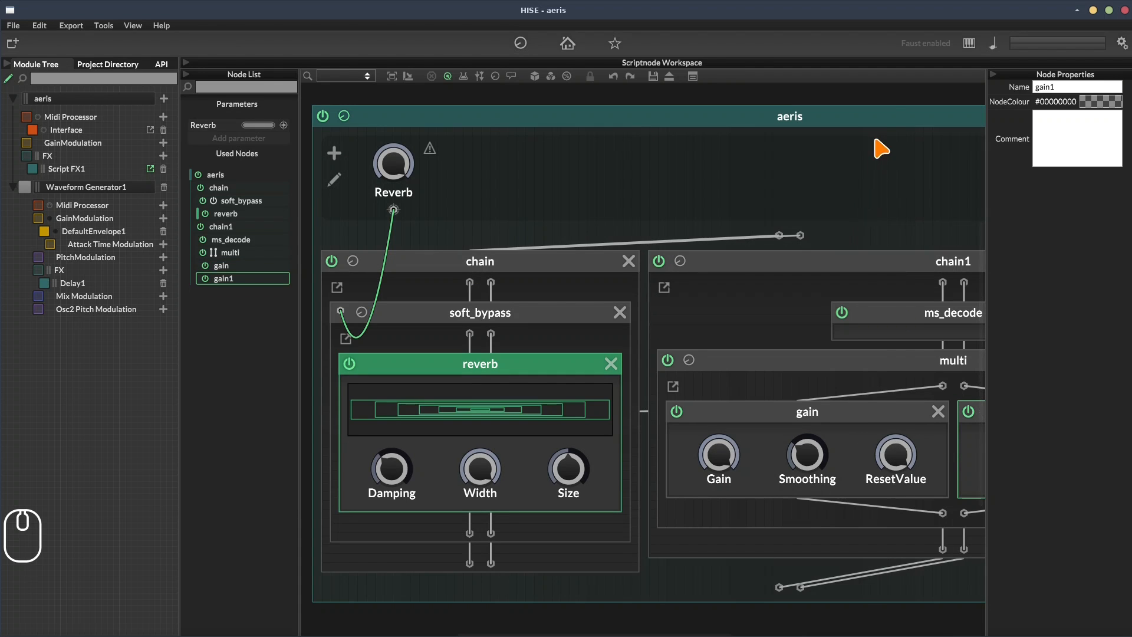
- Add an ms_encode node below the multi container in chain1
drag(889, 111, 601, 92)
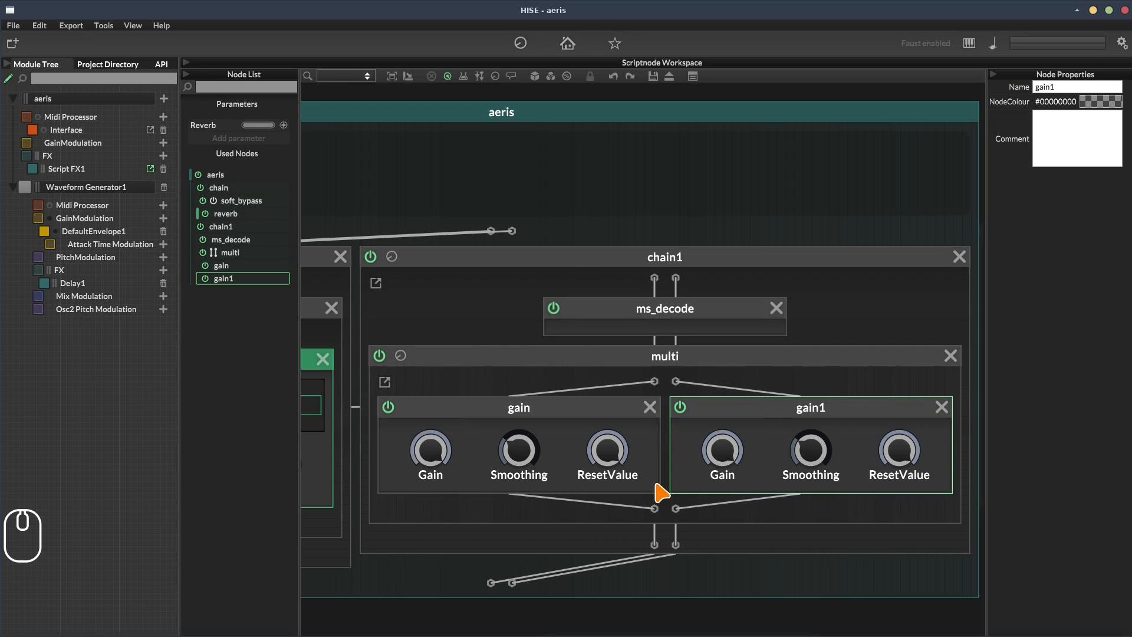
double_click(652, 537)
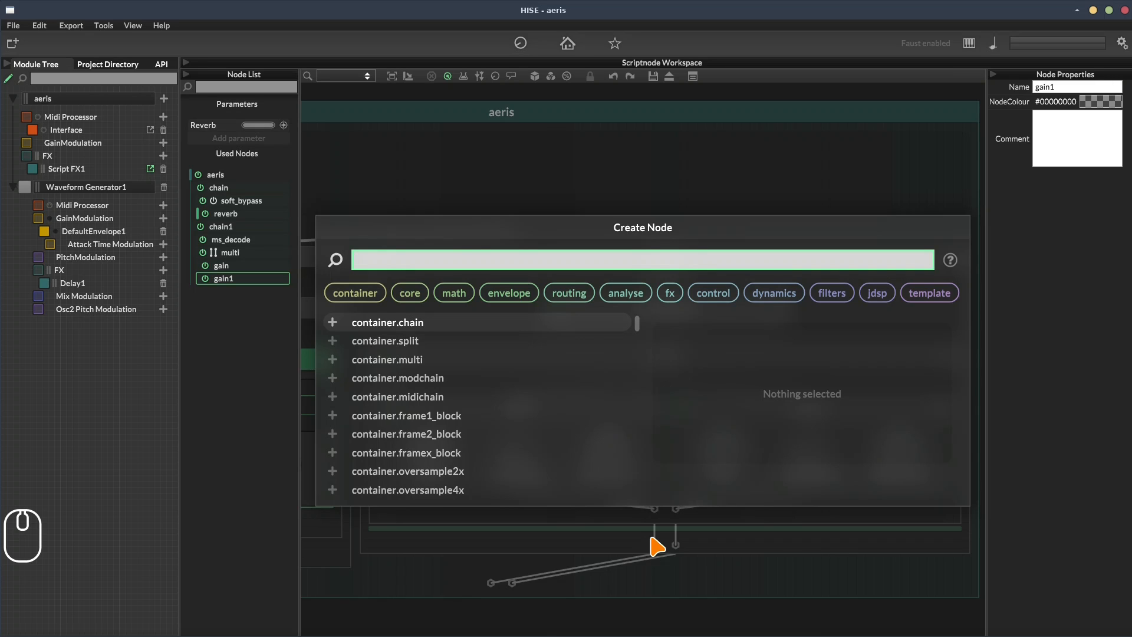
text(ms)
key(Return)
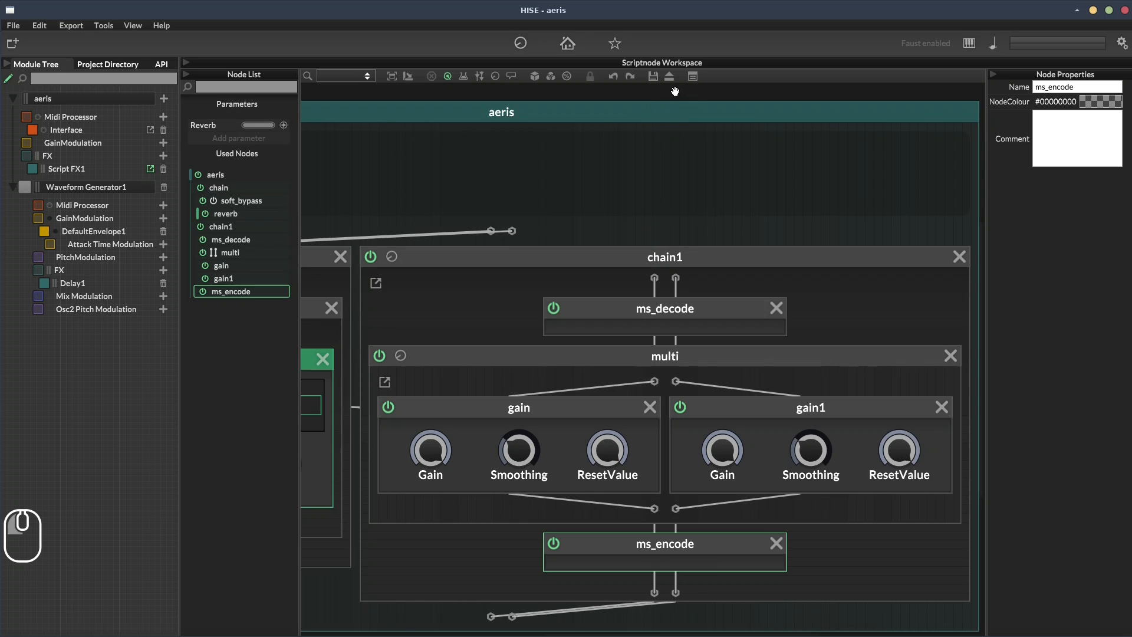
- Turn the Reverb parameter down to its minimum to bypass the reverb
drag(667, 92, 990, 95)
drag(424, 158, 416, 379)
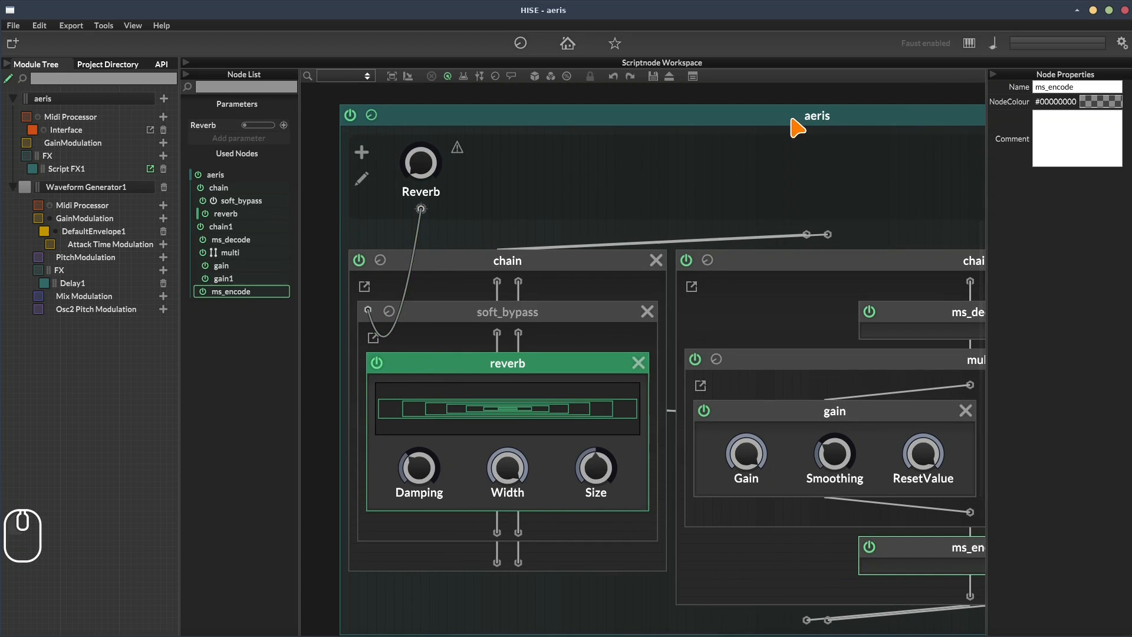
drag(798, 121, 556, 86)
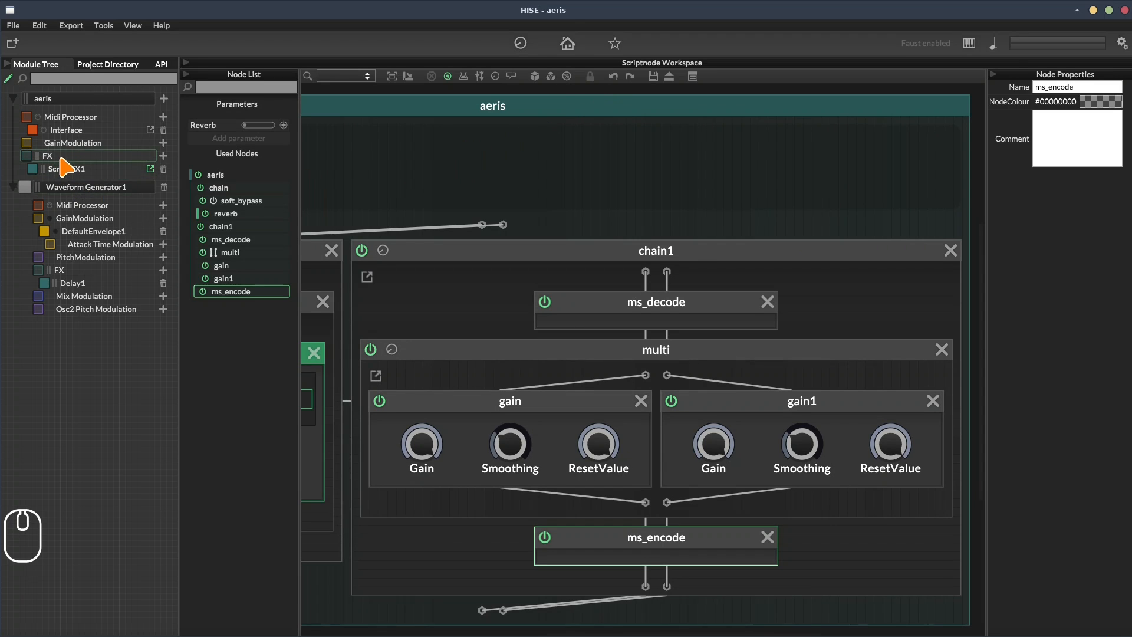
- Add an Analyser to the master FX chain and set its display to Goniometer, keeping the gain nodes uncovered
click(163, 156)
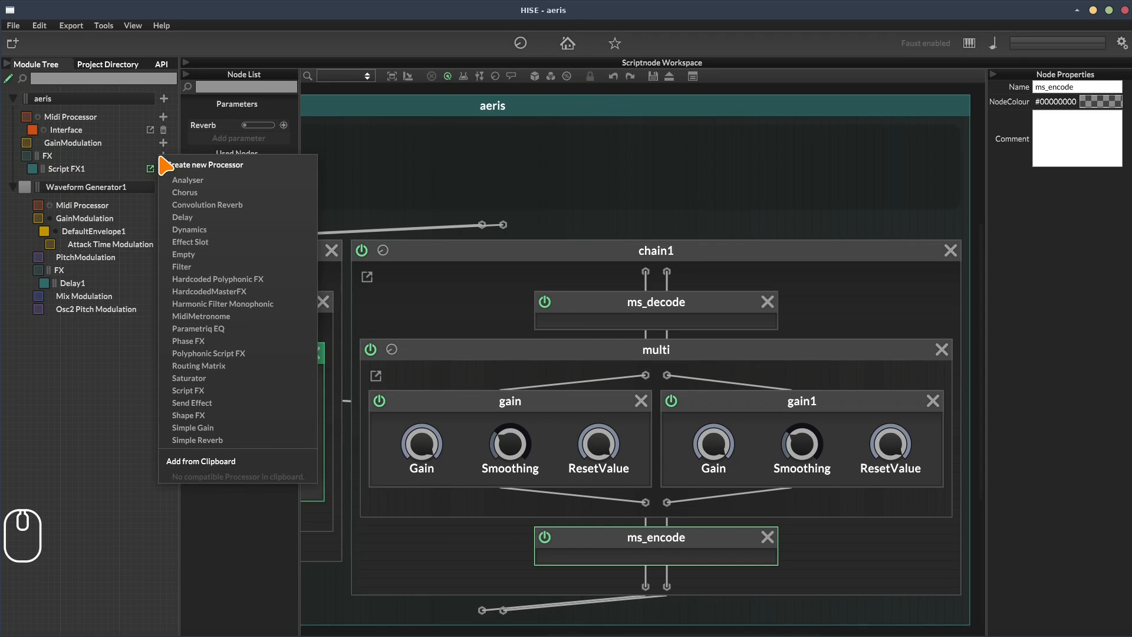
click(184, 180)
click(149, 181)
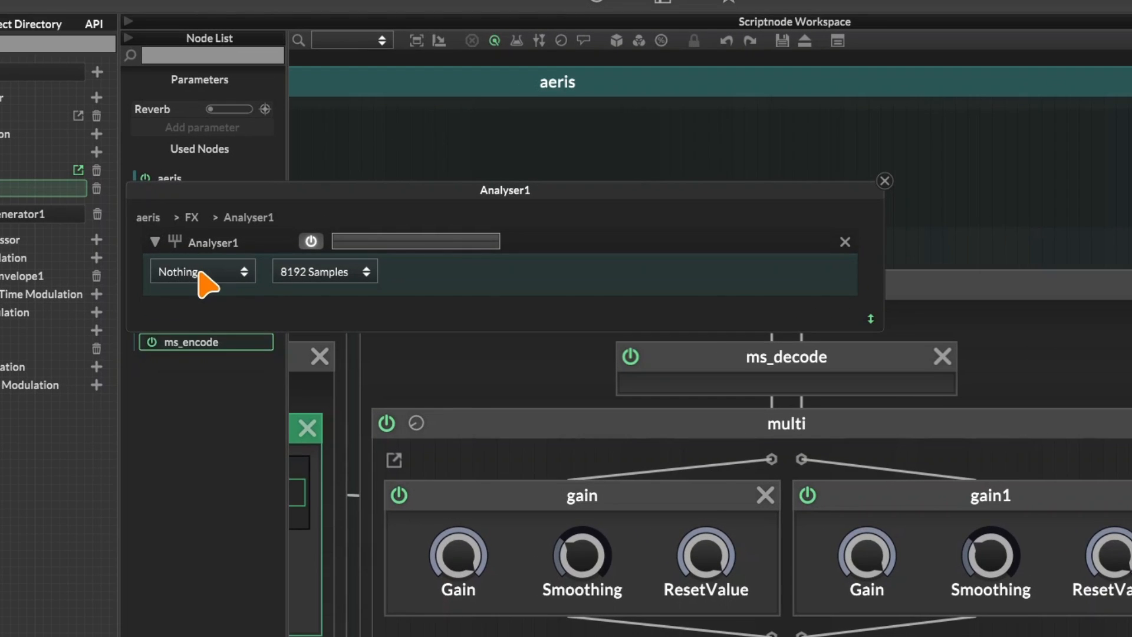
click(238, 242)
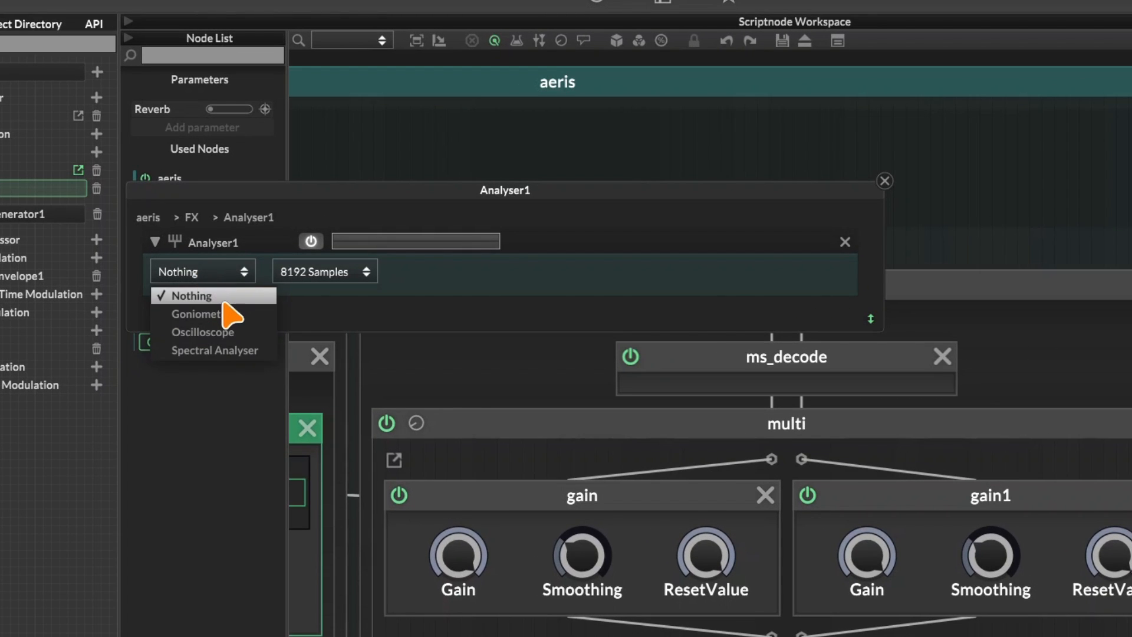
click(192, 315)
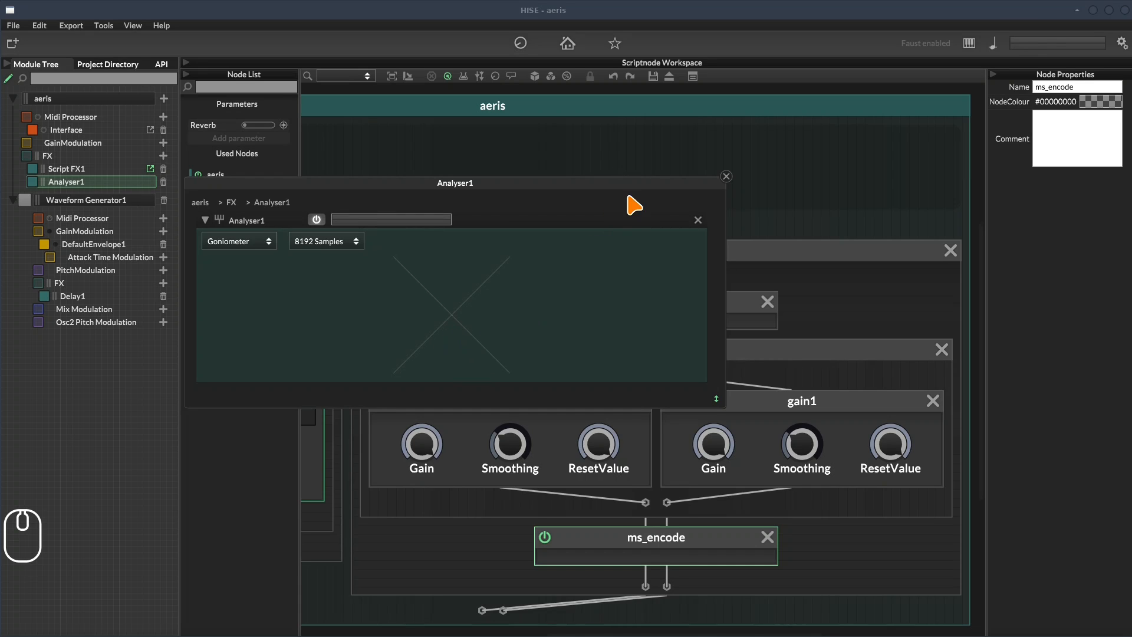
drag(629, 203, 635, 100)
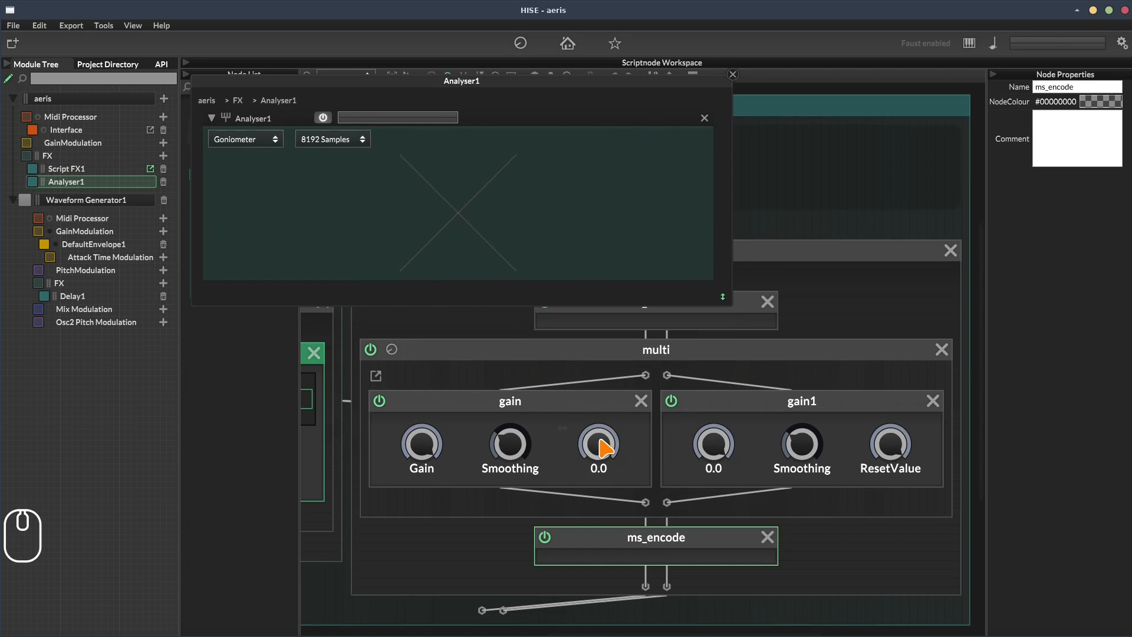
- Test the side channel on the goniometer by lowering gain1's Gain to -100, restore it to 0 and close the analyser
drag(714, 444, 722, 570)
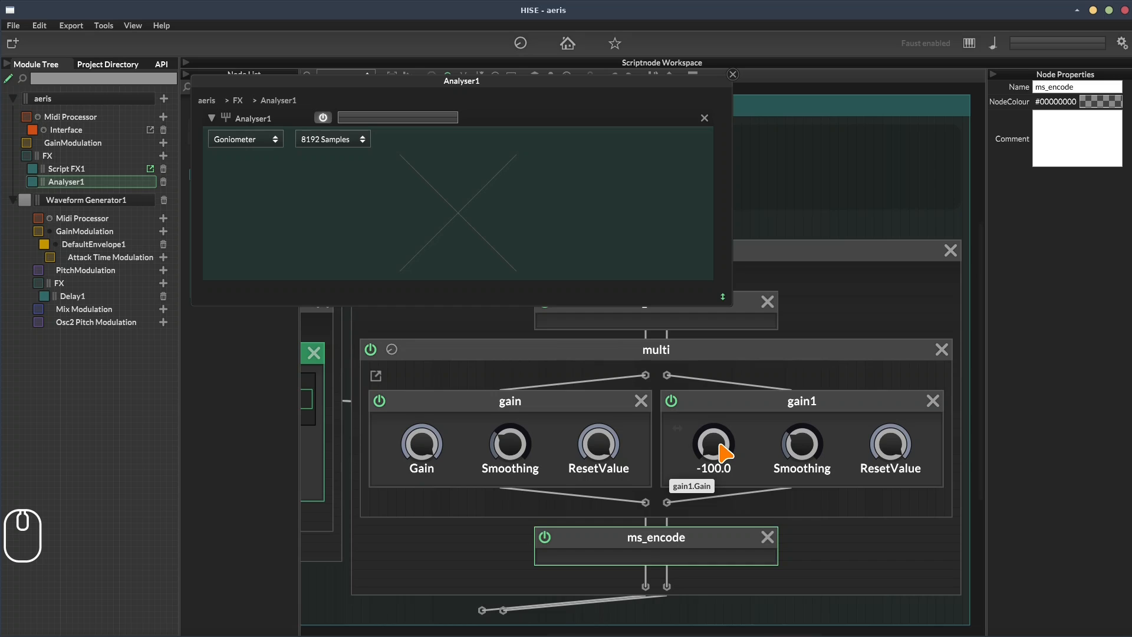
mouse_move(722, 454)
mouse_down()
mouse_move(715, 195)
mouse_move(725, 126)
mouse_move(730, 300)
mouse_move(715, 456)
mouse_up()
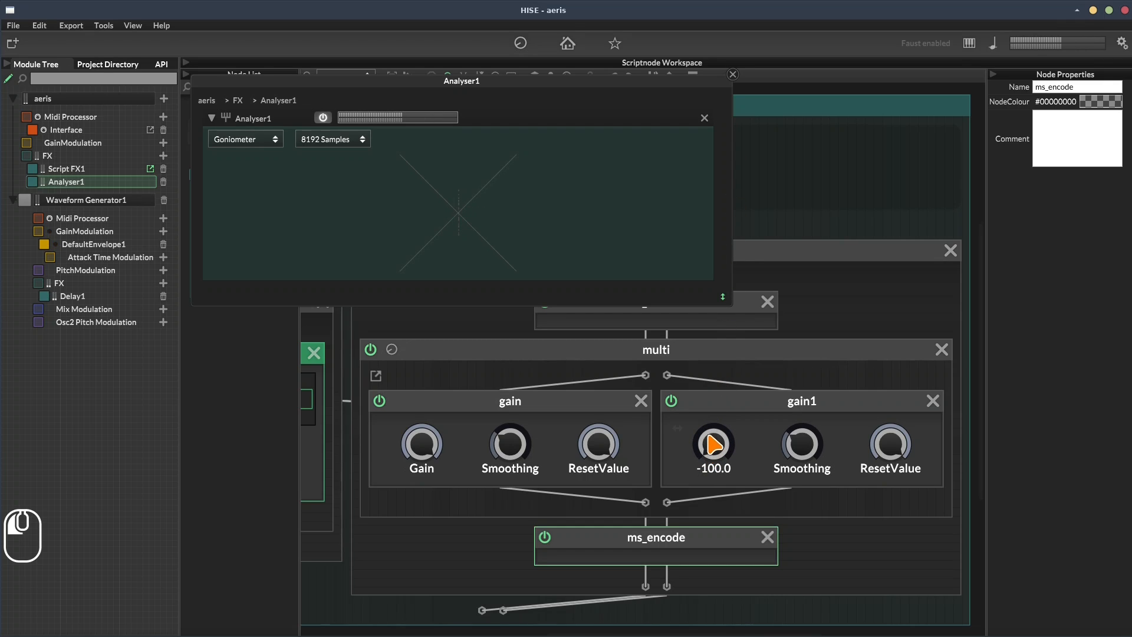
drag(711, 456, 746, 139)
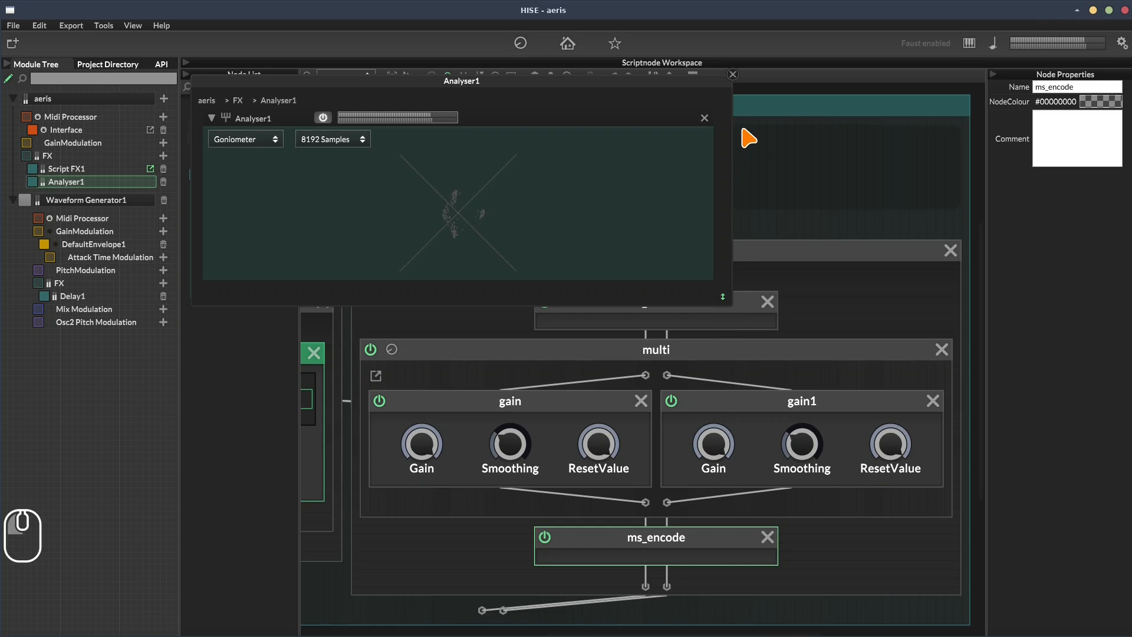
click(733, 74)
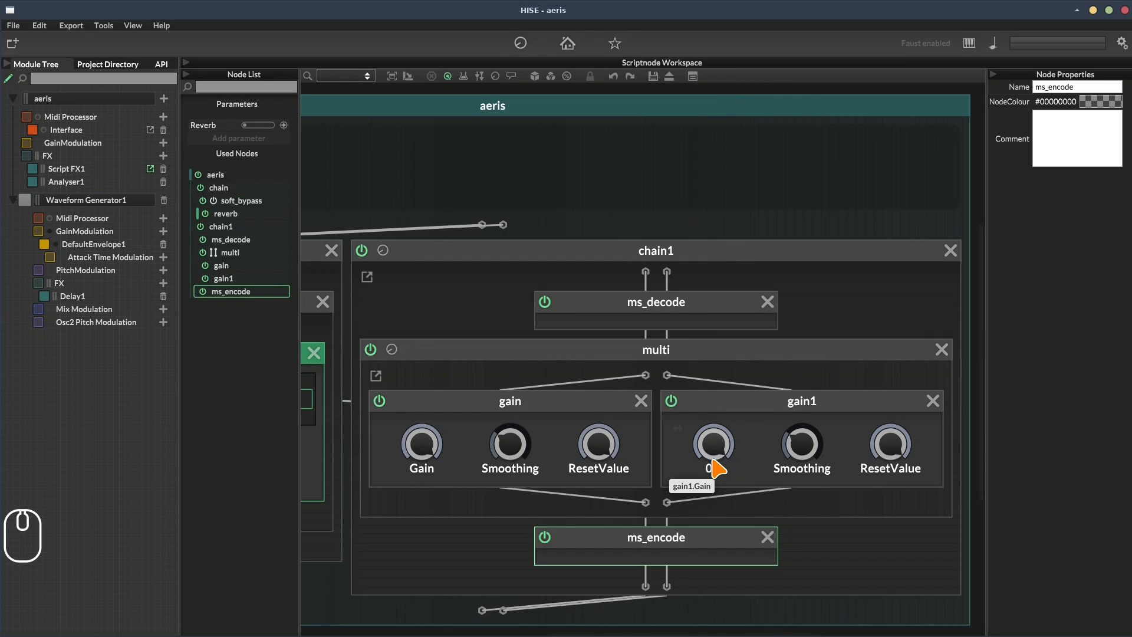
mouse_move(720, 453)
mouse_down()
mouse_move(722, 612)
mouse_move(726, 443)
mouse_up()
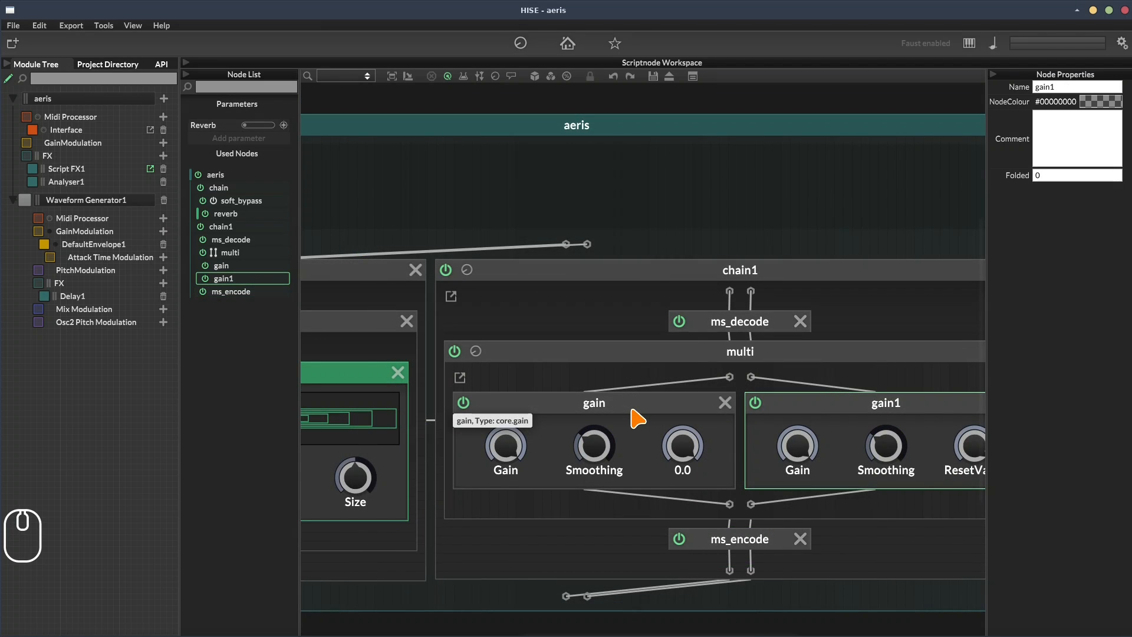
- Fold the reverb and gain nodes, unfold them again, and fit the whole aeris container in view
scroll(497, 154, down, 2)
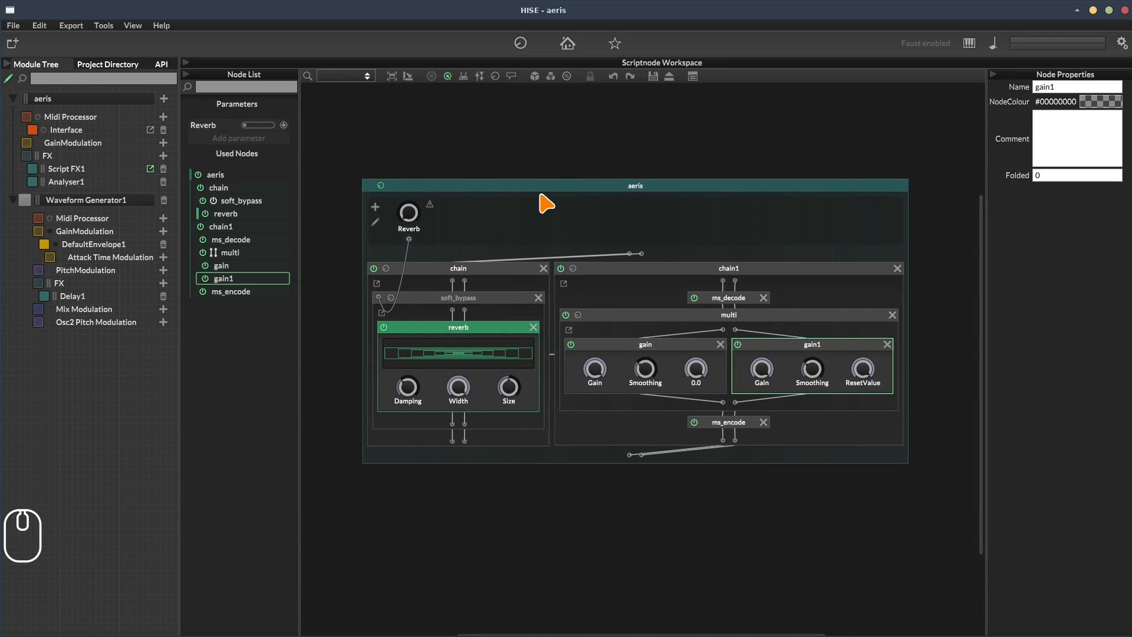
double_click(462, 331)
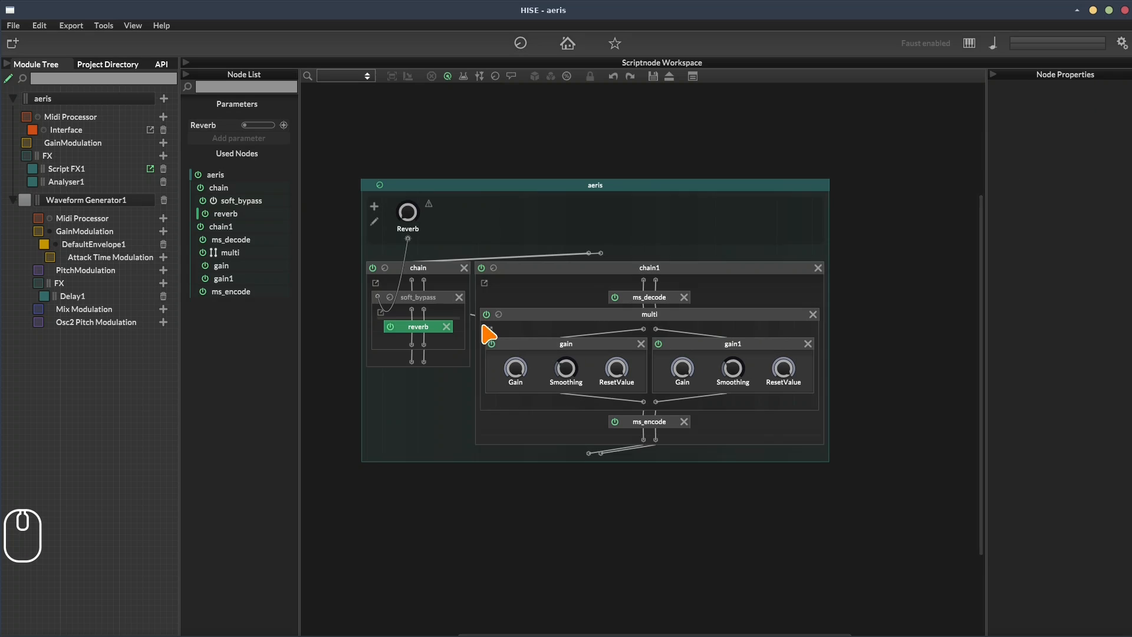
double_click(592, 345)
double_click(518, 346)
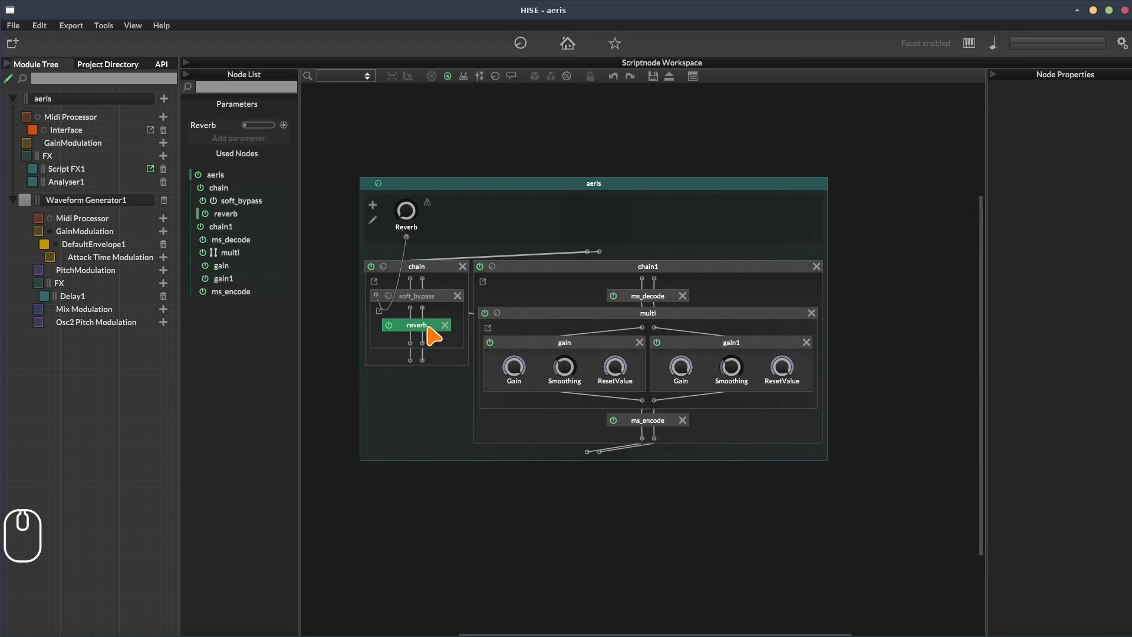
double_click(430, 326)
click(480, 184)
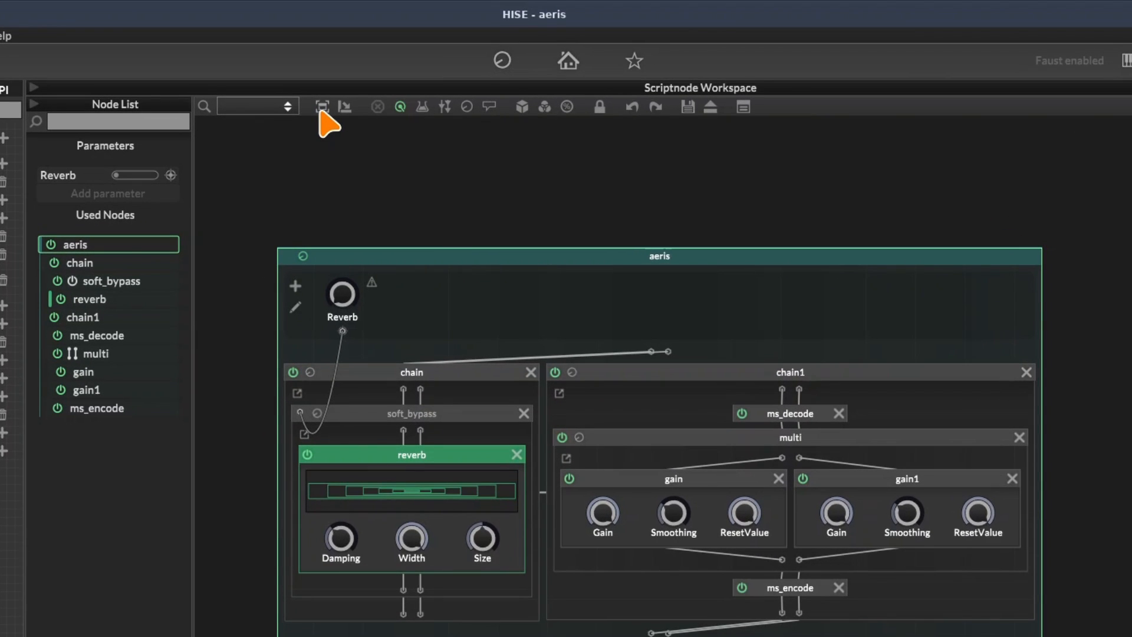
click(322, 107)
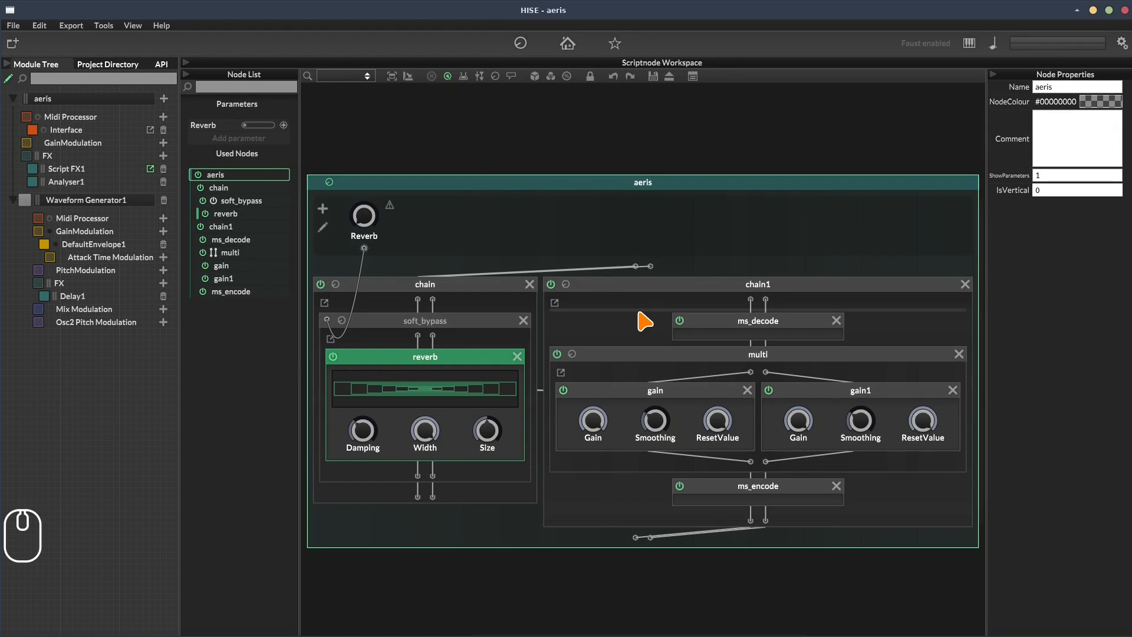
- Focus the node graph on chain1 alone, then restore the full view of the aeris container
click(687, 292)
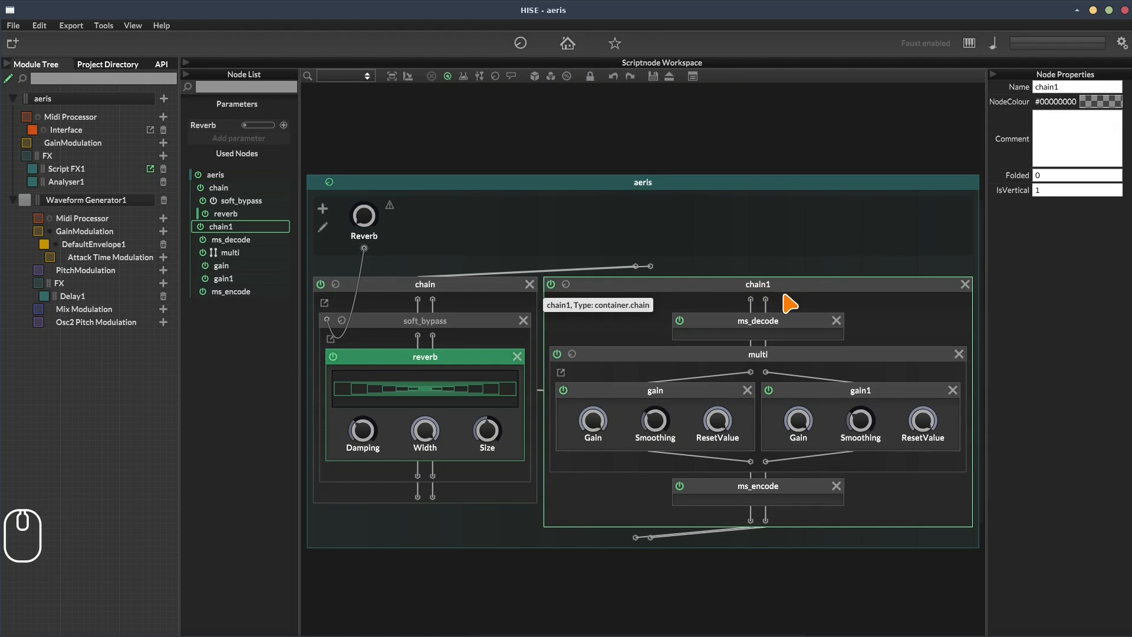
click(392, 77)
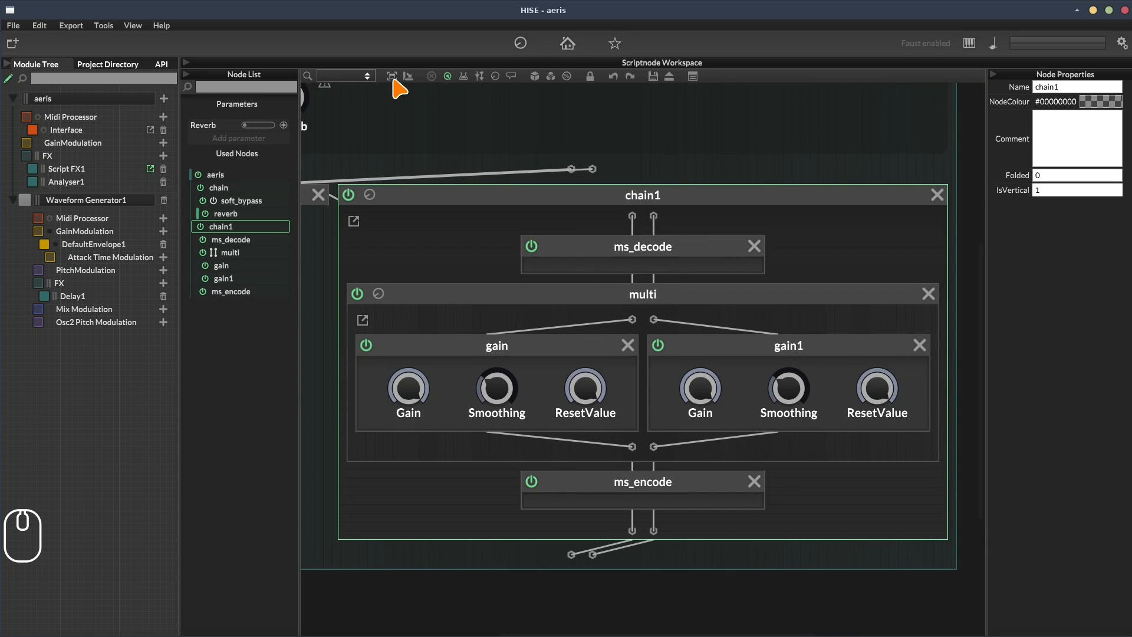
drag(464, 600, 705, 623)
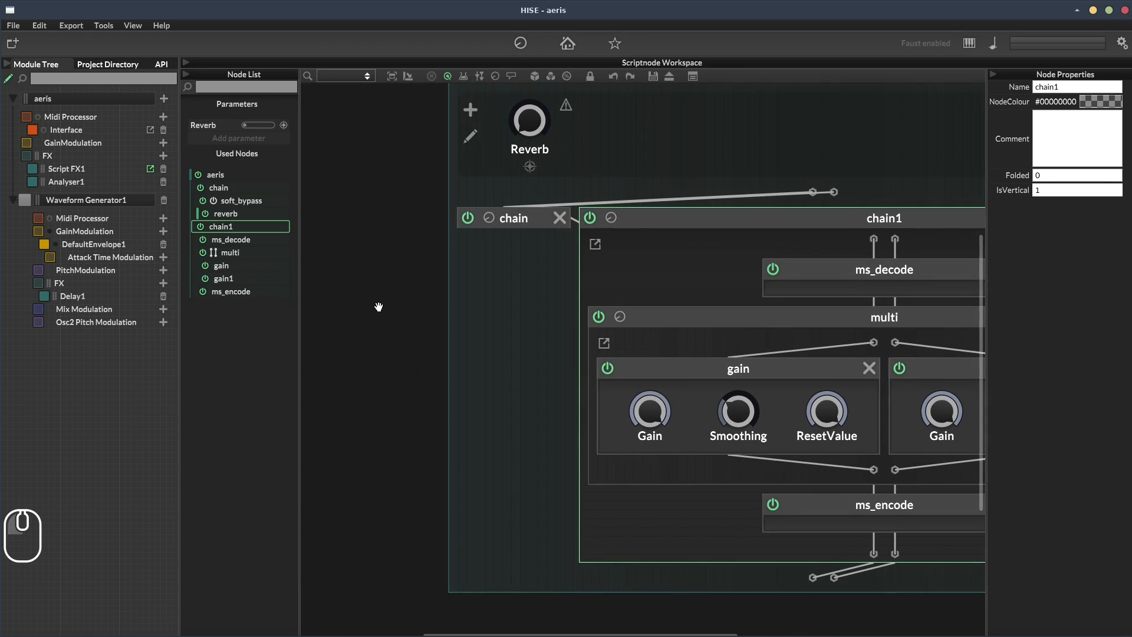
drag(417, 190, 379, 263)
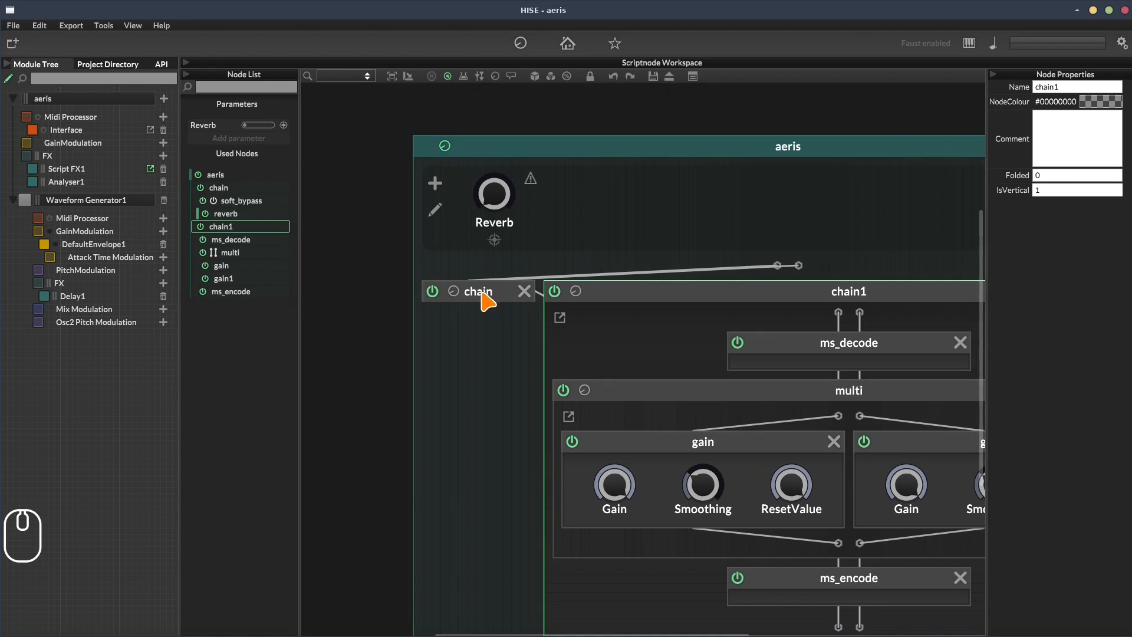
click(589, 152)
click(392, 76)
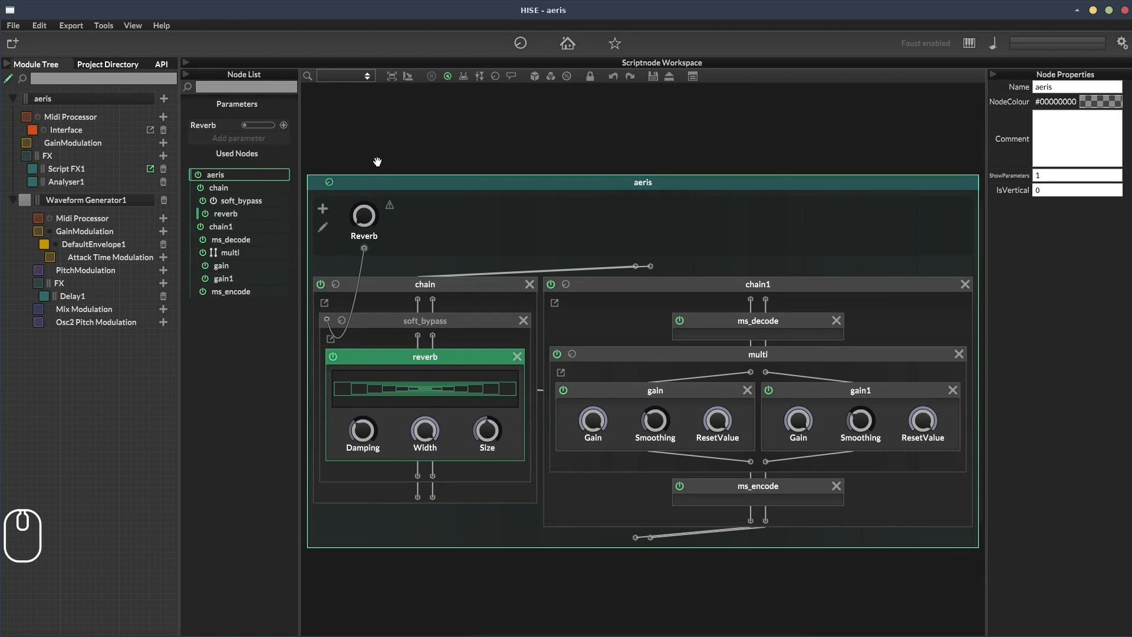
- Add a parameter named Width to the aeris root container
click(323, 209)
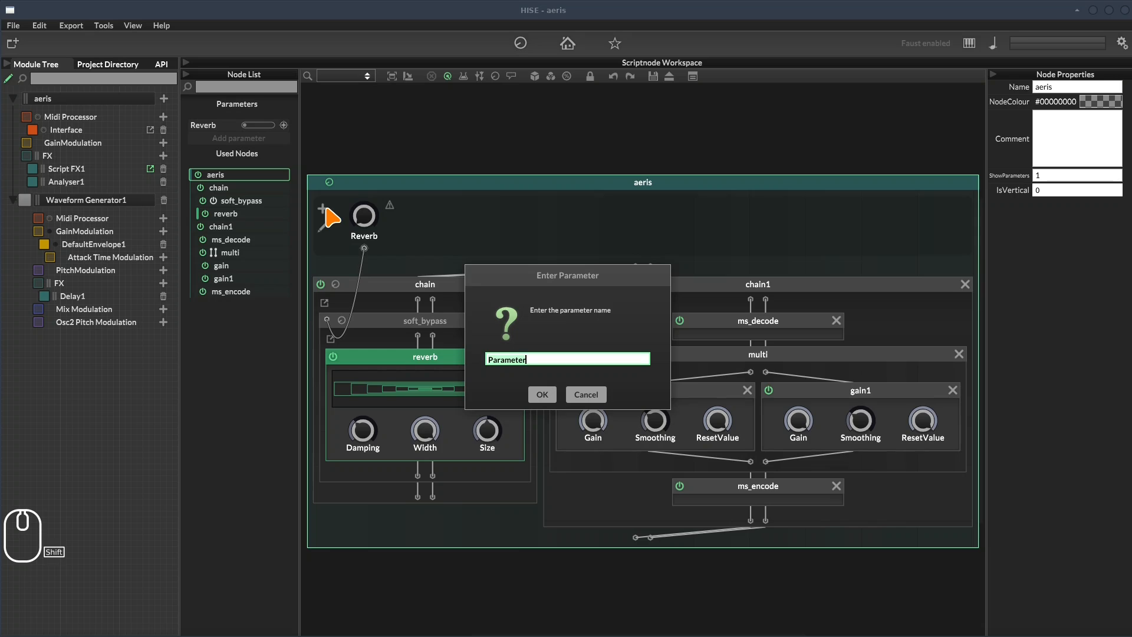
text(Width)
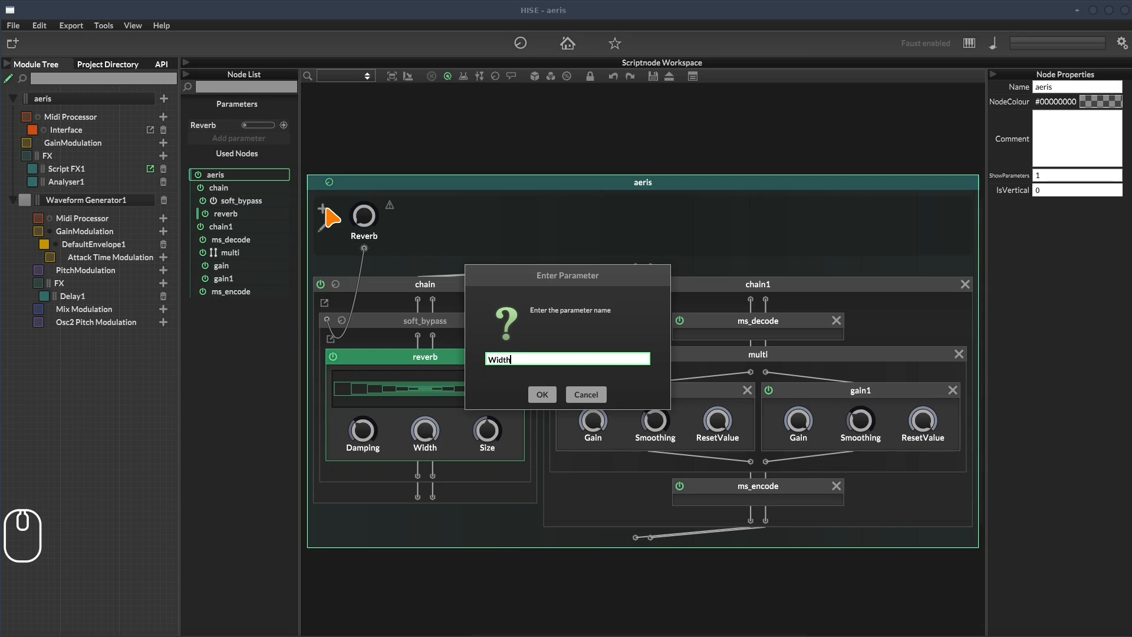
click(541, 394)
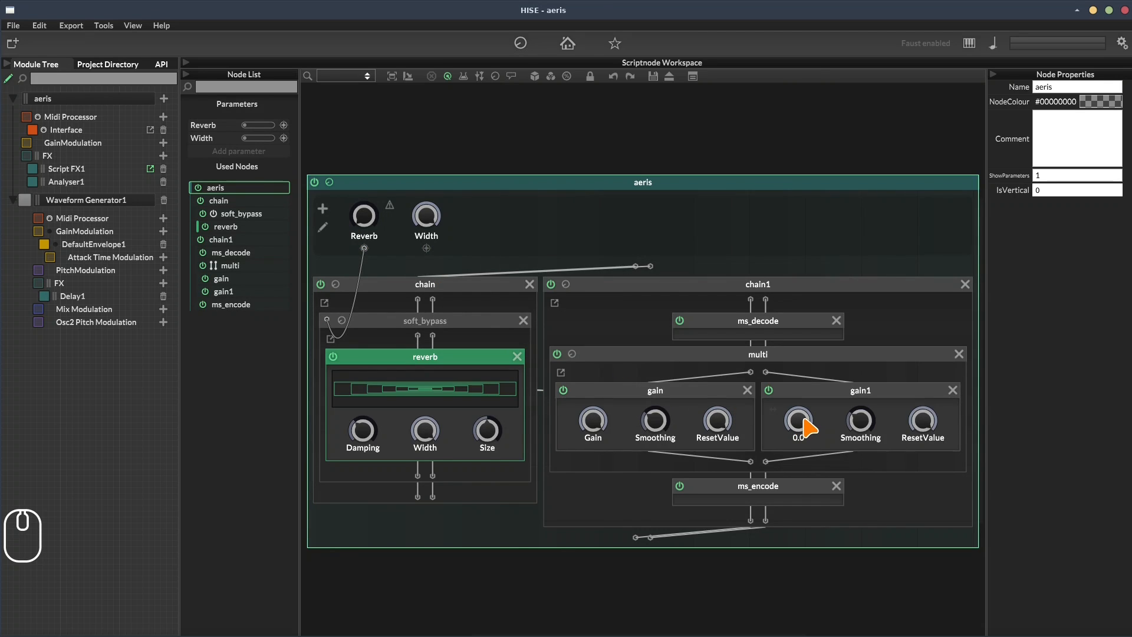
- Set the Width parameter to 1.00 and connect it to the Gain of the gain1 node
drag(808, 428, 811, 322)
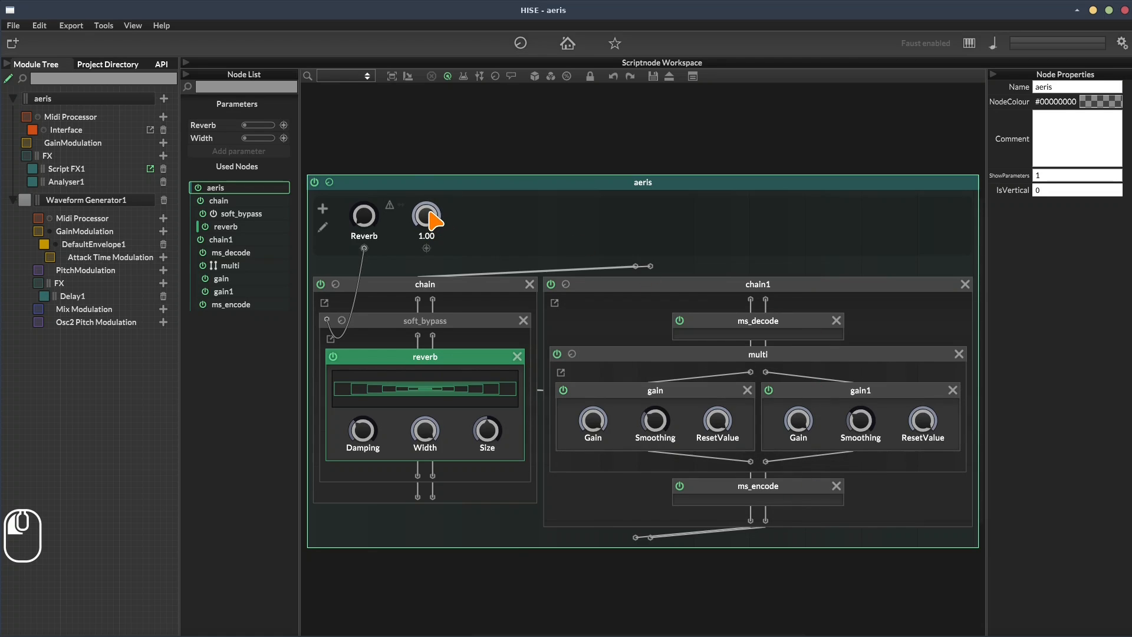
drag(435, 221, 437, 192)
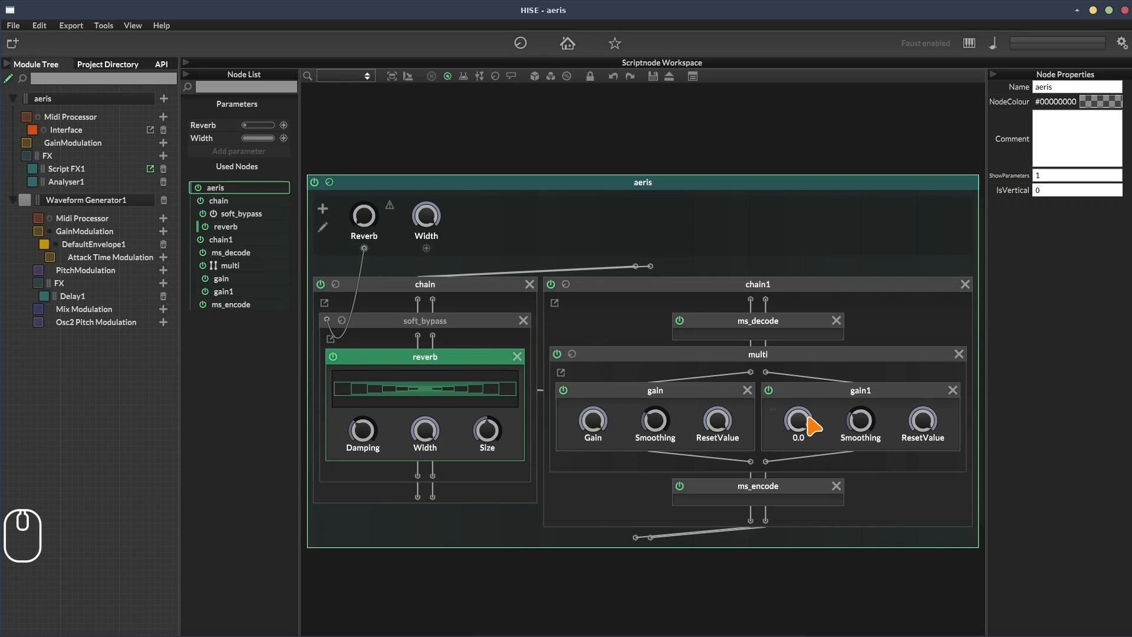
drag(802, 424, 798, 389)
drag(427, 248, 803, 426)
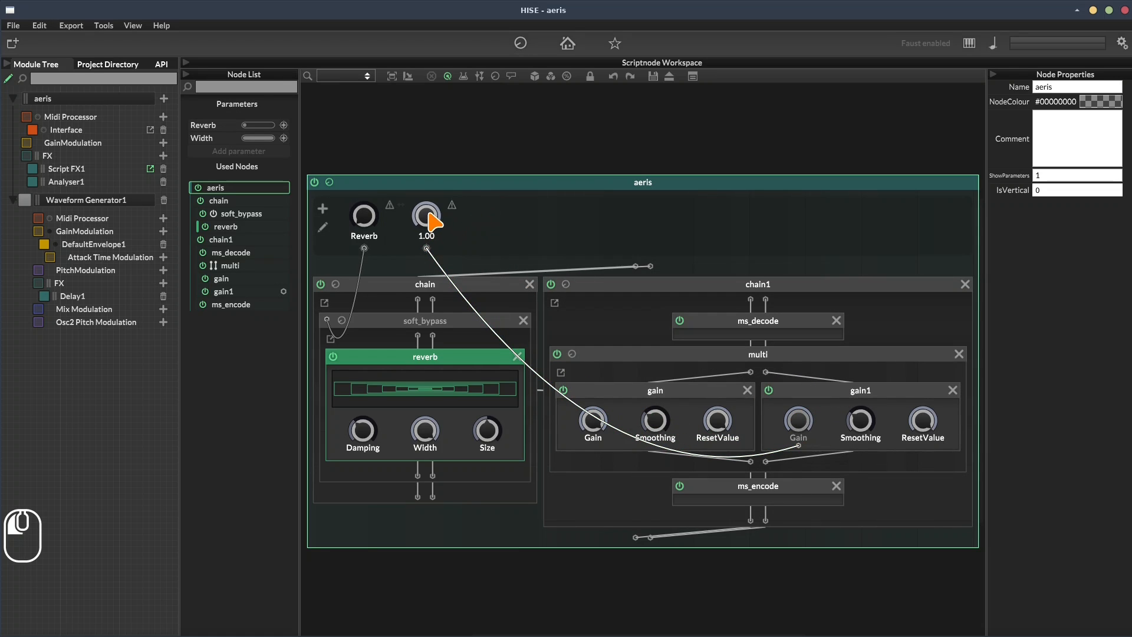
drag(429, 219, 429, 384)
drag(440, 319, 472, 181)
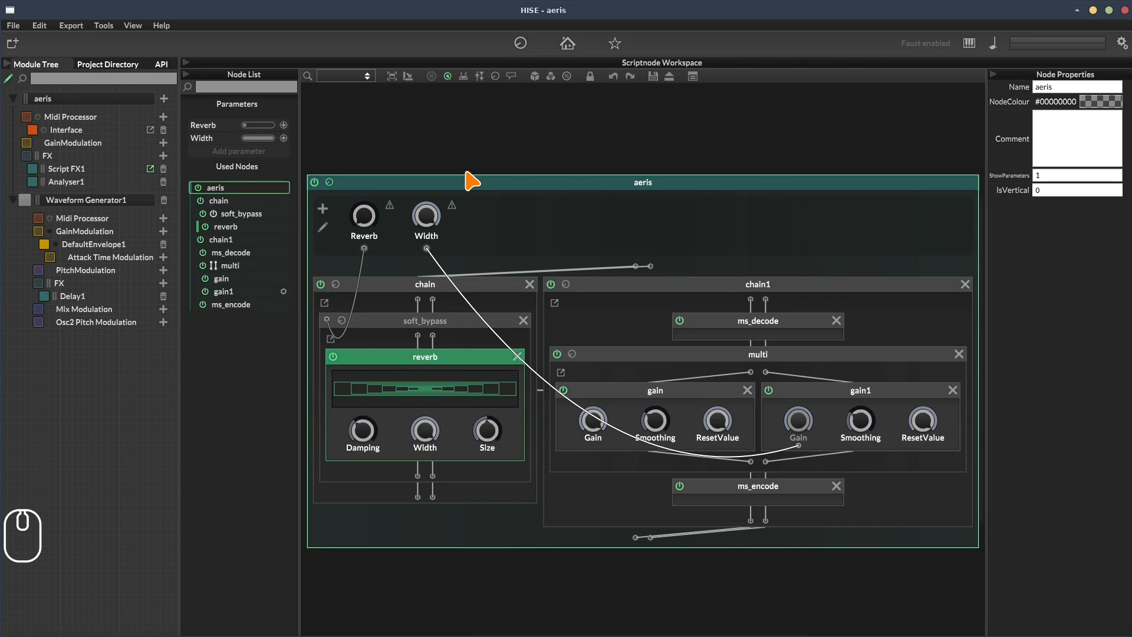
- Examine the Width parameter's range, step size, skew factor and default value in its settings
mouse_move(432, 225)
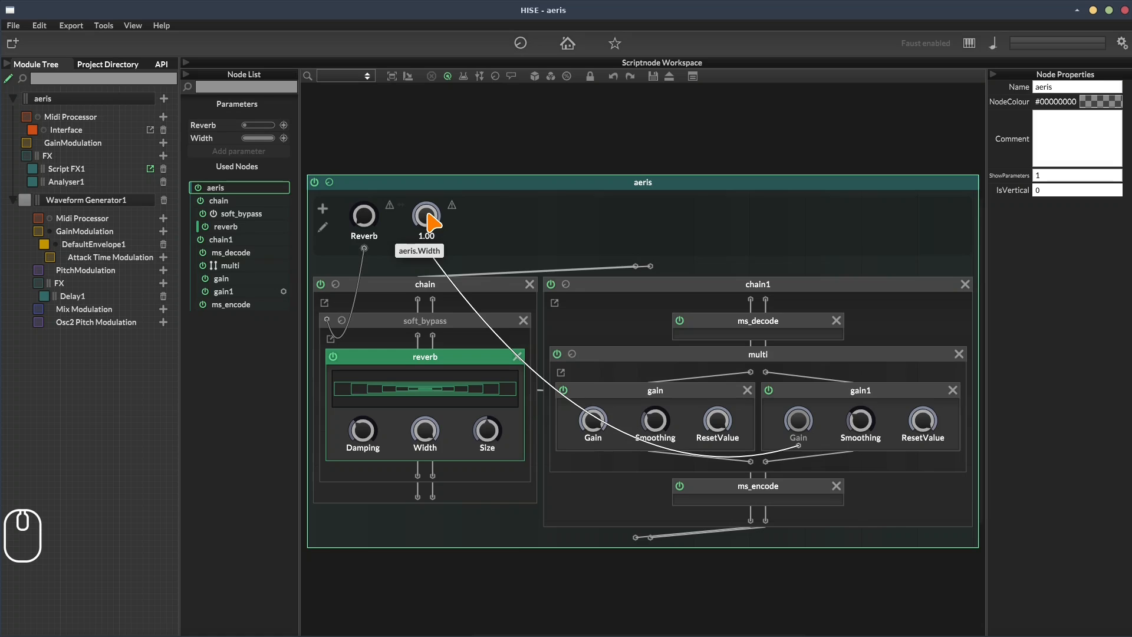
right_click(429, 216)
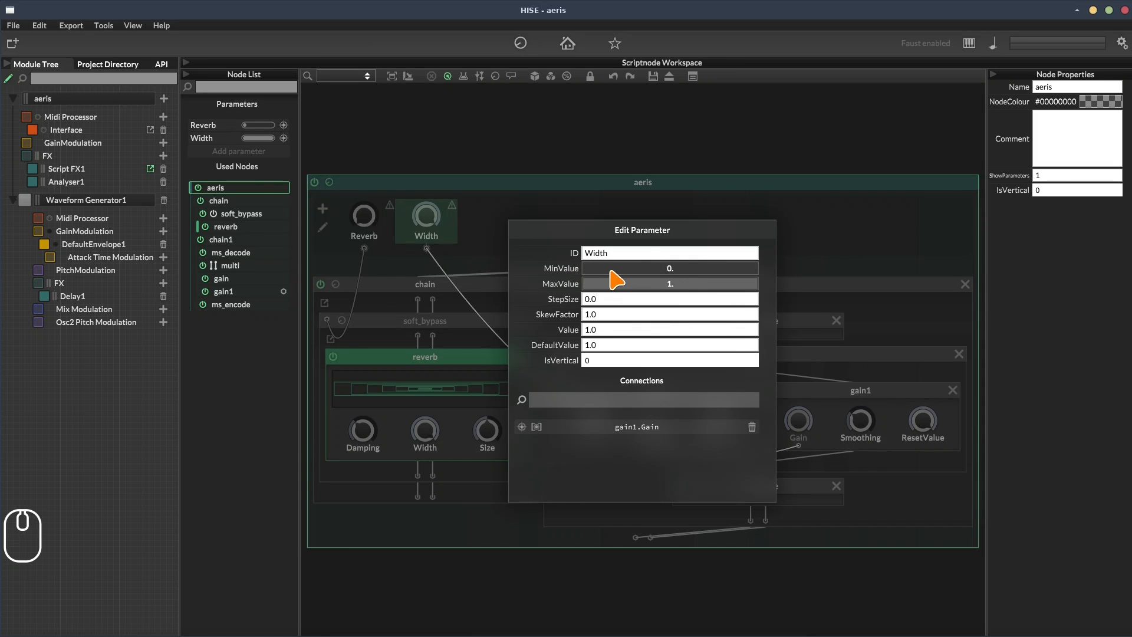
click(676, 284)
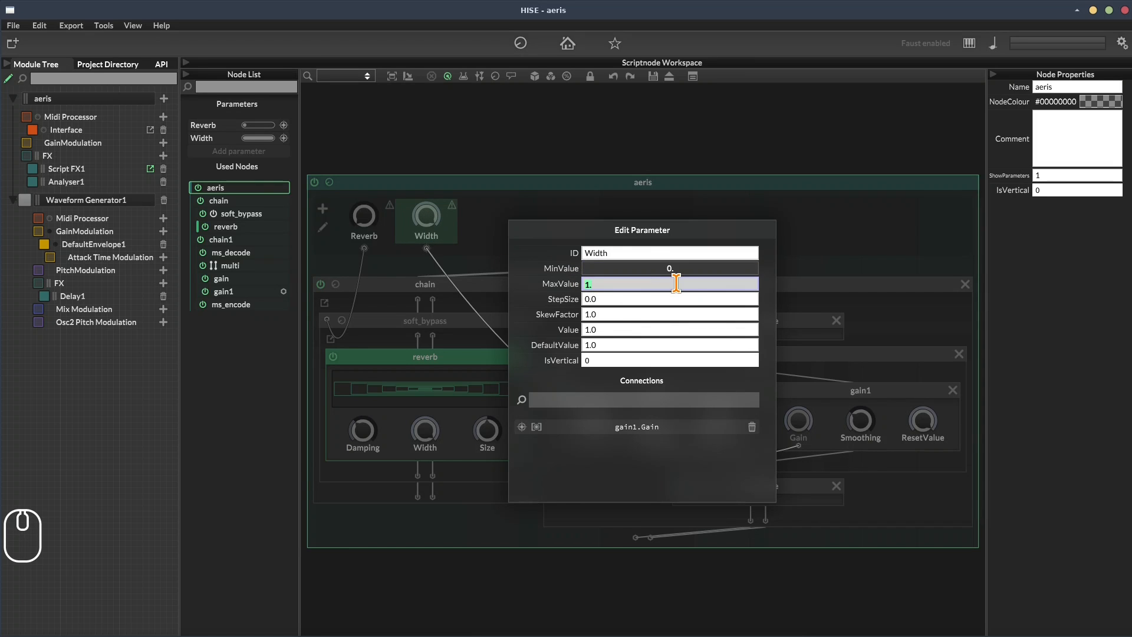
click(604, 301)
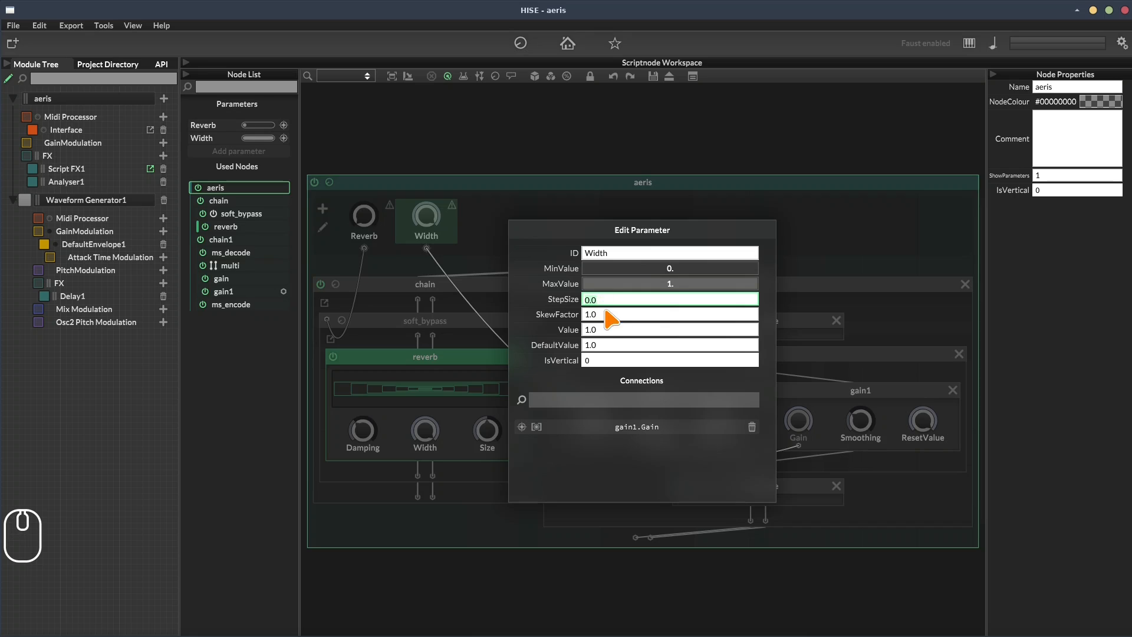
click(608, 314)
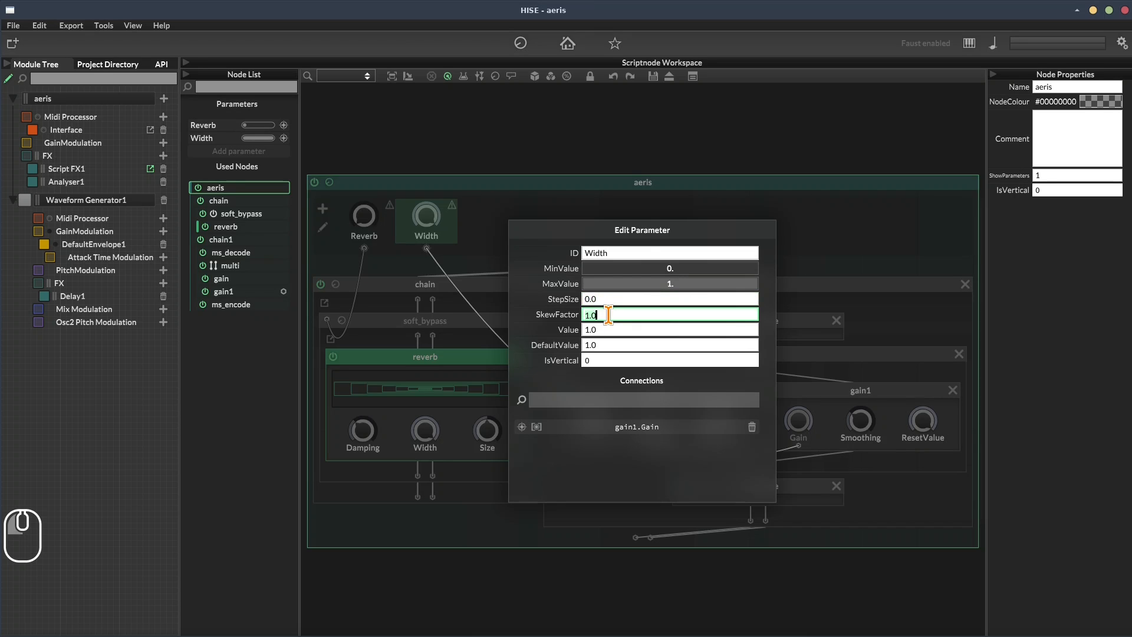
click(604, 347)
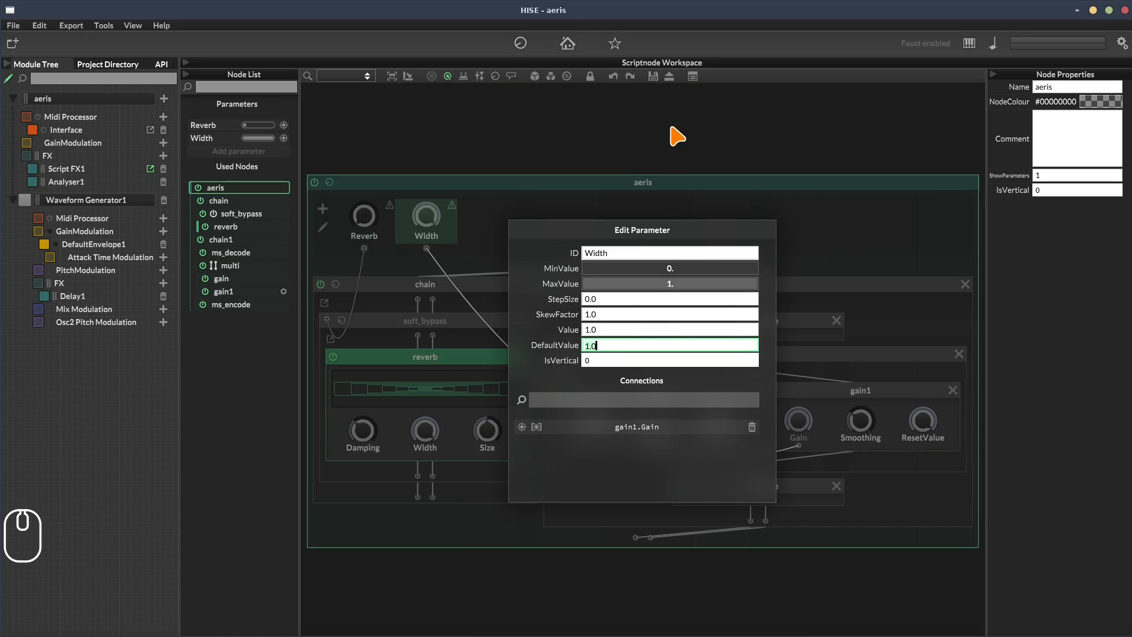
click(675, 152)
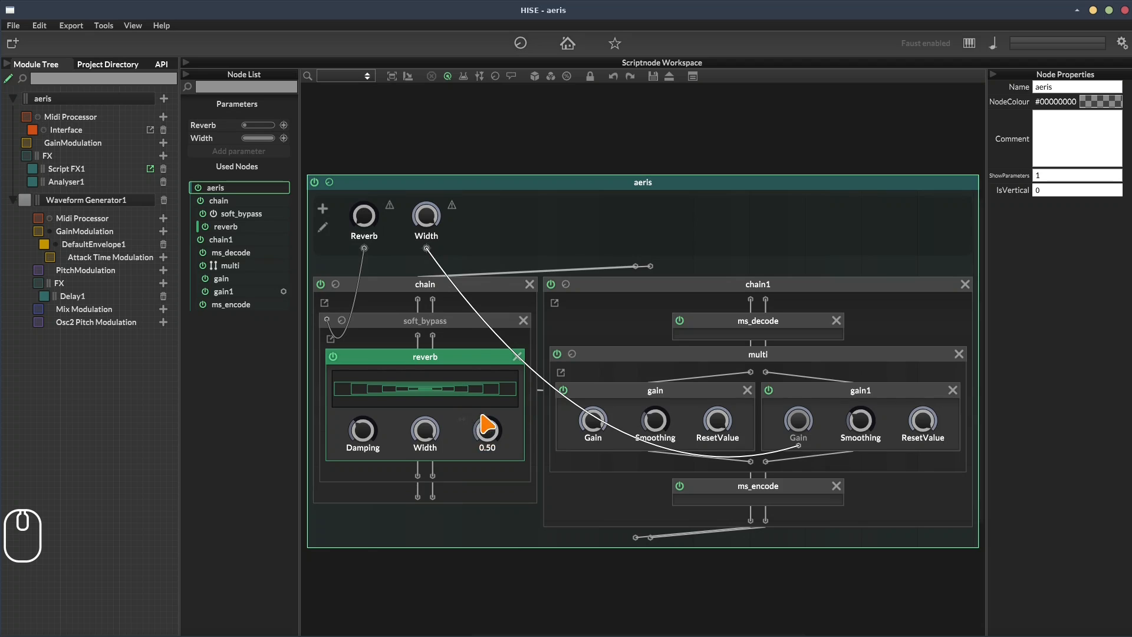
- Connect the Width parameter to the reverb node's Size and turn the Reverb parameter up to 1.00
drag(426, 248, 487, 430)
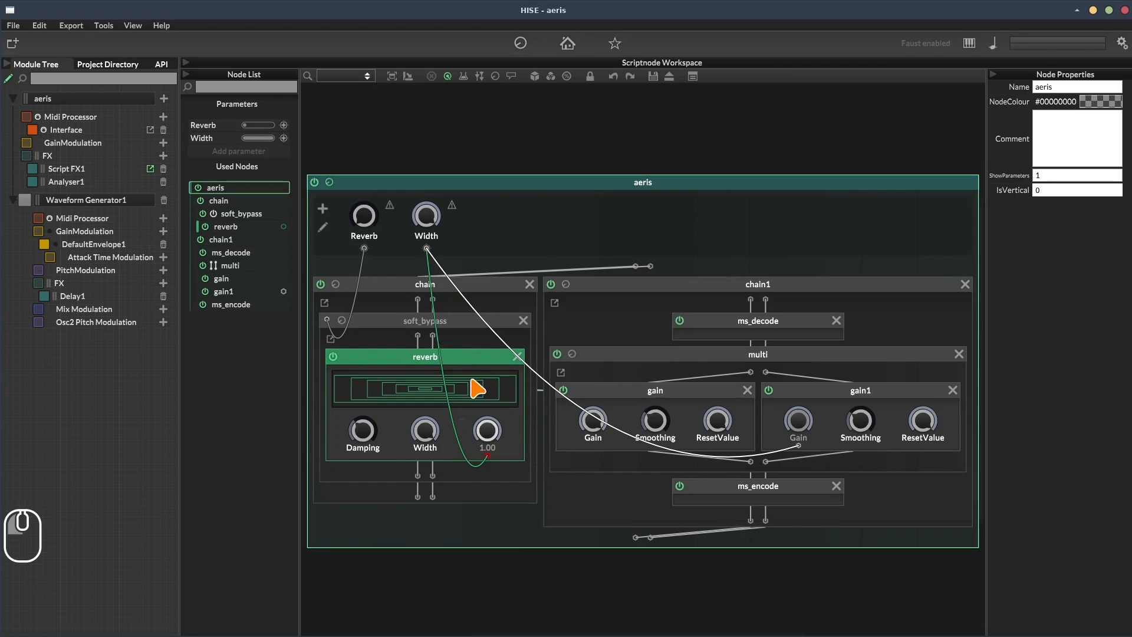
drag(430, 231, 405, 63)
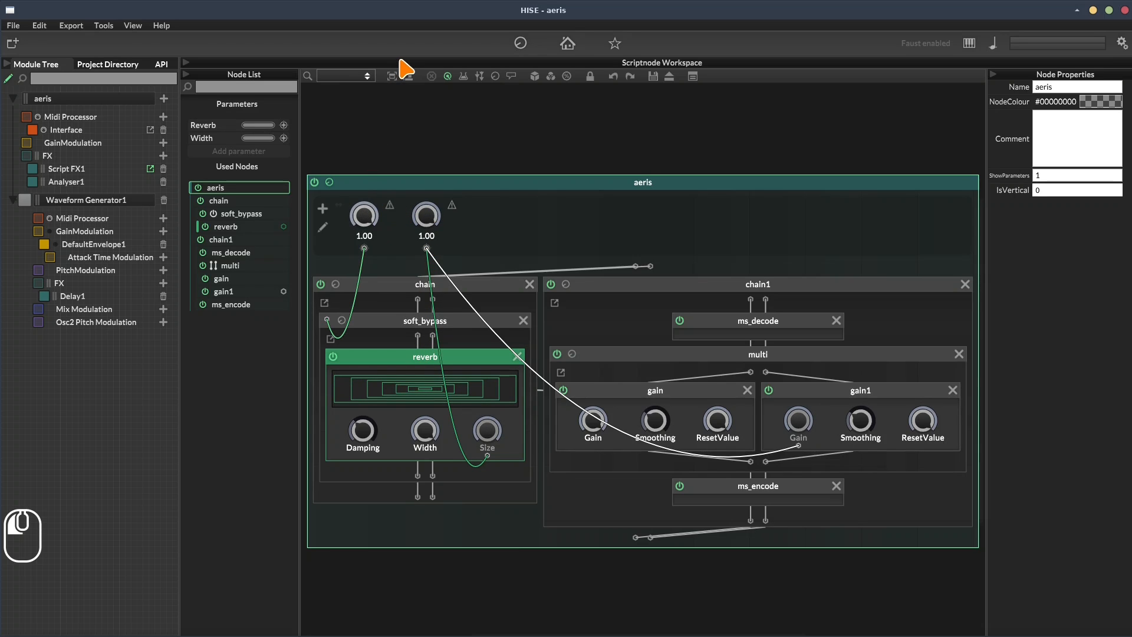
mouse_move(422, 232)
mouse_down()
mouse_move(419, 363)
mouse_move(427, 242)
mouse_up()
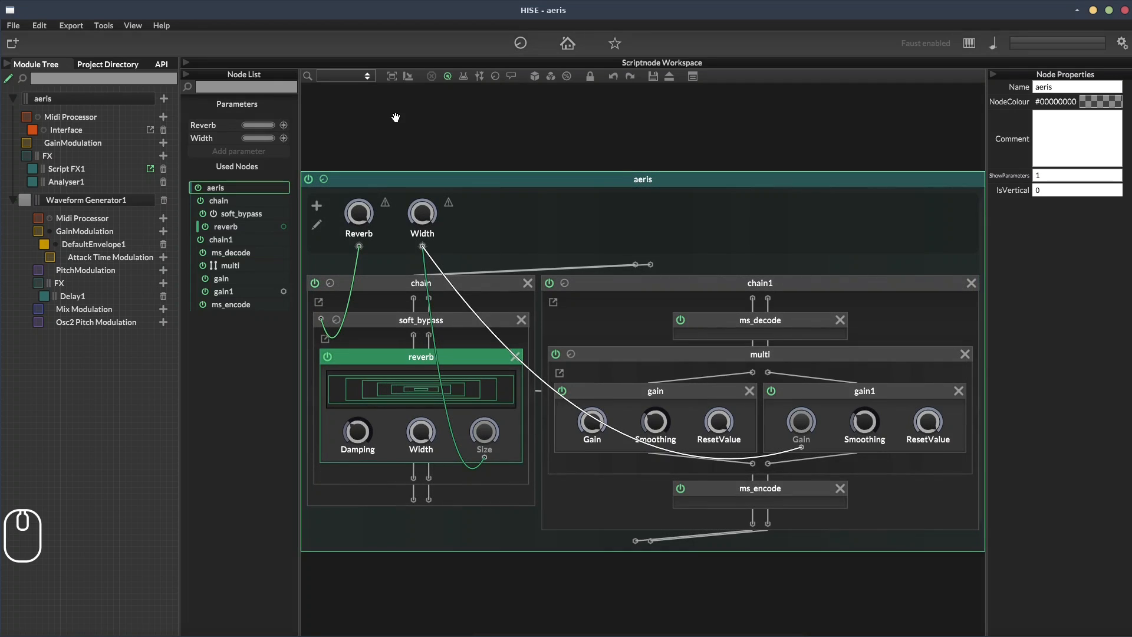